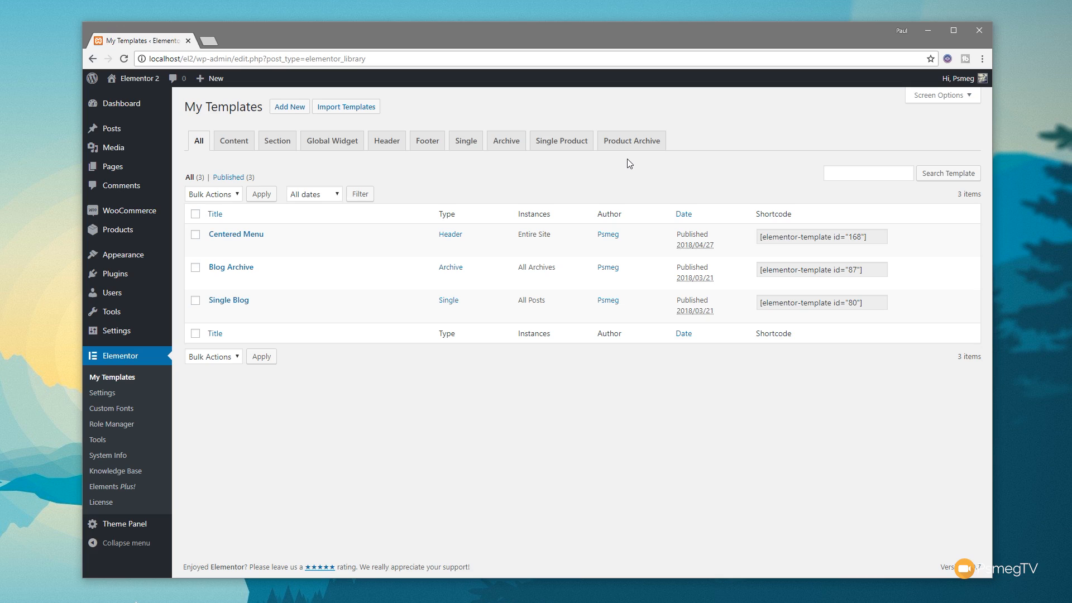
Step: Create a new Single Product template named "Default Product Page"
left_click(570, 147)
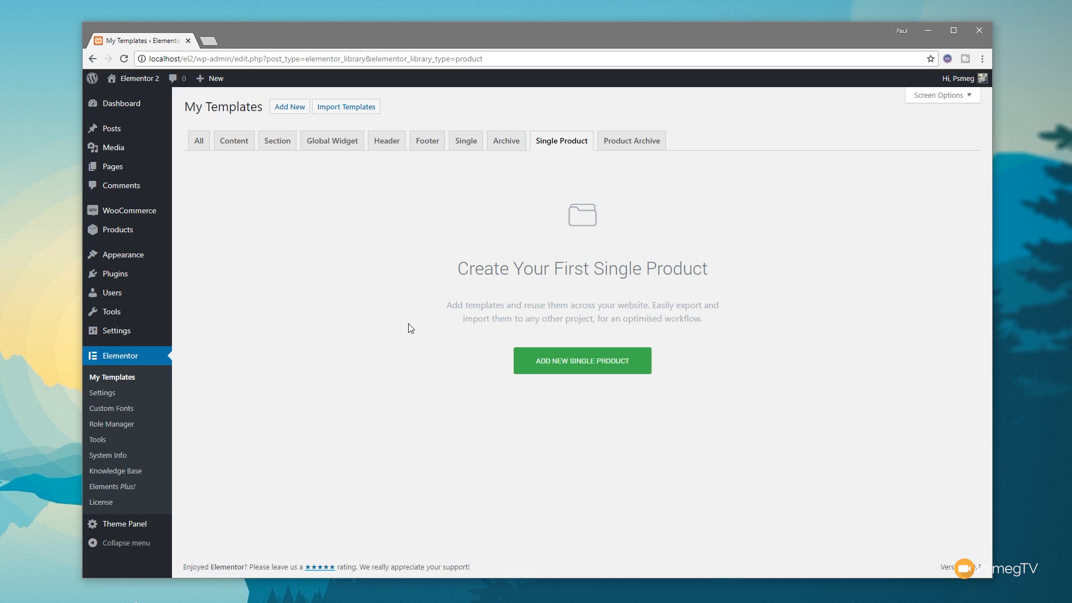
left_click(587, 360)
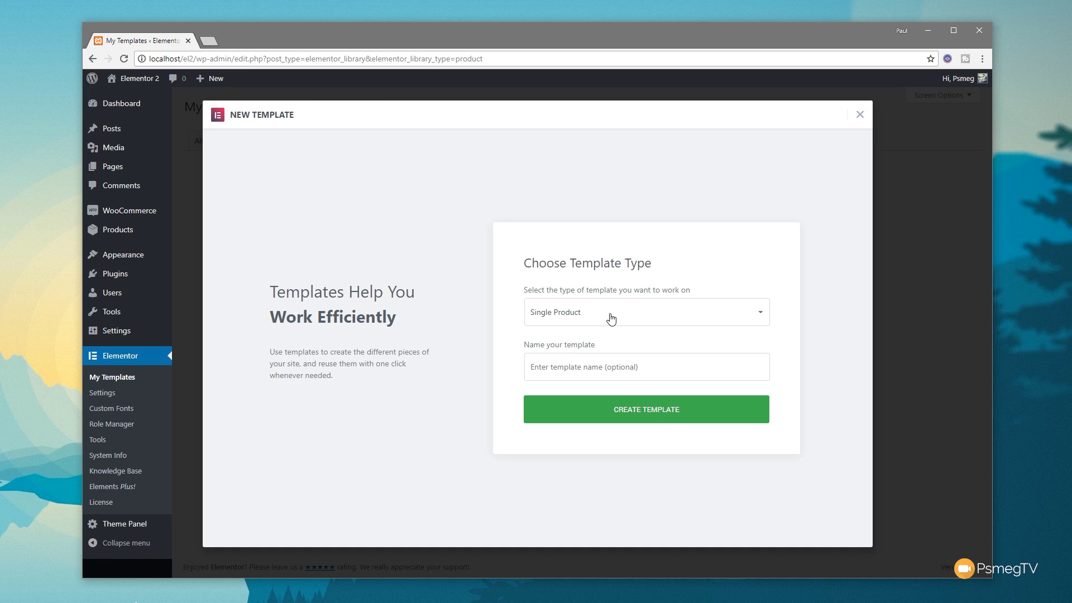
left_click(604, 371)
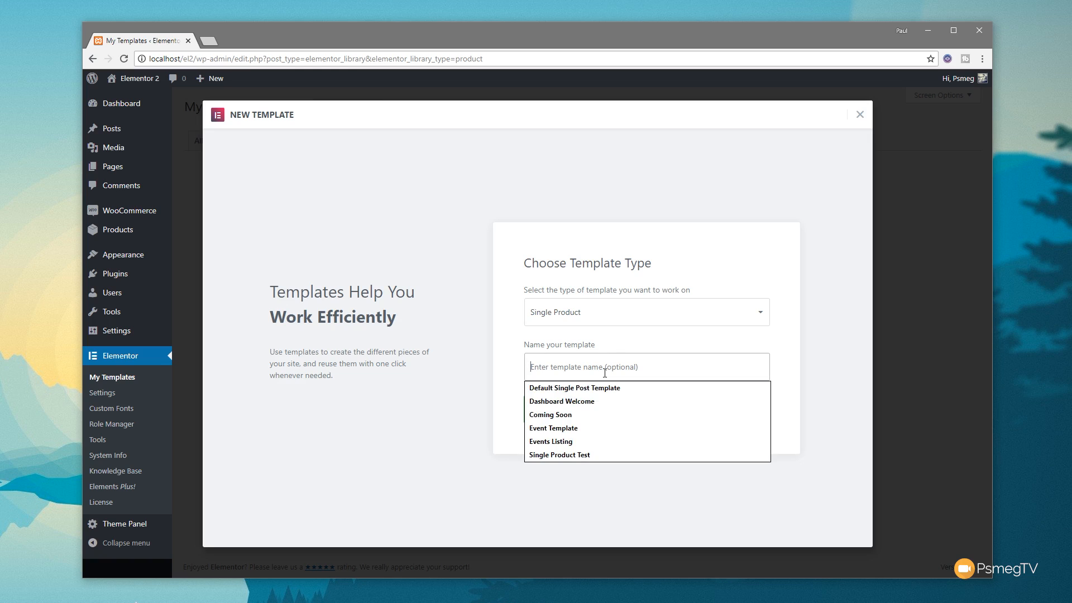
type("efault Prid")
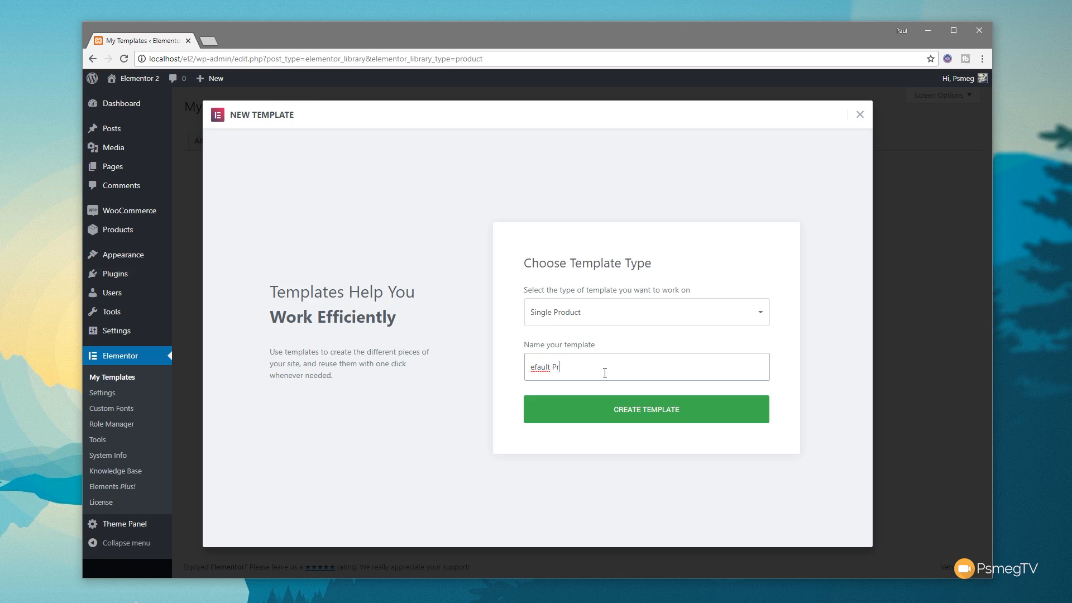
type("oduct D")
key("BackSpace")
type("Page")
left_click(531, 367)
type("D")
left_click(672, 416)
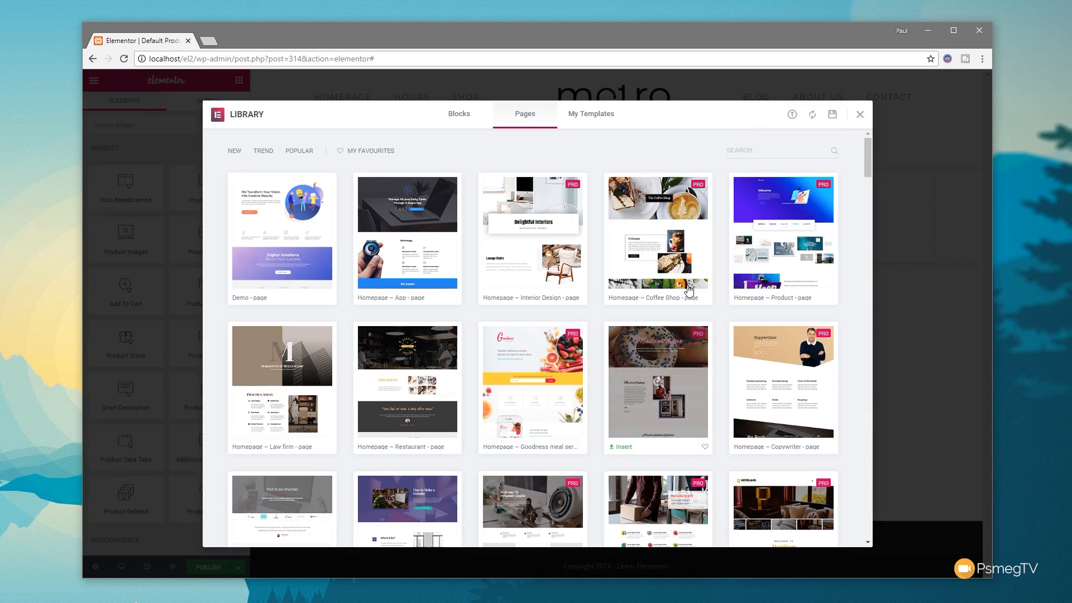
Step: Dismiss the template library, add a section with three equal columns, and place a Product Images widget in its middle column
left_click(860, 115)
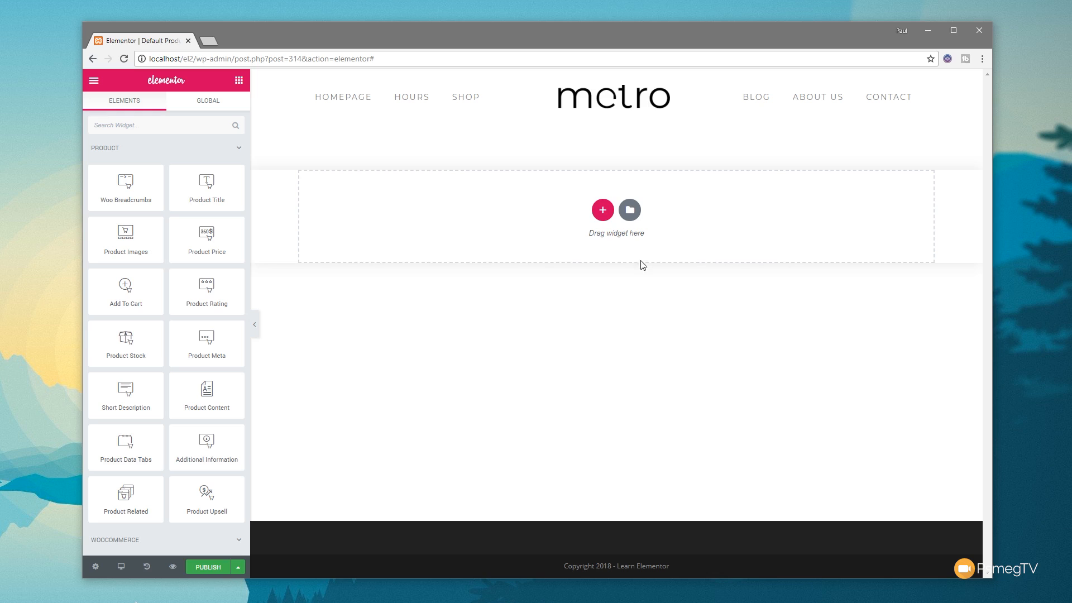
left_click(603, 211)
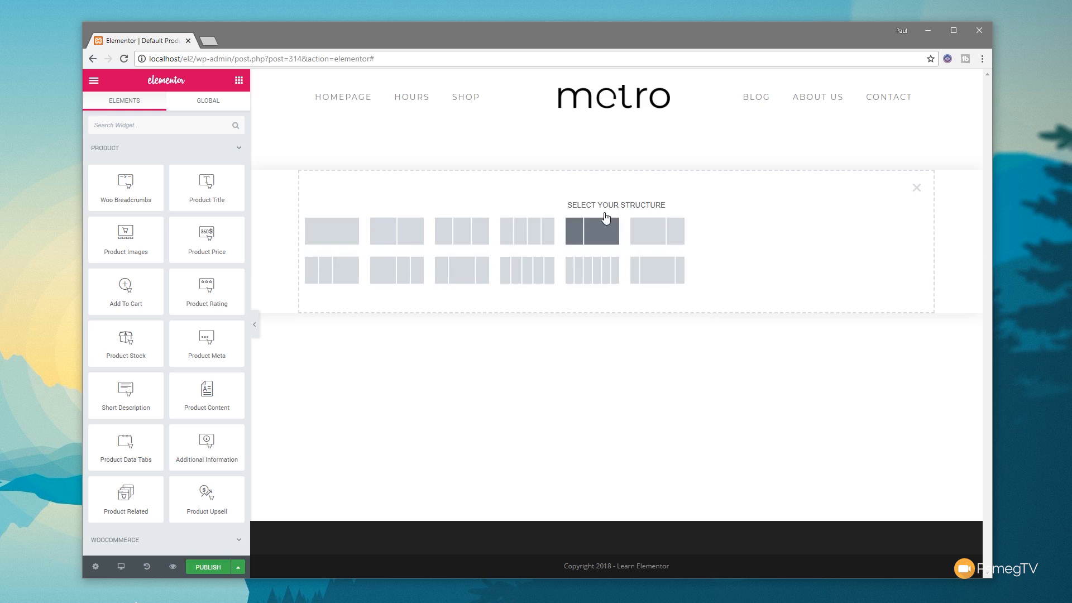
left_click(468, 240)
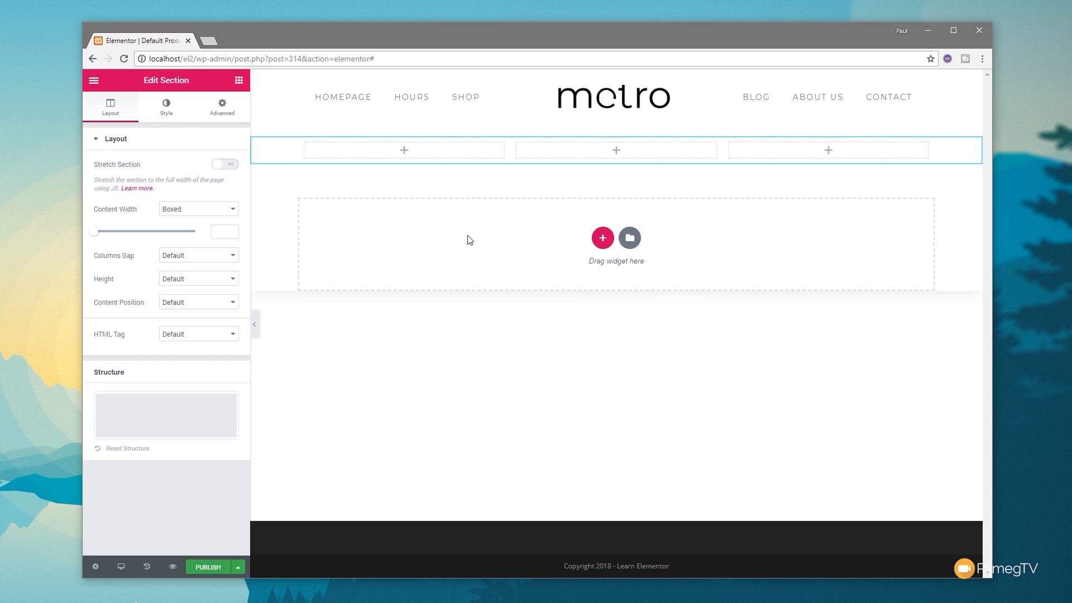
left_click(238, 82)
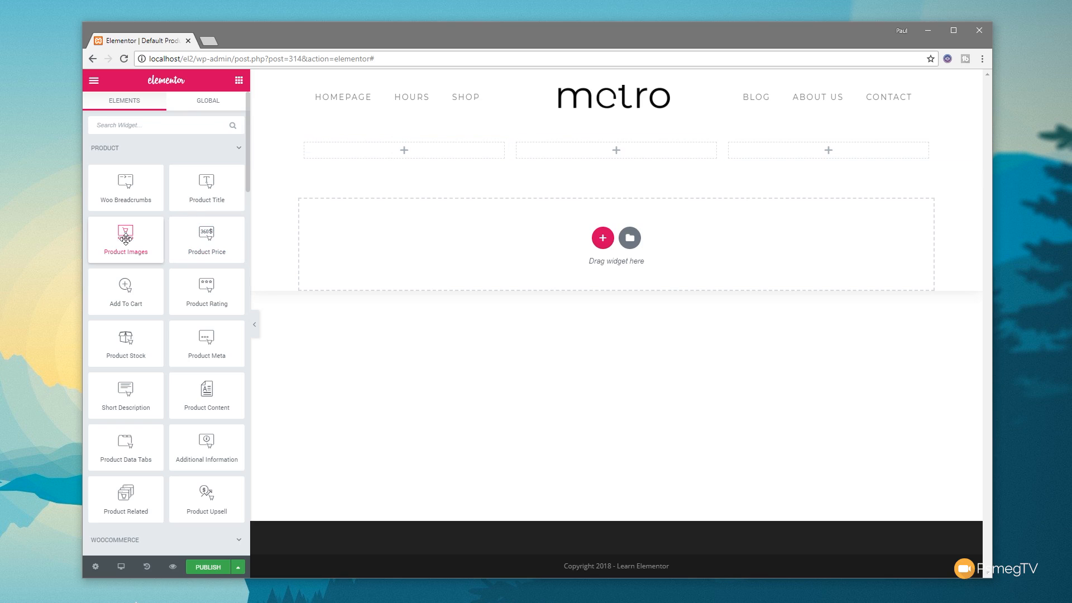
left_click_drag(126, 239, 586, 168)
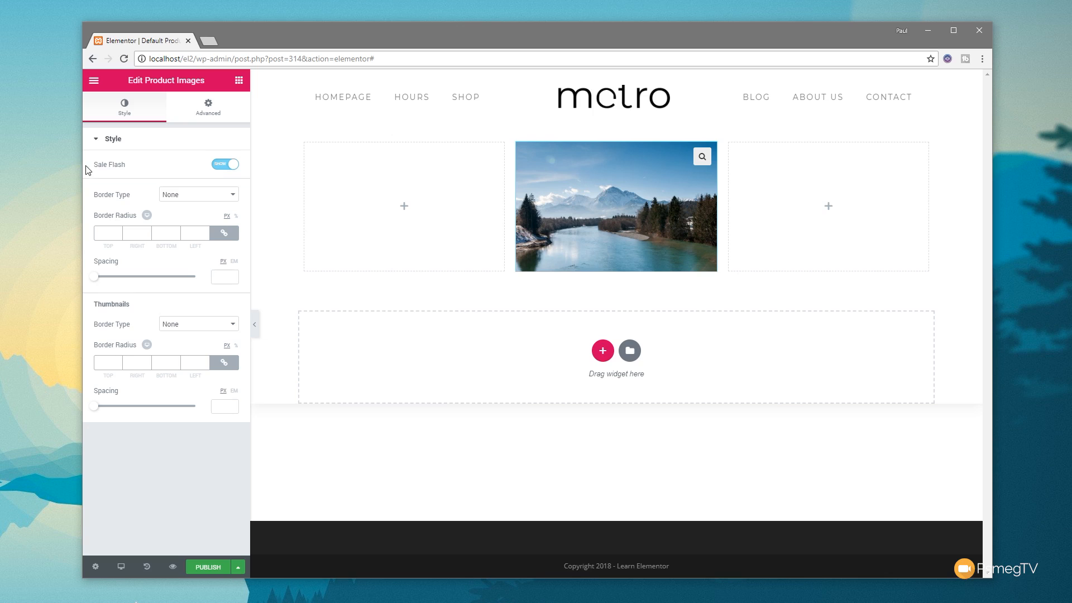
Step: Set the template's preview product to Hoodie with Pocket and apply the preview
left_click(96, 567)
left_click(125, 259)
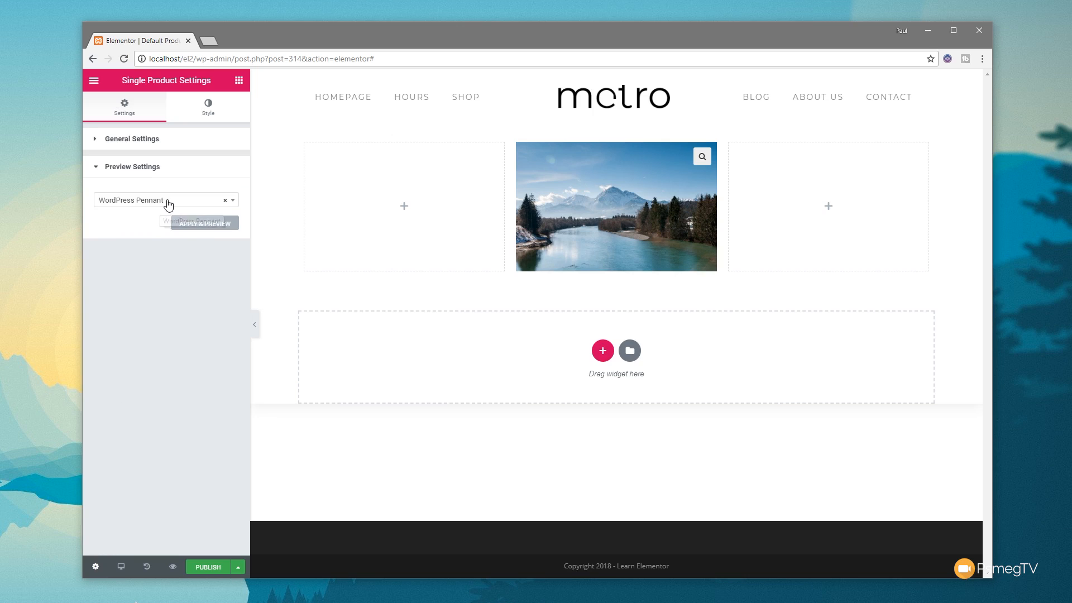
left_click(170, 204)
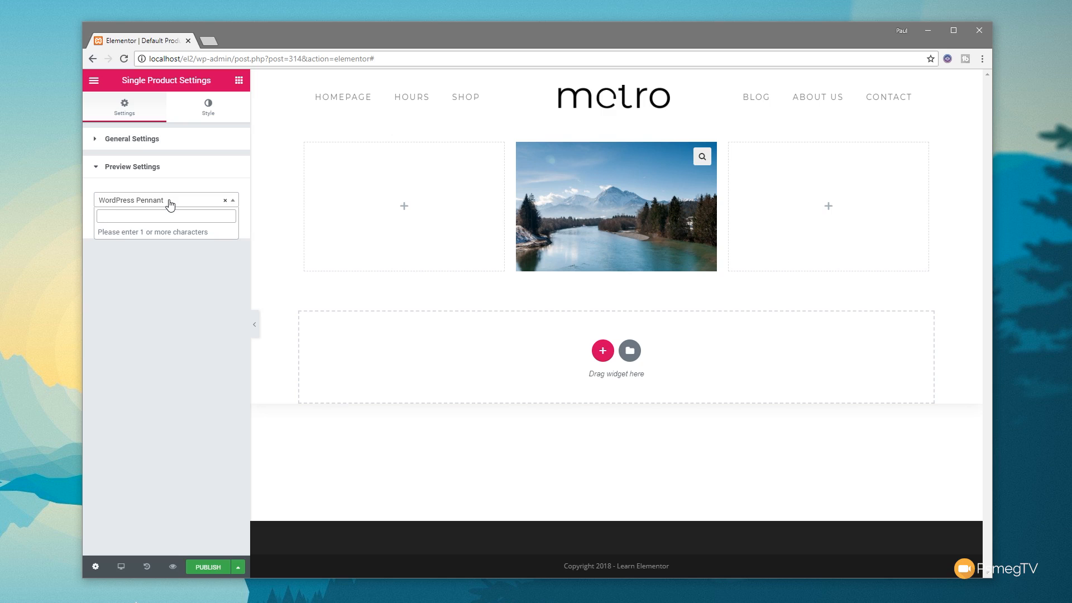
type("pos")
key("BackSpace")
key("BackSpace")
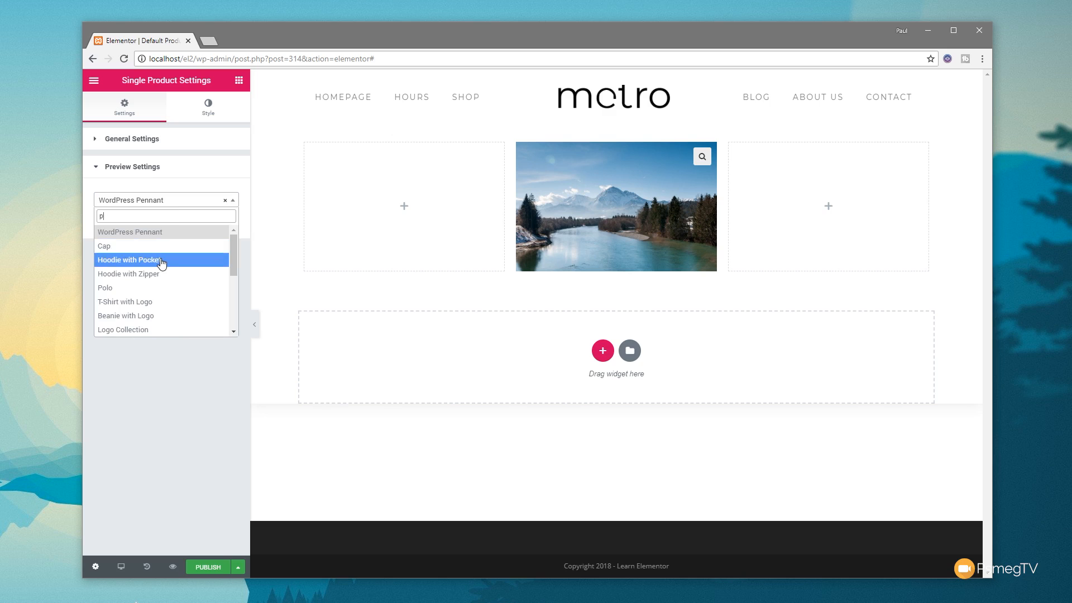
left_click(162, 261)
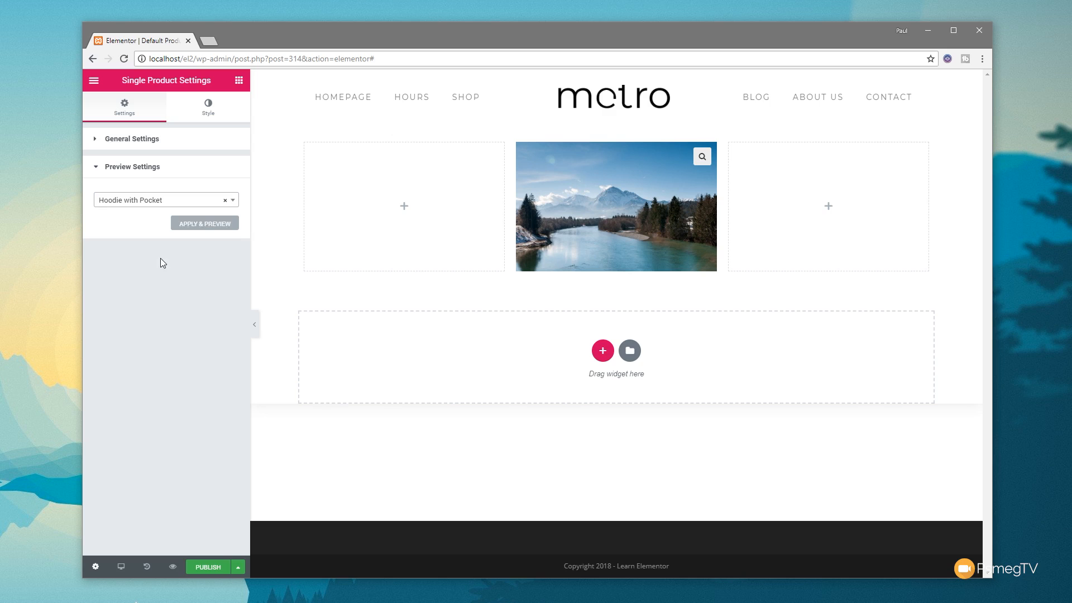
left_click(203, 225)
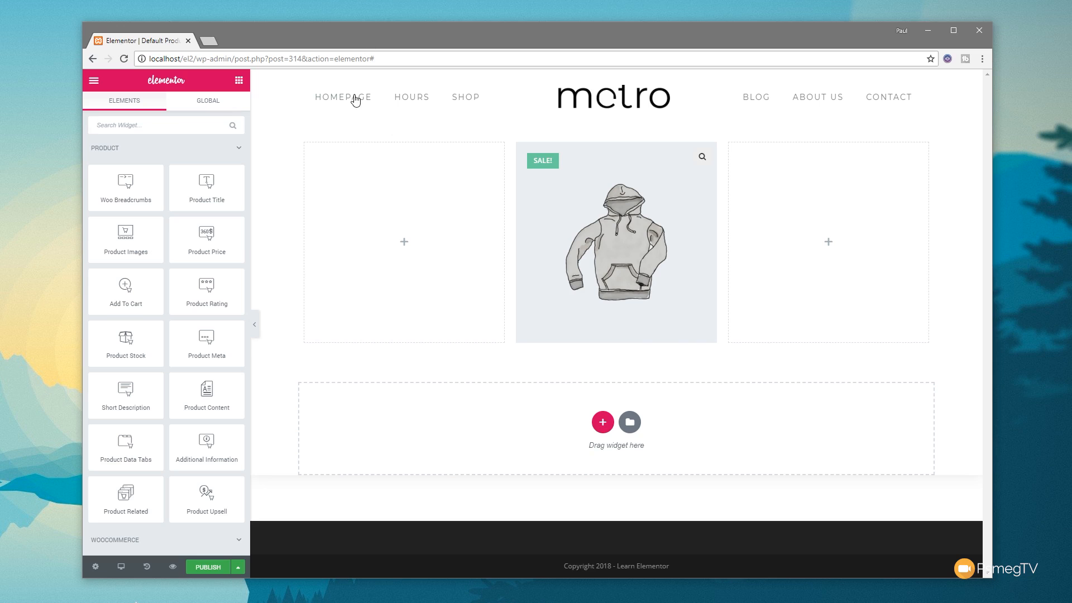
Step: Add a Product Price widget to the first column and a Short Description widget beneath it
left_click_drag(208, 238, 390, 199)
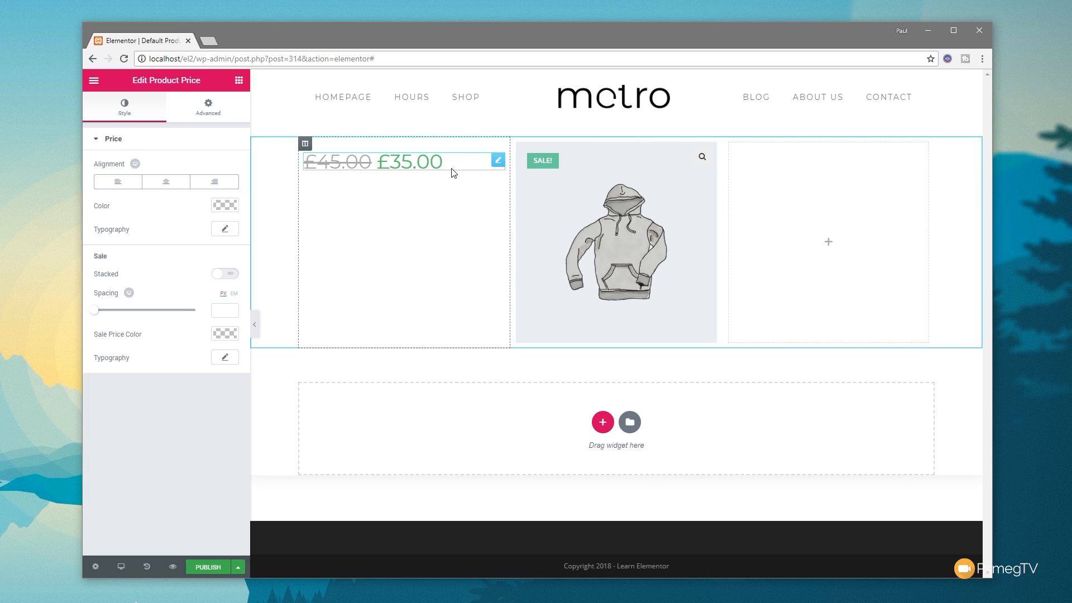
left_click(238, 81)
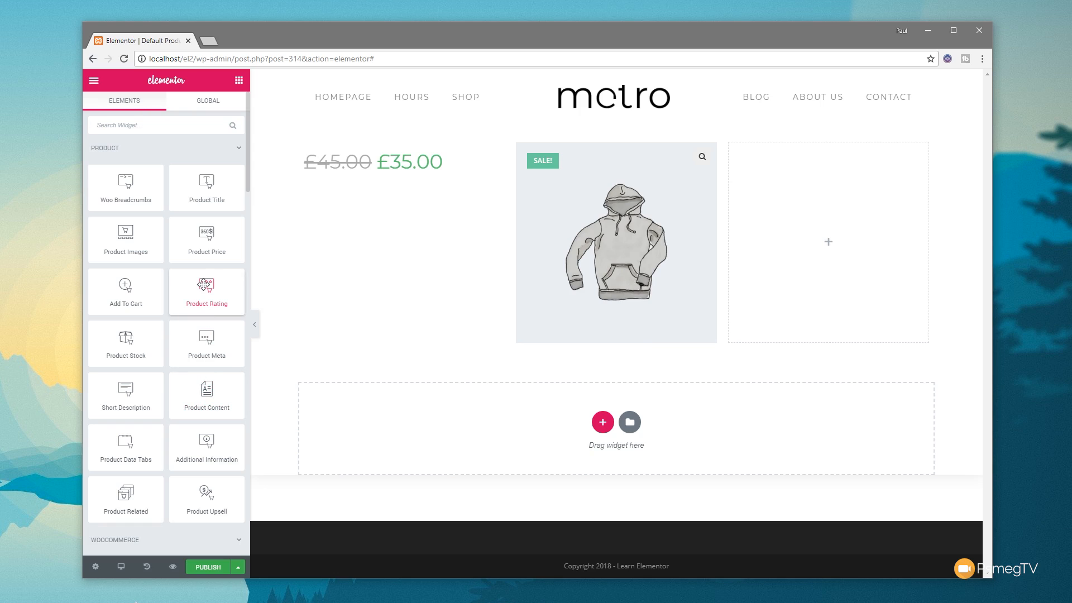
left_click_drag(137, 387, 413, 173)
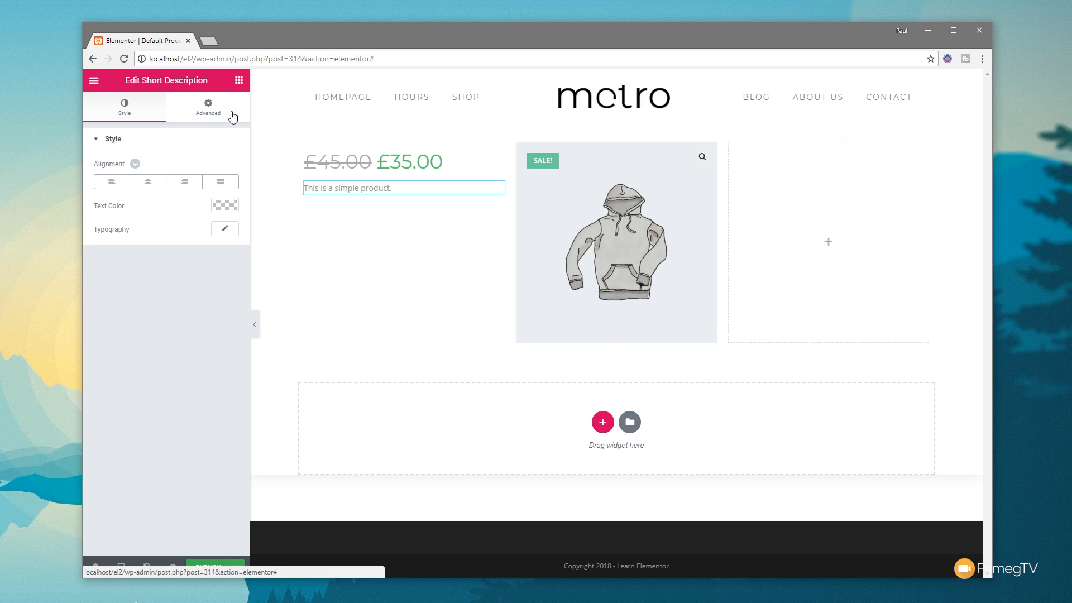
Step: Add a Product Title widget to the third column with a Product Meta widget beneath it
left_click(239, 80)
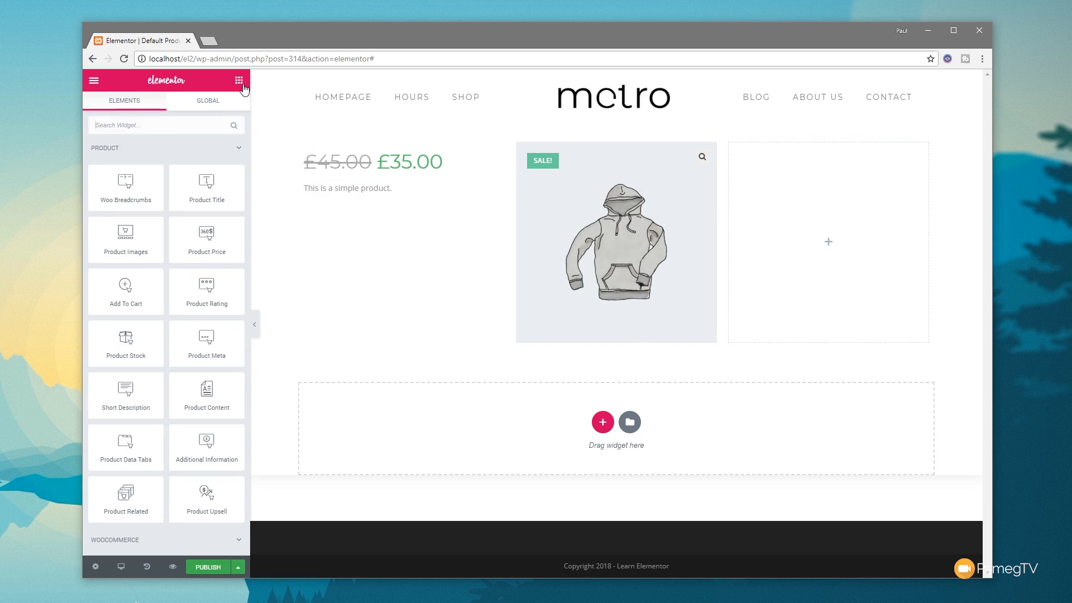
left_click_drag(206, 185, 797, 243)
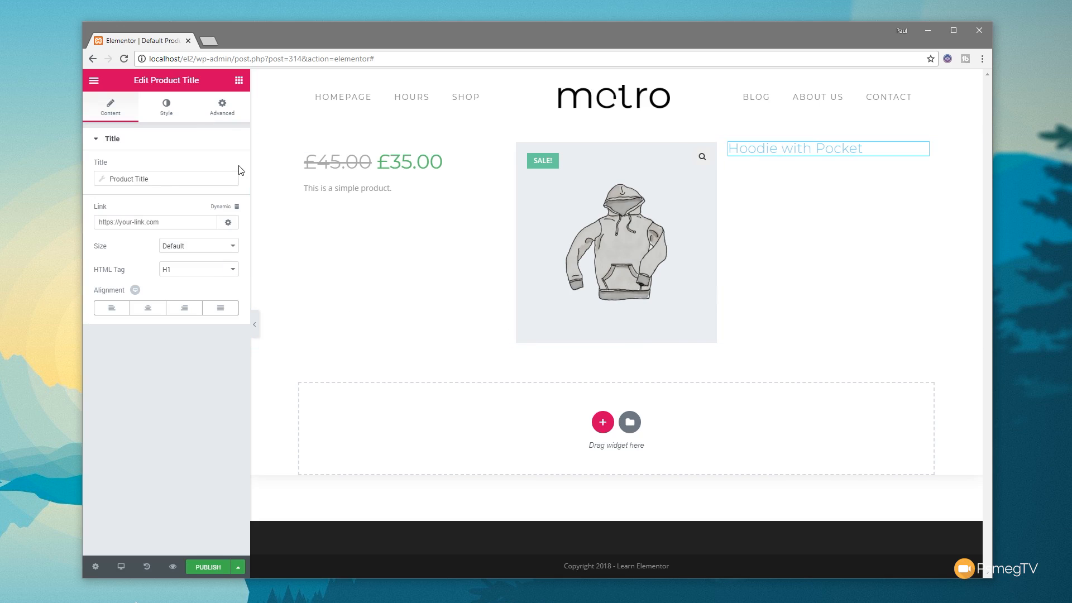
left_click(237, 82)
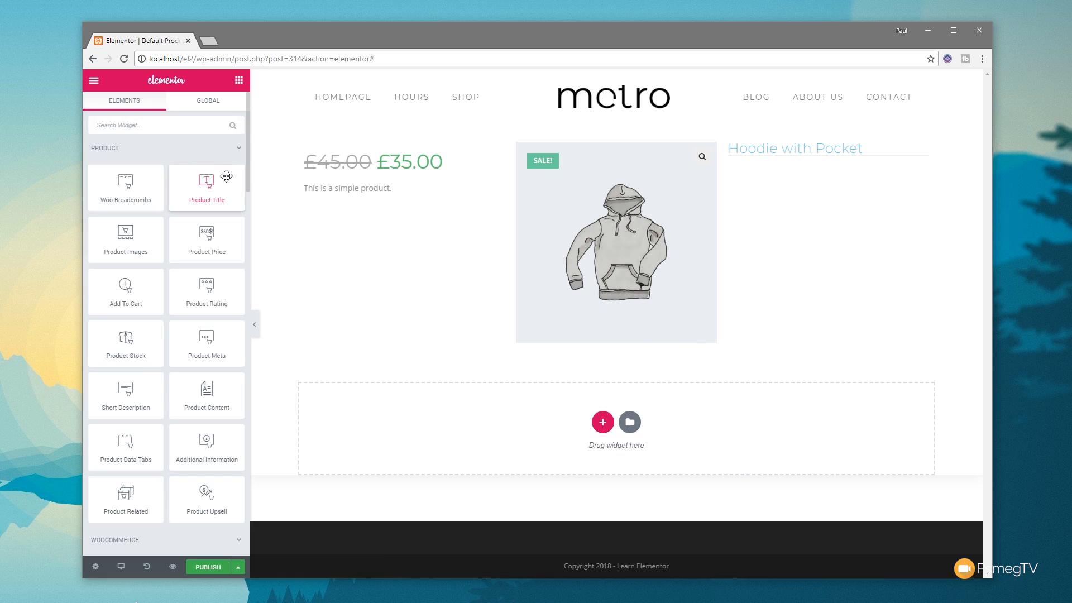
left_click_drag(218, 342, 781, 173)
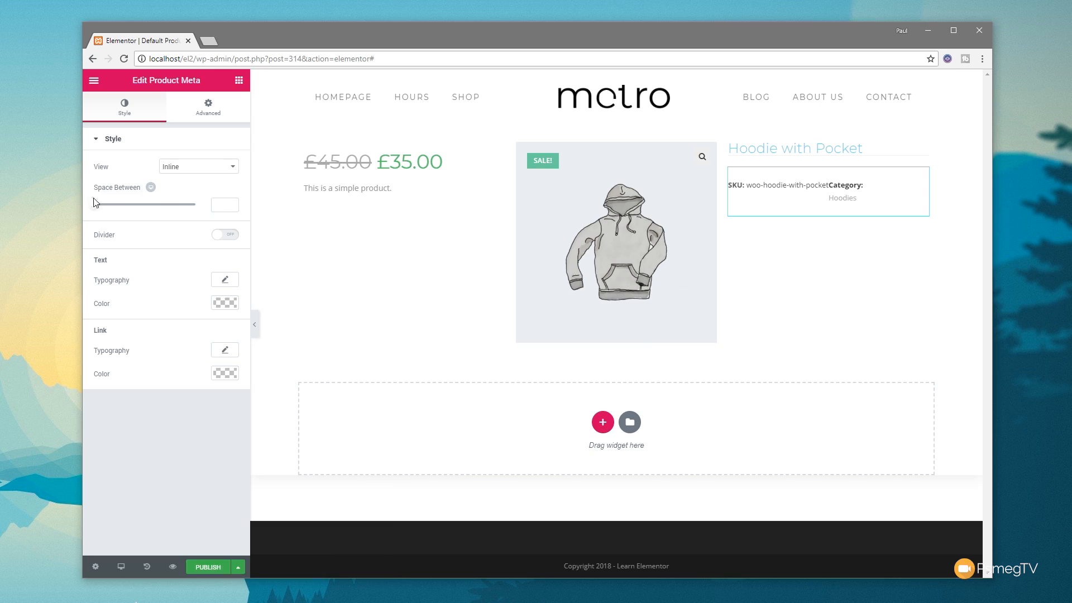
Step: Add an Add To Cart widget below the product meta and a Product Rating widget between the two
left_click(238, 81)
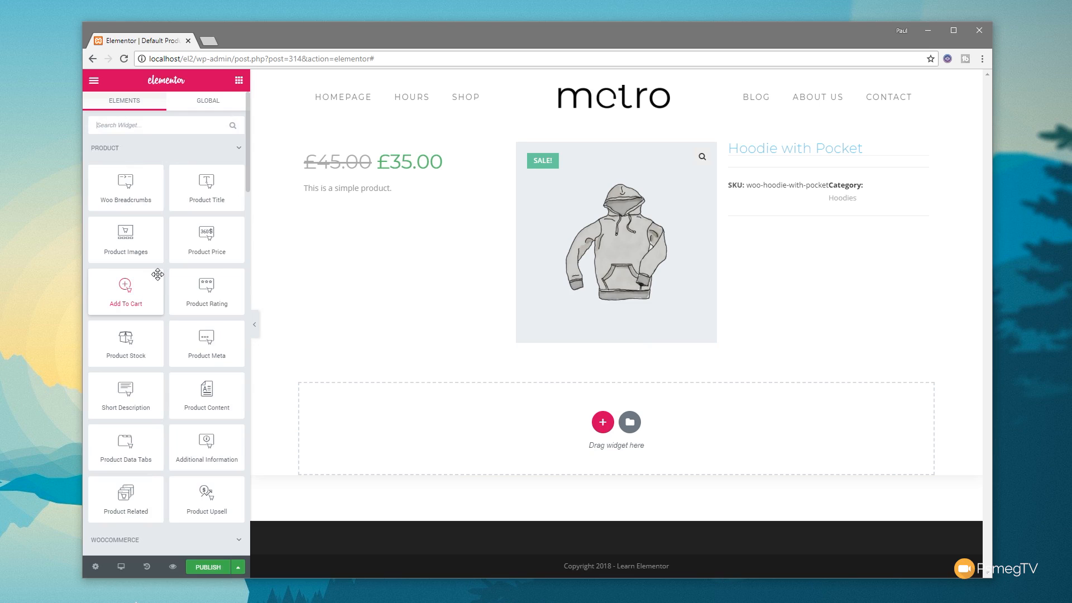
left_click_drag(144, 285, 815, 221)
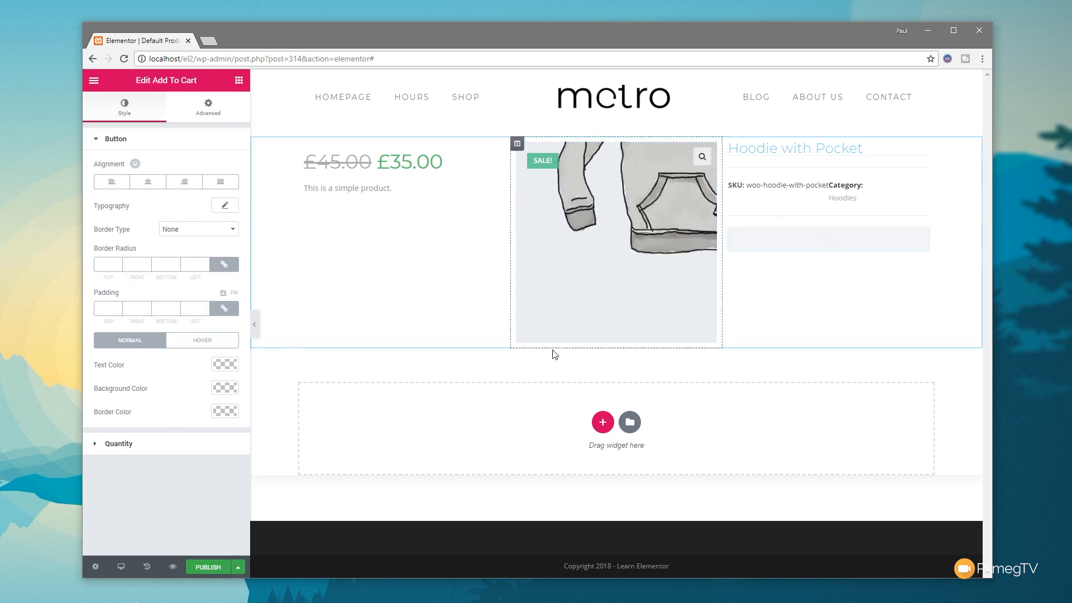
left_click(239, 81)
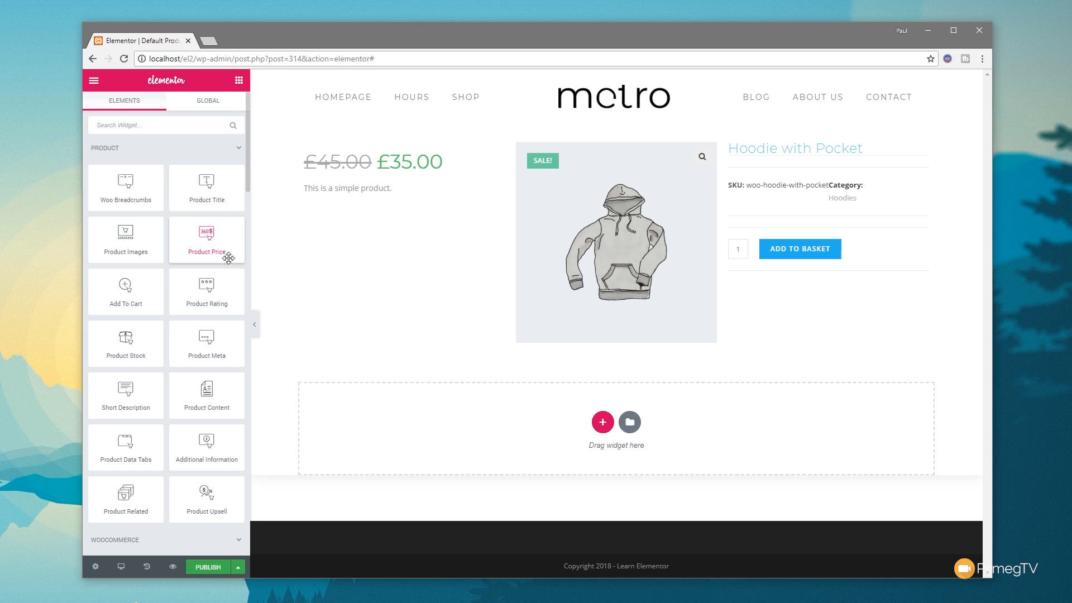
left_click_drag(213, 295, 787, 219)
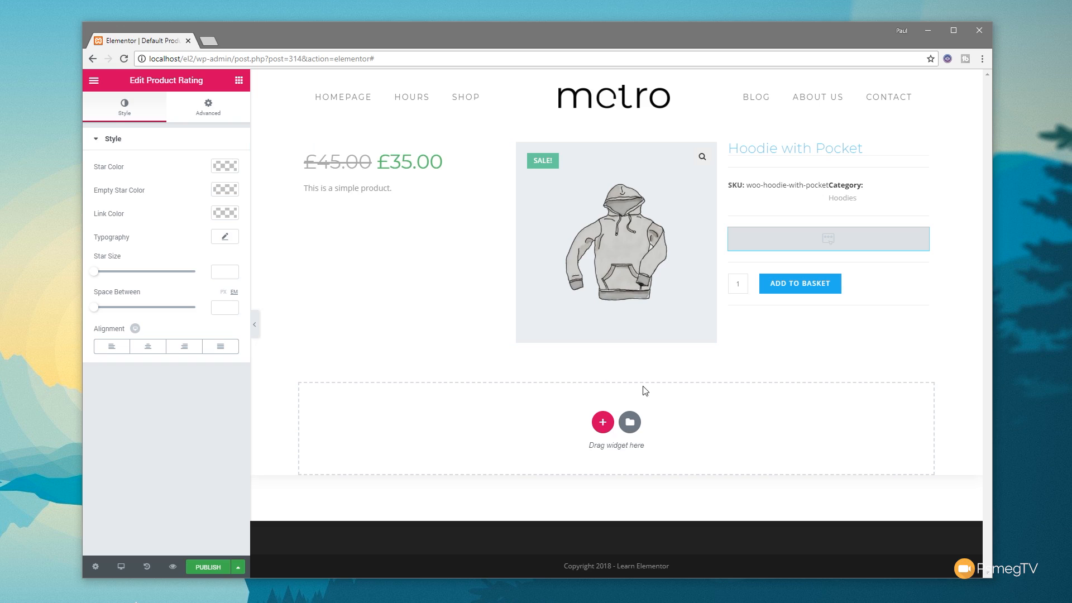
Step: Add a single-column section below the product section and place a Product Data Tabs widget in it
left_click(603, 422)
left_click(347, 449)
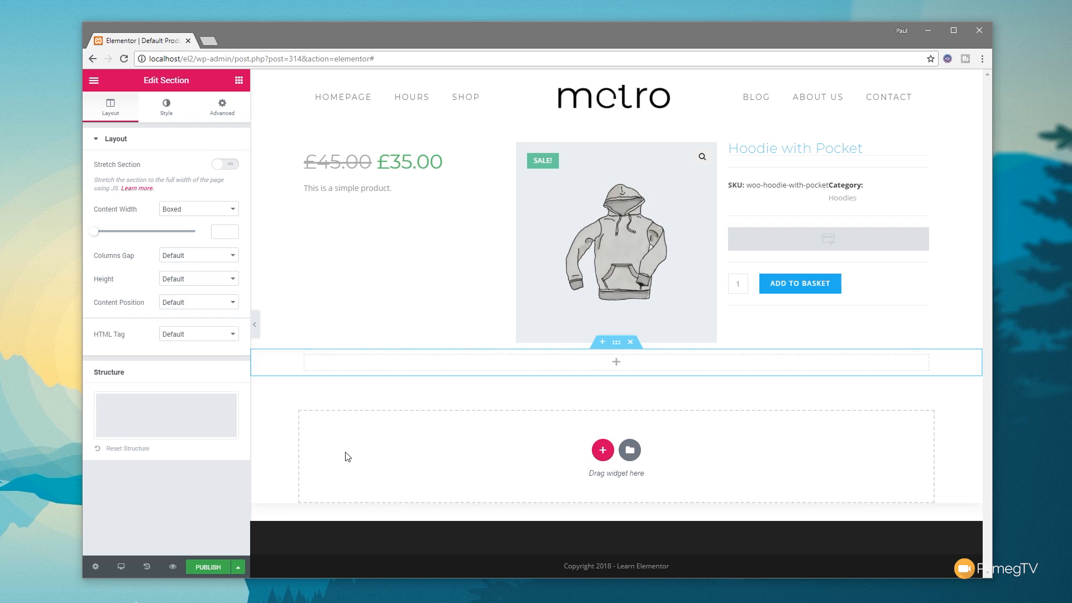
left_click(239, 81)
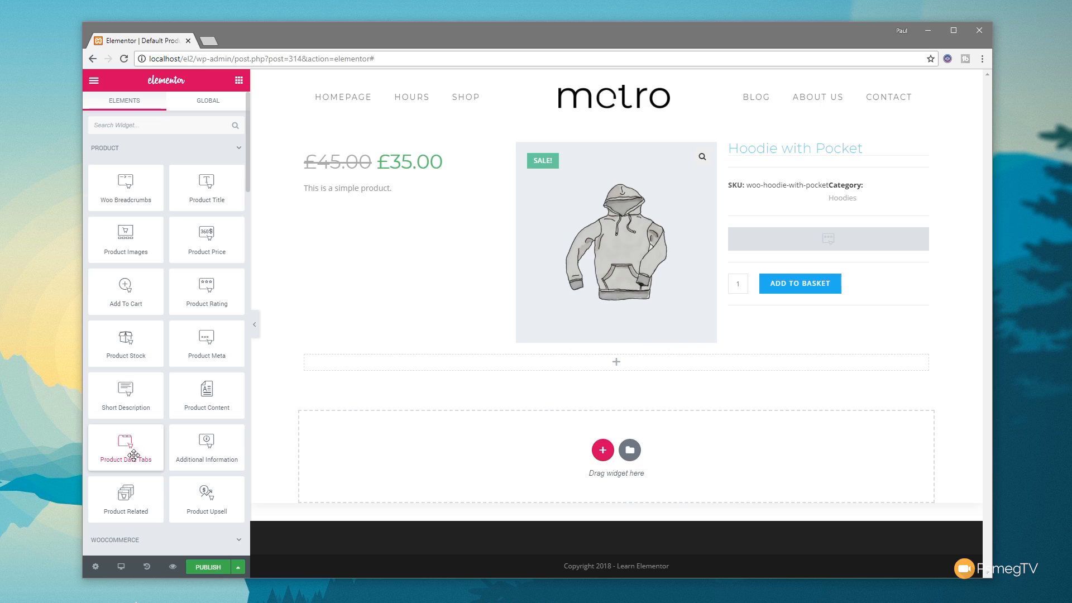
left_click_drag(127, 447, 436, 364)
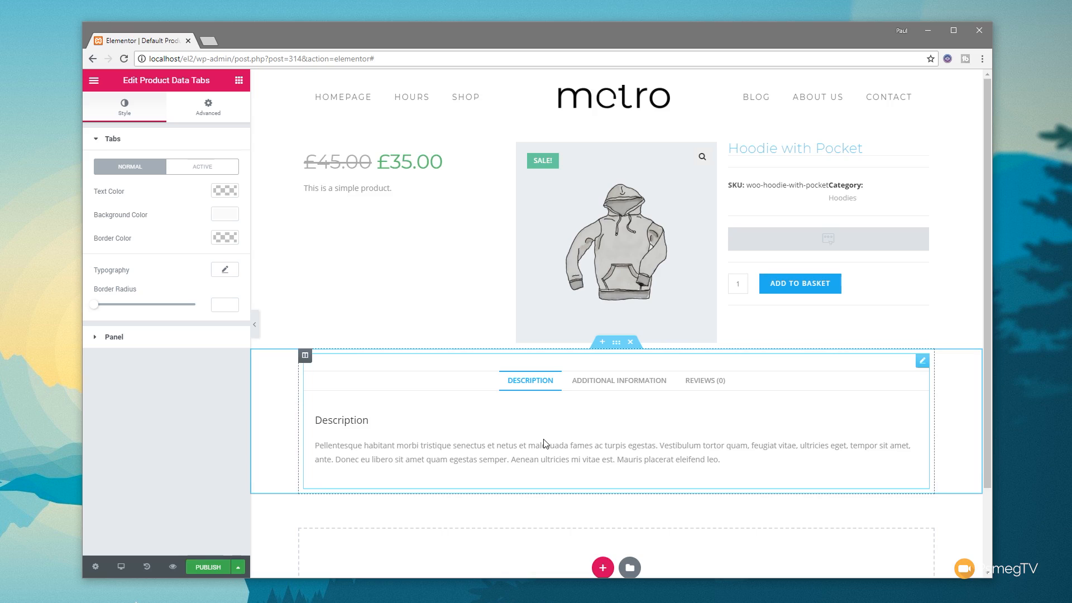
Step: Add a Product Related widget beneath the product data tabs
scroll(547, 443, "down", 2)
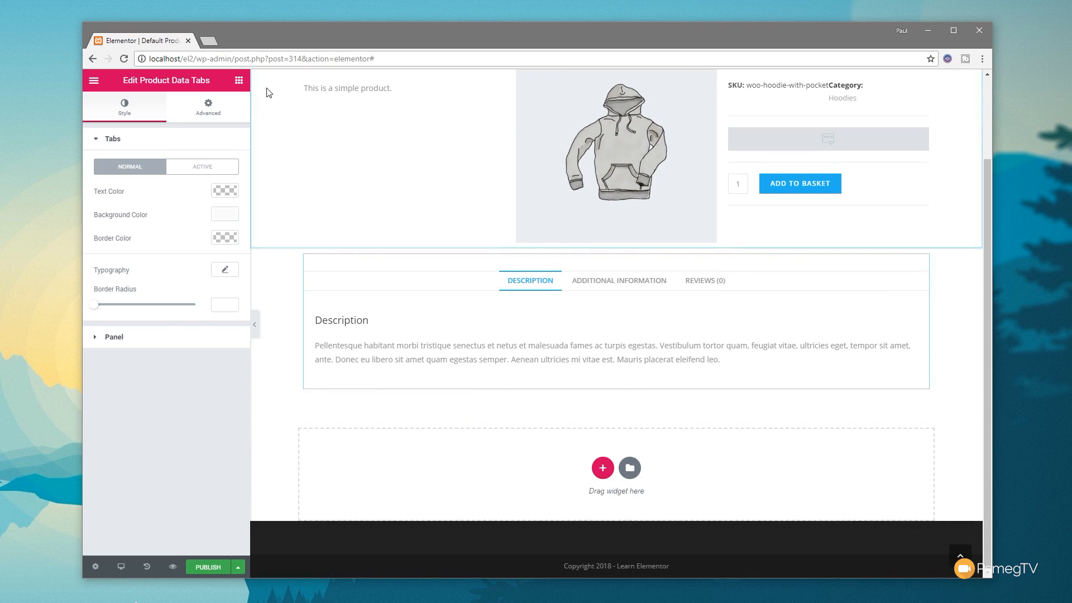
left_click(239, 80)
scroll(189, 427, "down", 1)
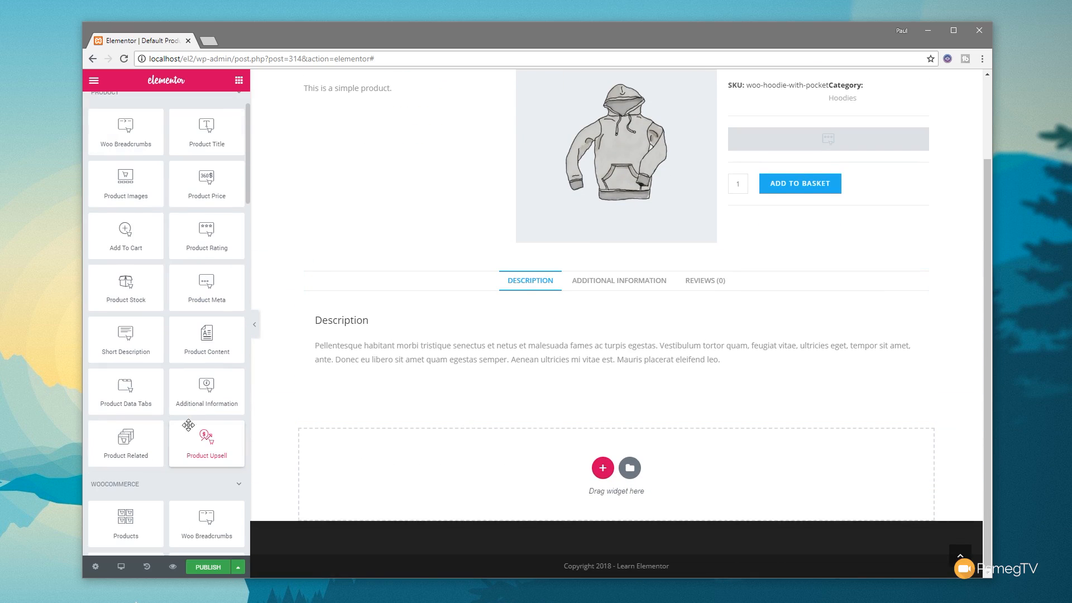
left_click_drag(118, 444, 438, 391)
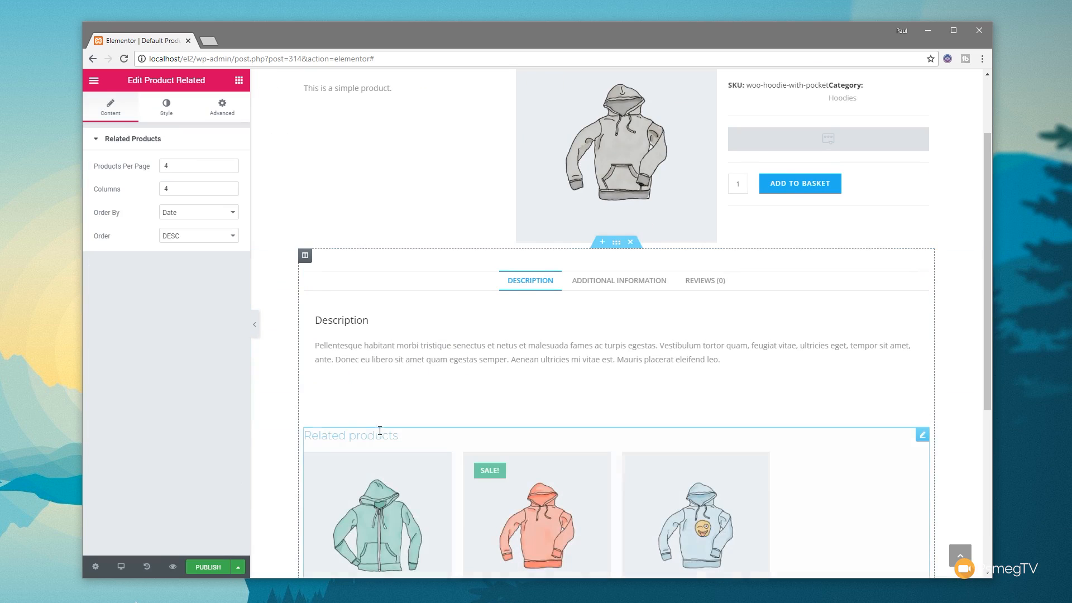
Step: Set the related products widget to 3 products per page and 3 columns
scroll(311, 440, "down", 1)
left_click(166, 166)
type("3")
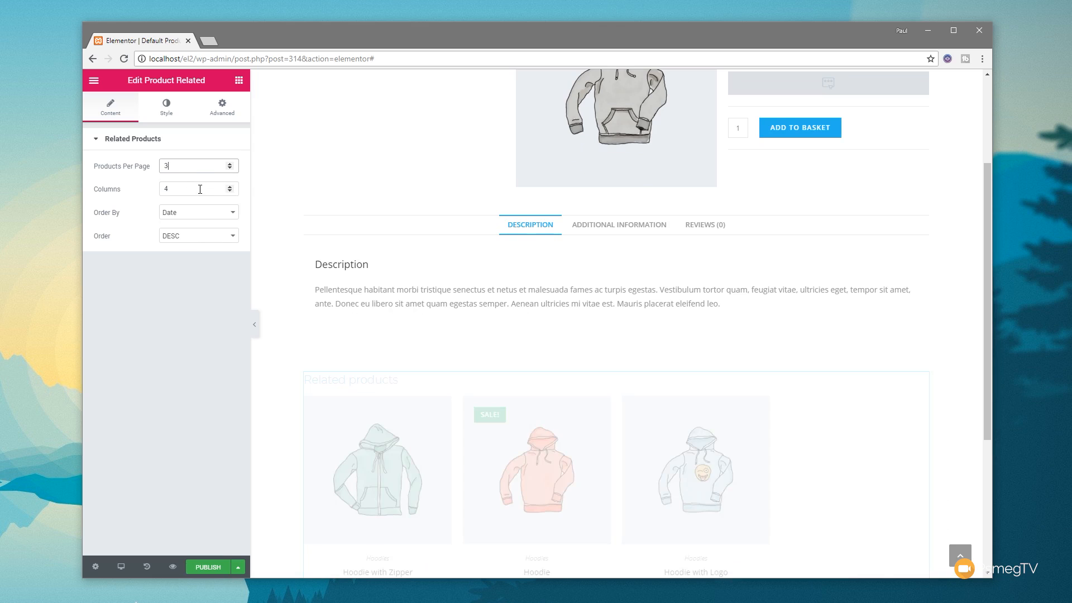
left_click(230, 191)
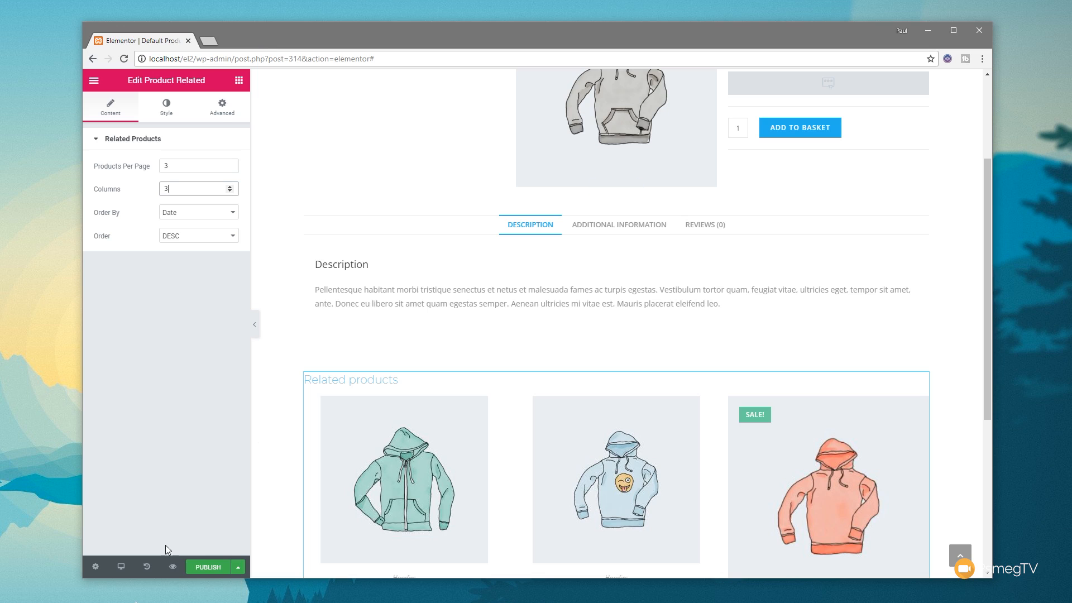
Step: Start publishing the template and add a display condition that includes All Products
left_click(210, 568)
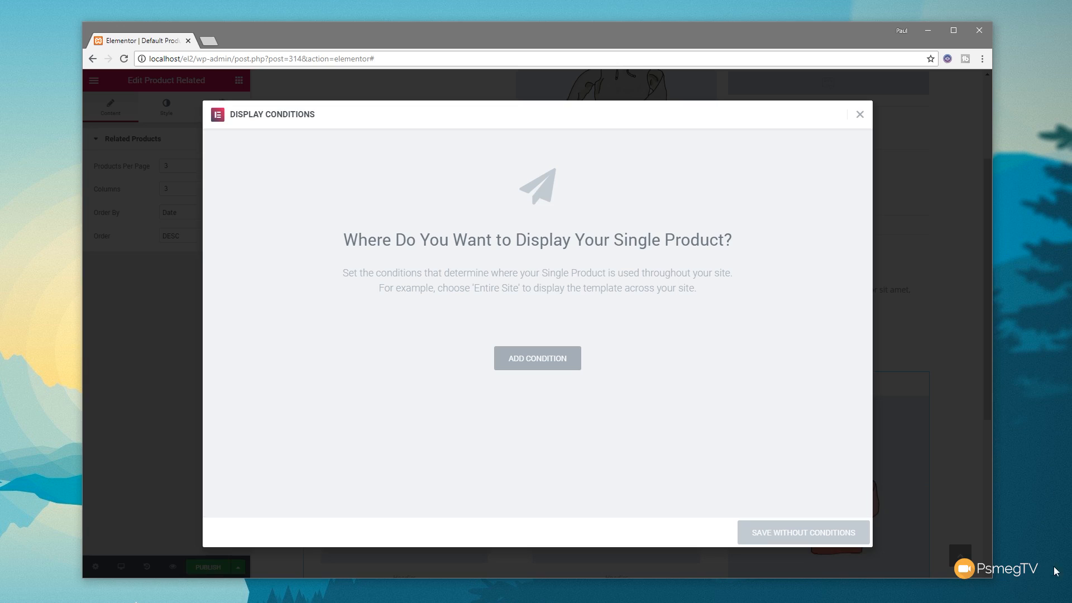
left_click(551, 366)
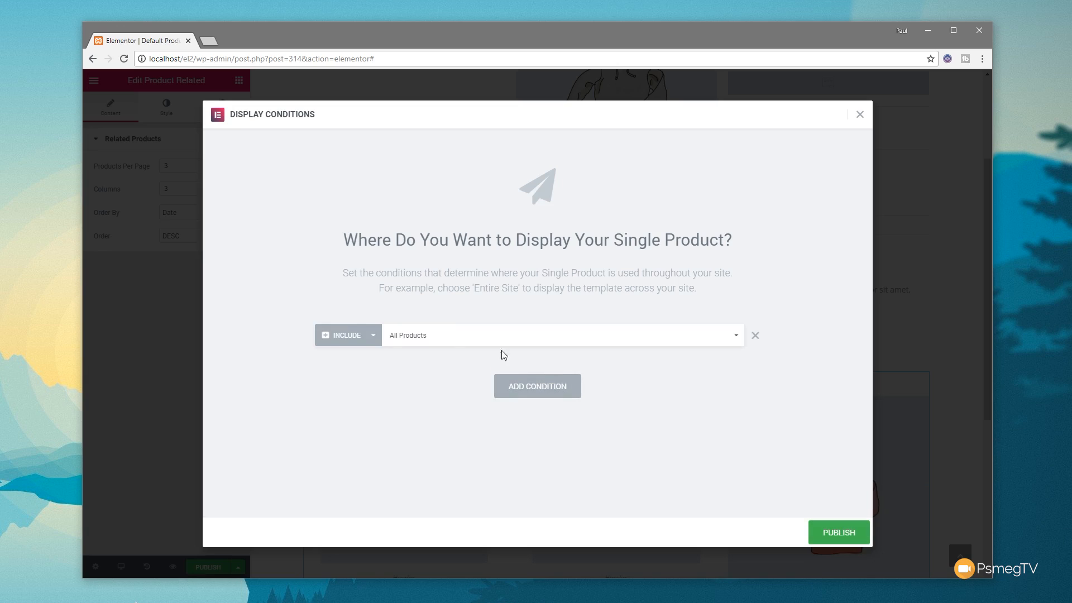
left_click(376, 339)
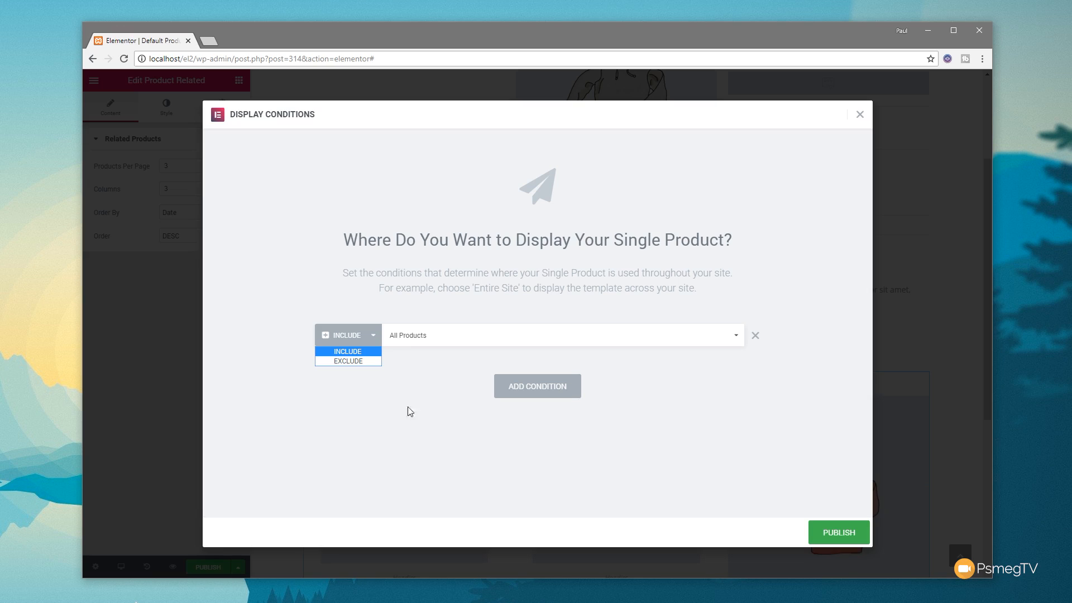
left_click(421, 428)
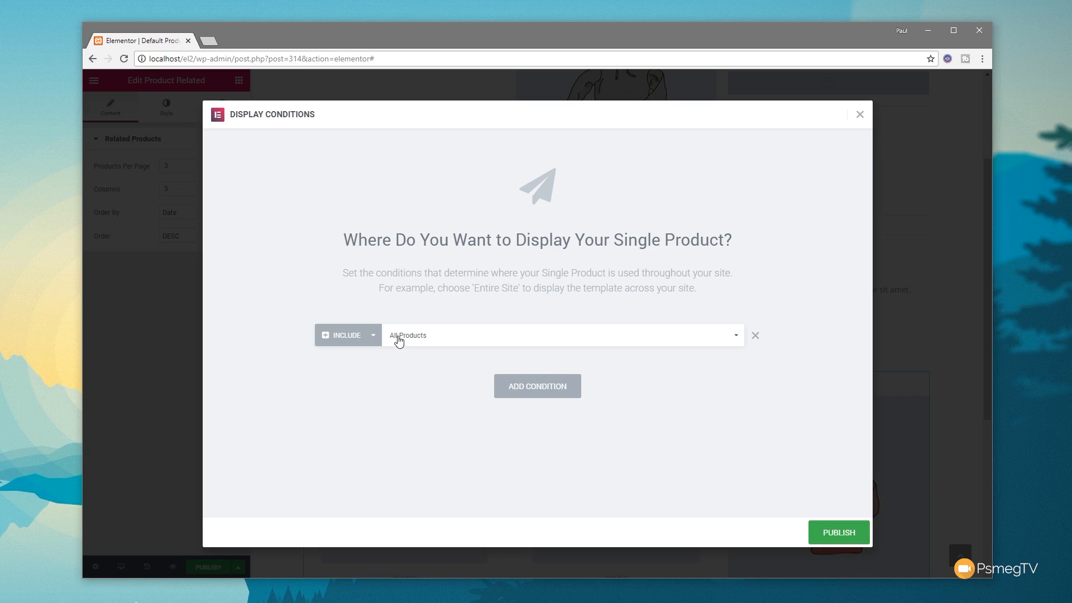
left_click(599, 342)
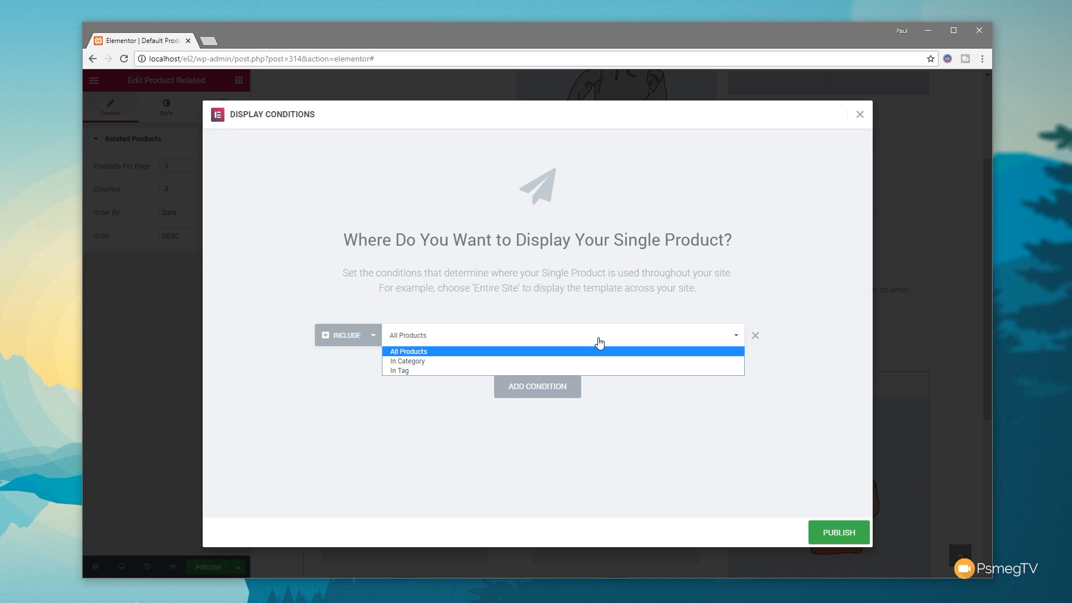
left_click(575, 354)
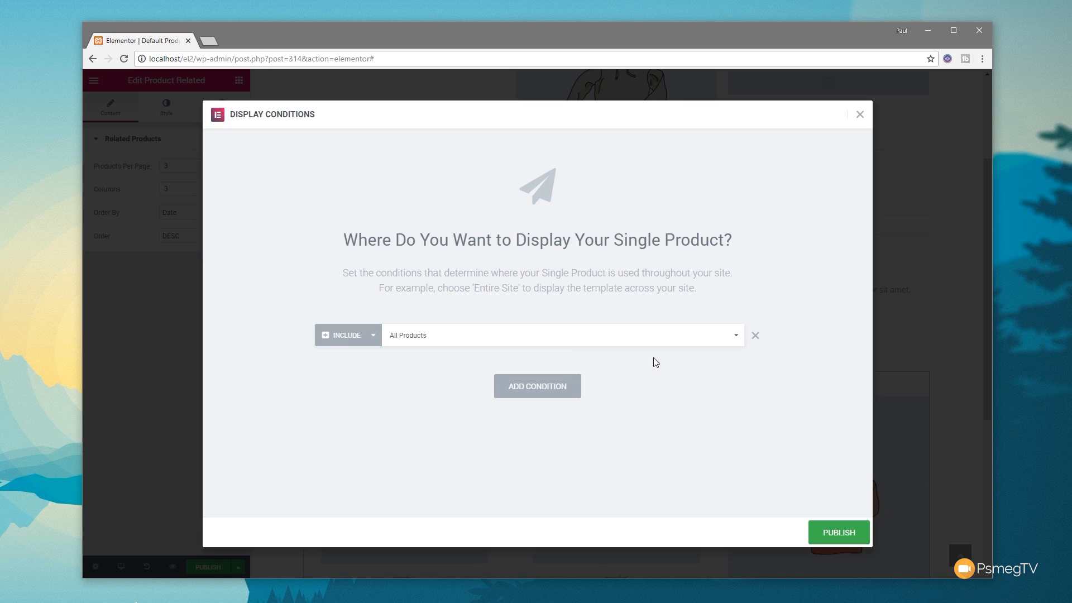
left_click(546, 395)
left_click(447, 364)
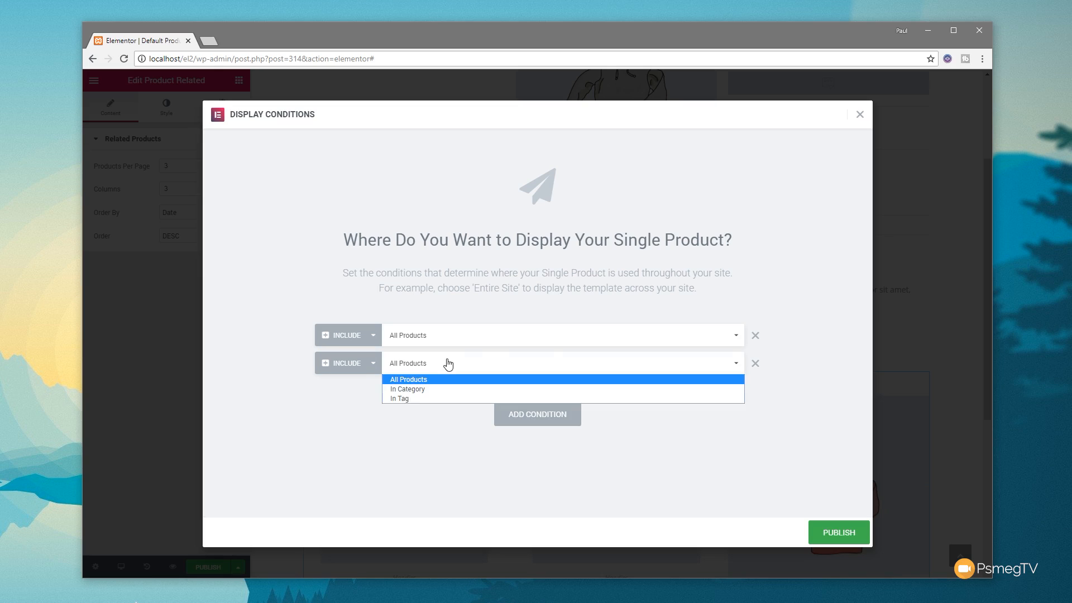
left_click(417, 395)
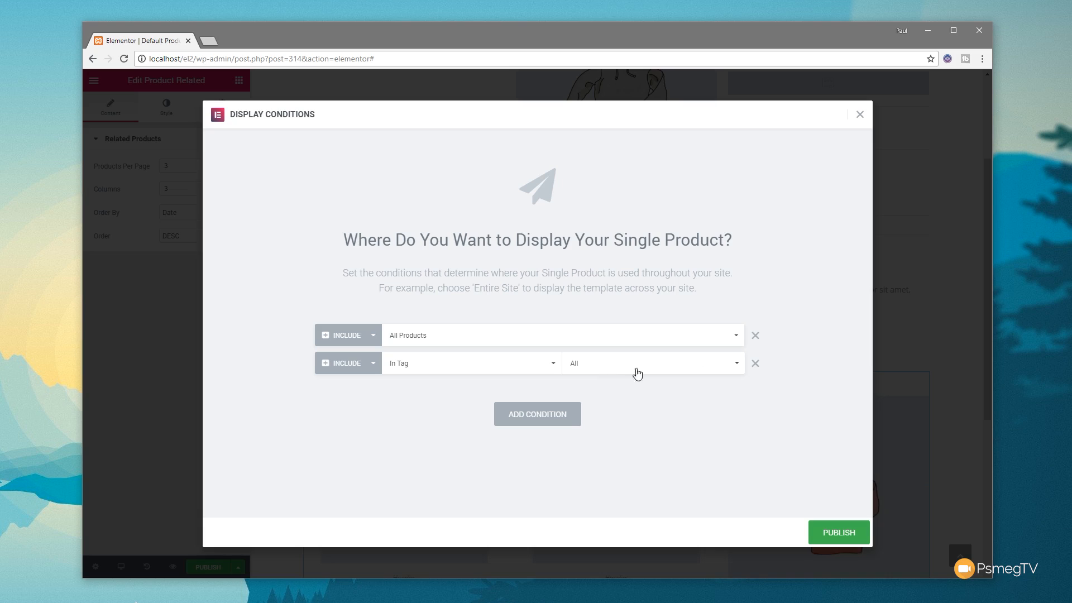
left_click(756, 363)
Step: Publish the single product template with the All Products display condition
left_click(839, 534)
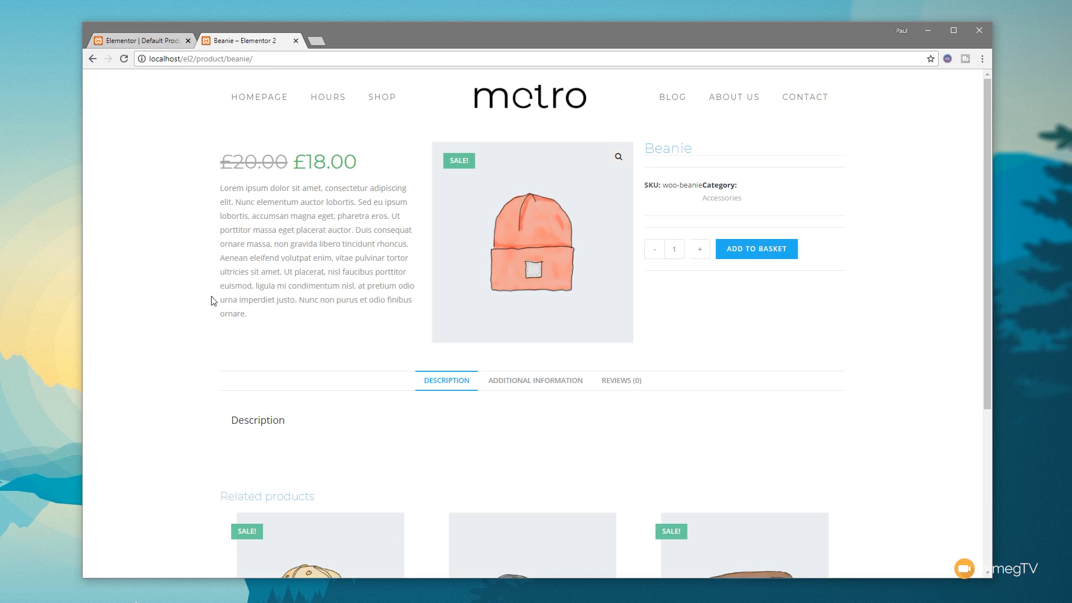
Step: Examine the live Beanie product page, including its related products and the description, additional information and reviews sections
scroll(836, 338, "down", 1)
scroll(362, 287, "down", 2)
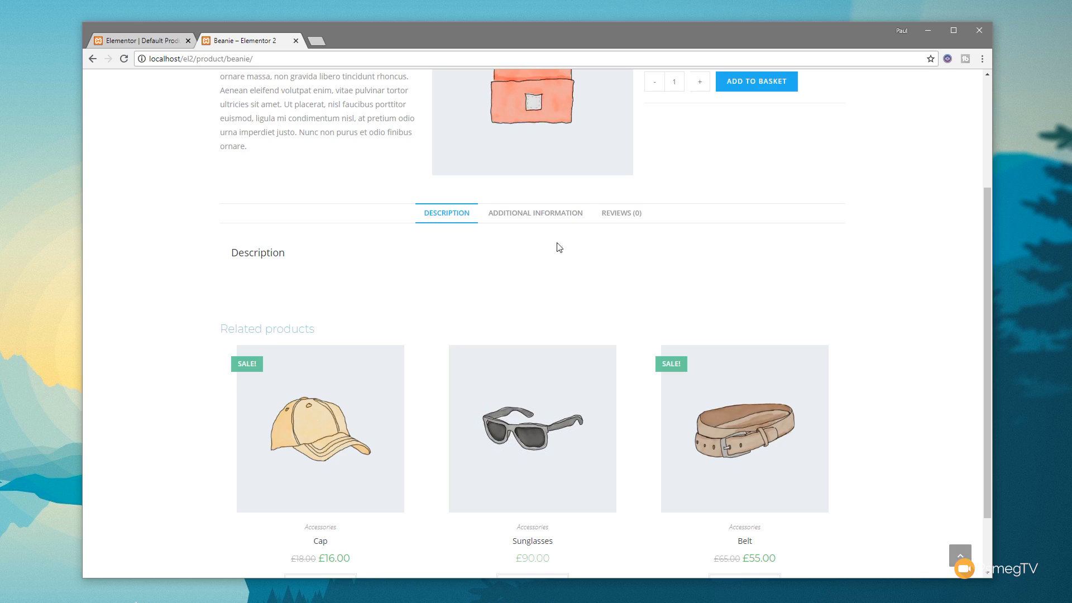
scroll(182, 383, "down", 2)
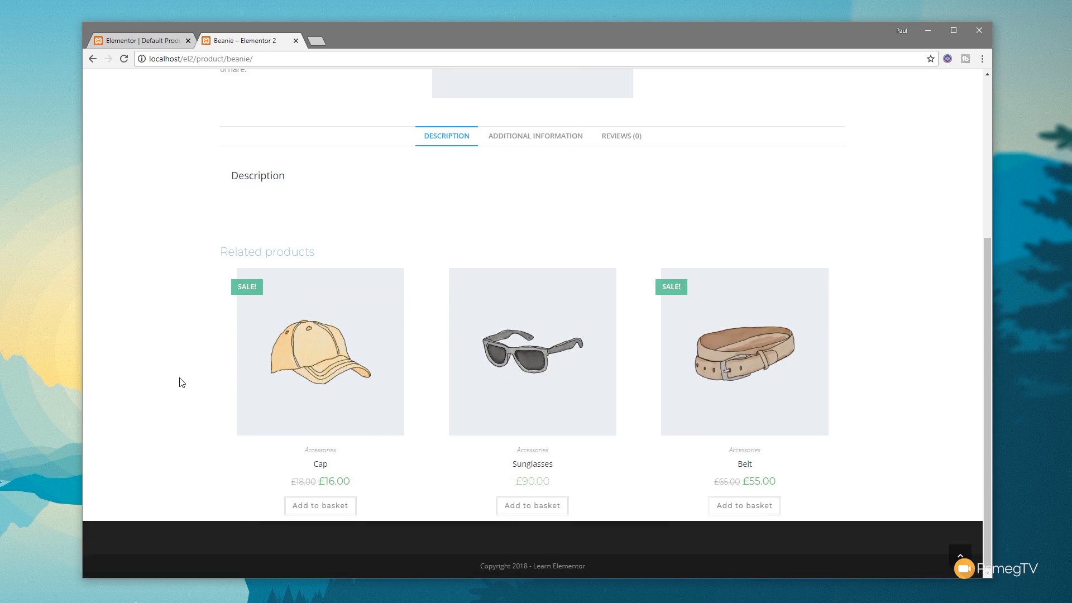
scroll(182, 382, "up", 5)
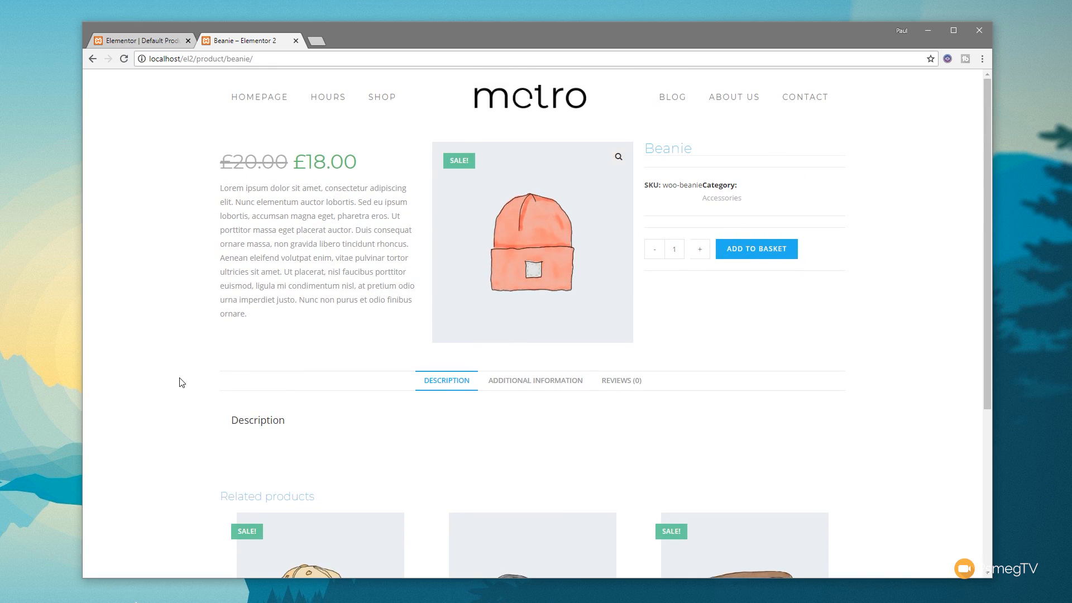
double_click(245, 422)
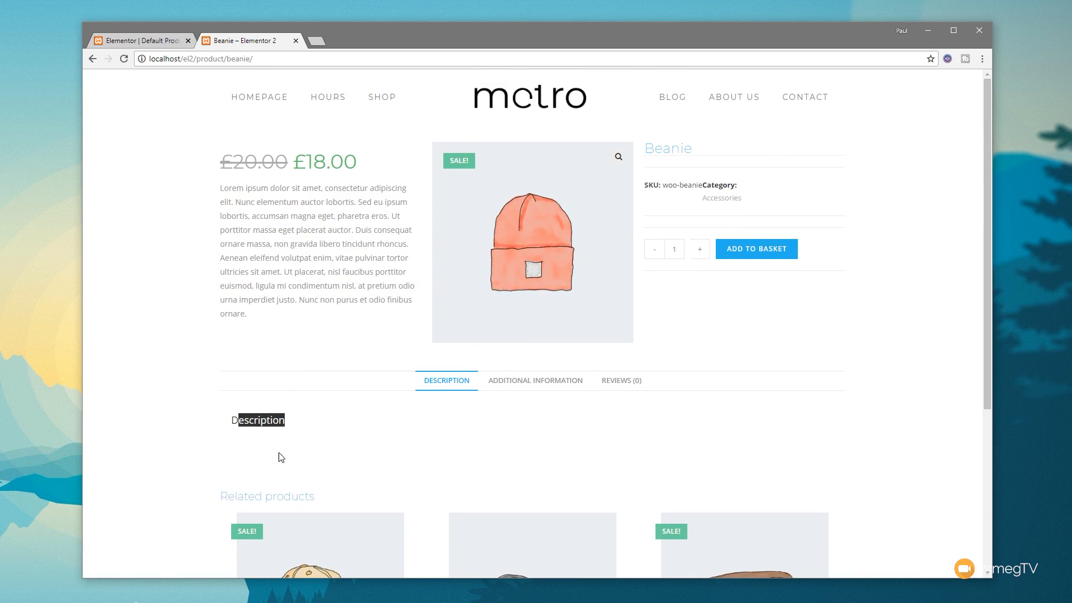
left_click(250, 447)
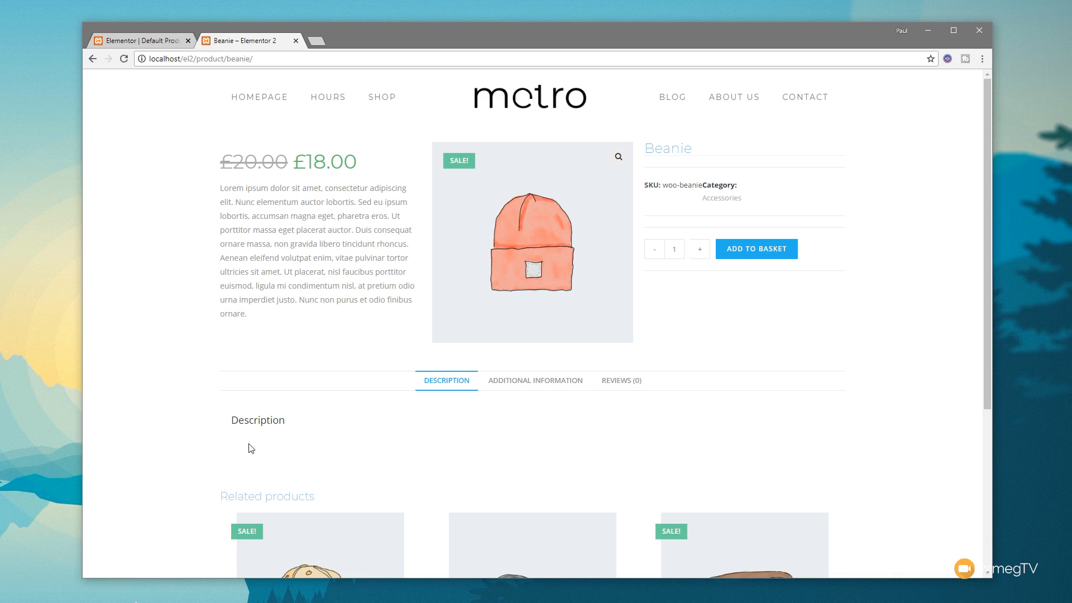
left_click(531, 387)
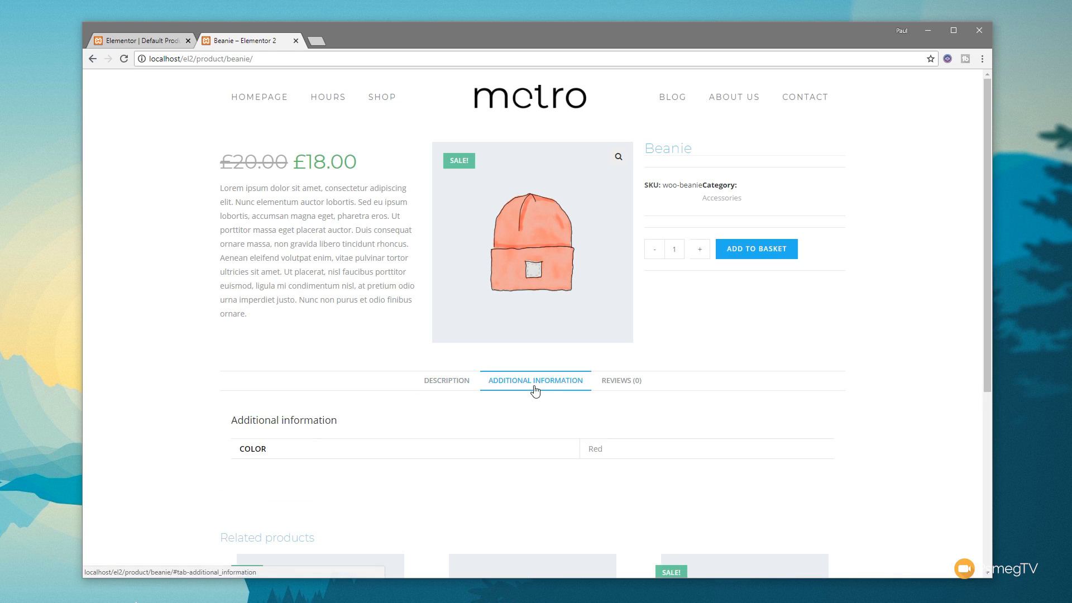
left_click(622, 386)
left_click(460, 385)
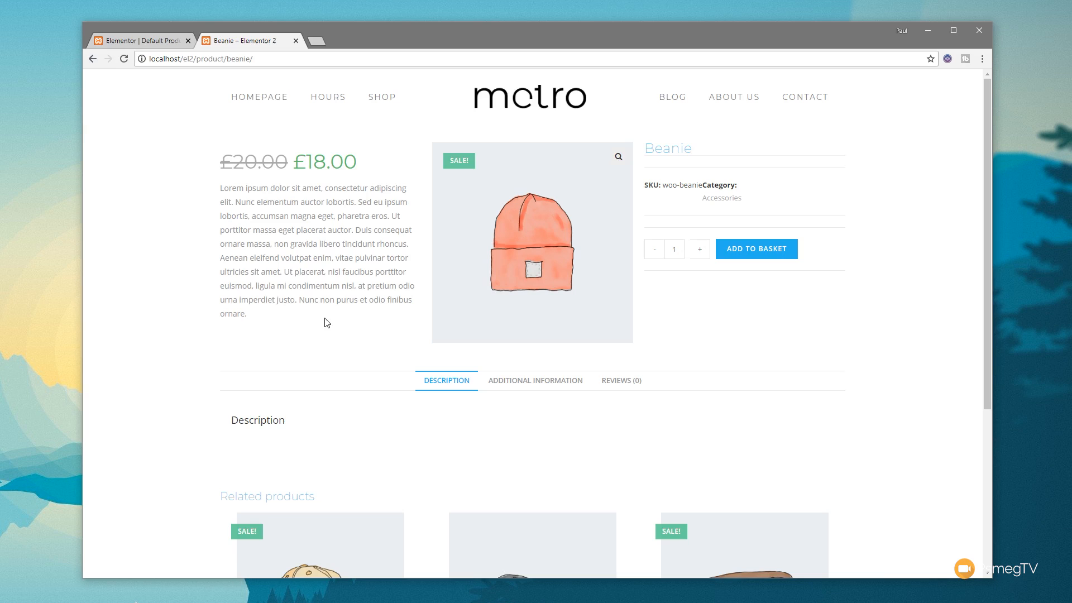
Step: Return to the template in the Elementor editor, right-align the product price and set its typography size to 24 px
left_click(125, 42)
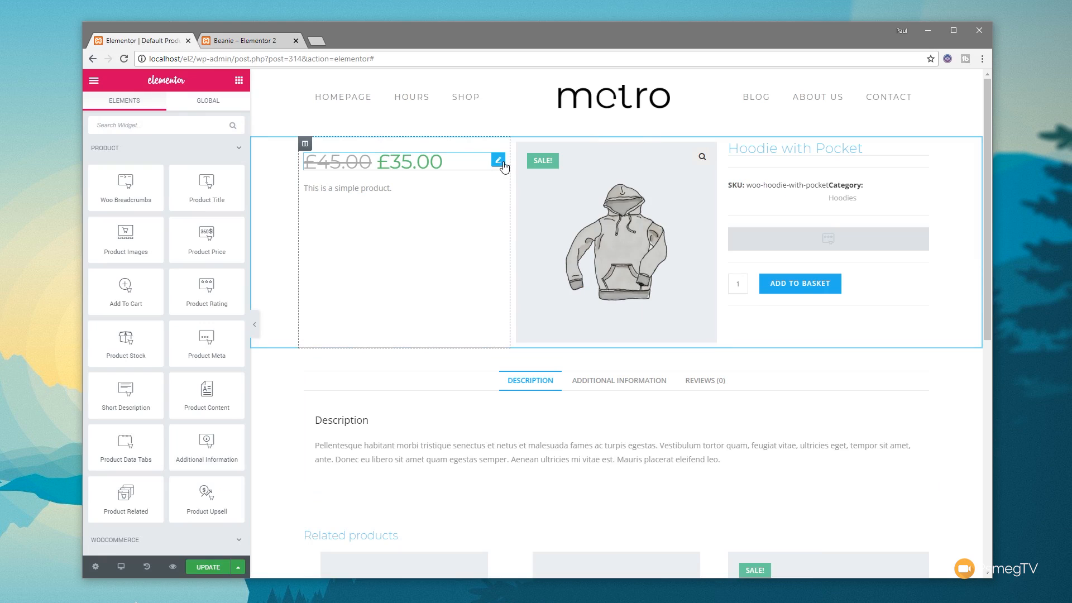
left_click(498, 161)
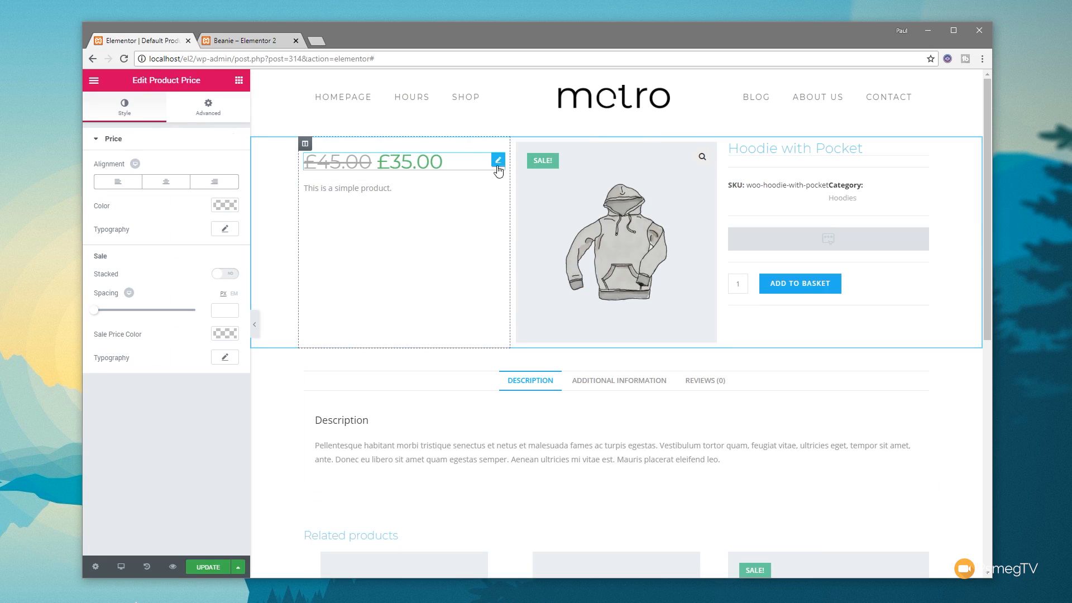
left_click(214, 182)
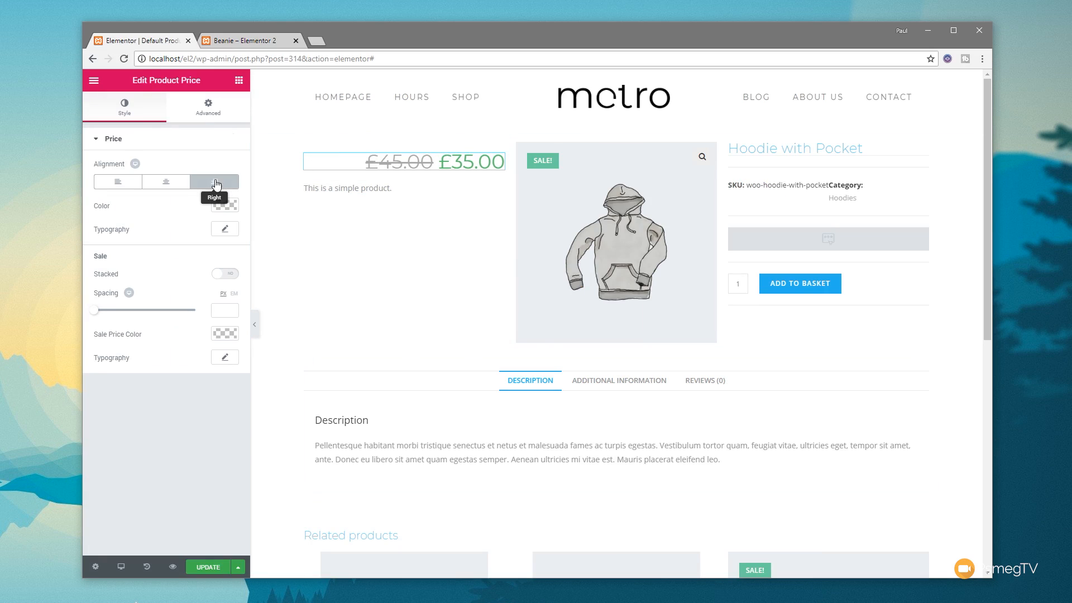
left_click(225, 229)
left_click_drag(103, 297, 115, 299)
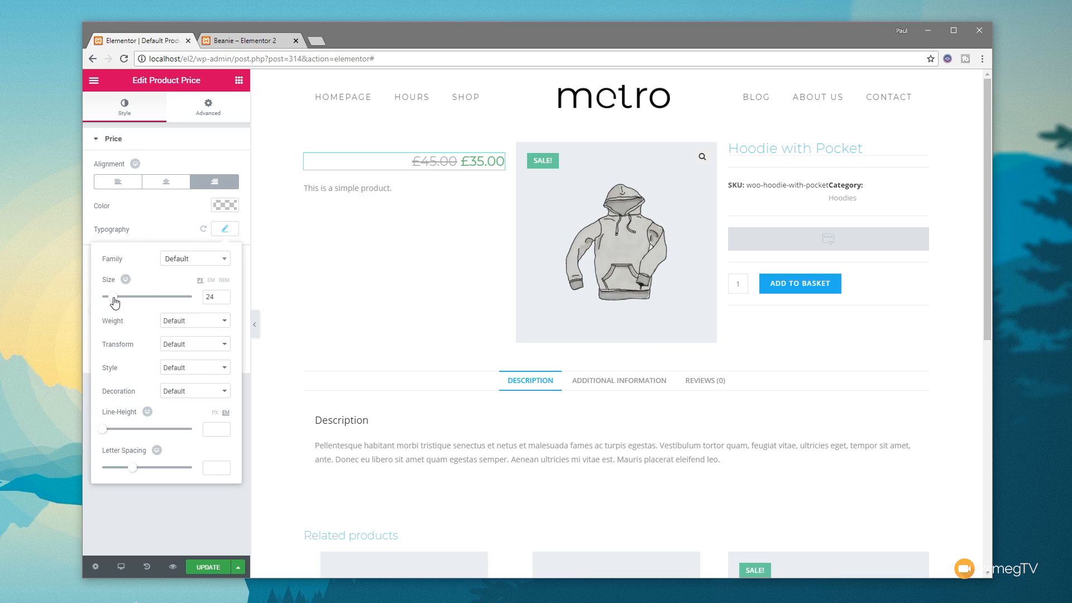
left_click(181, 238)
left_click(226, 207)
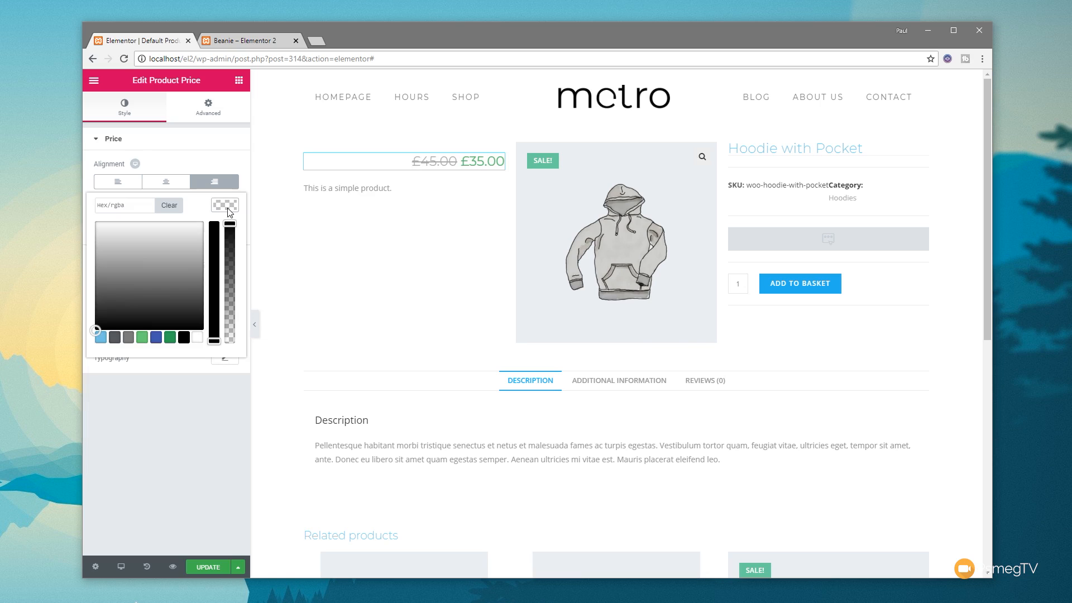
left_click(156, 337)
left_click_drag(150, 268, 125, 269)
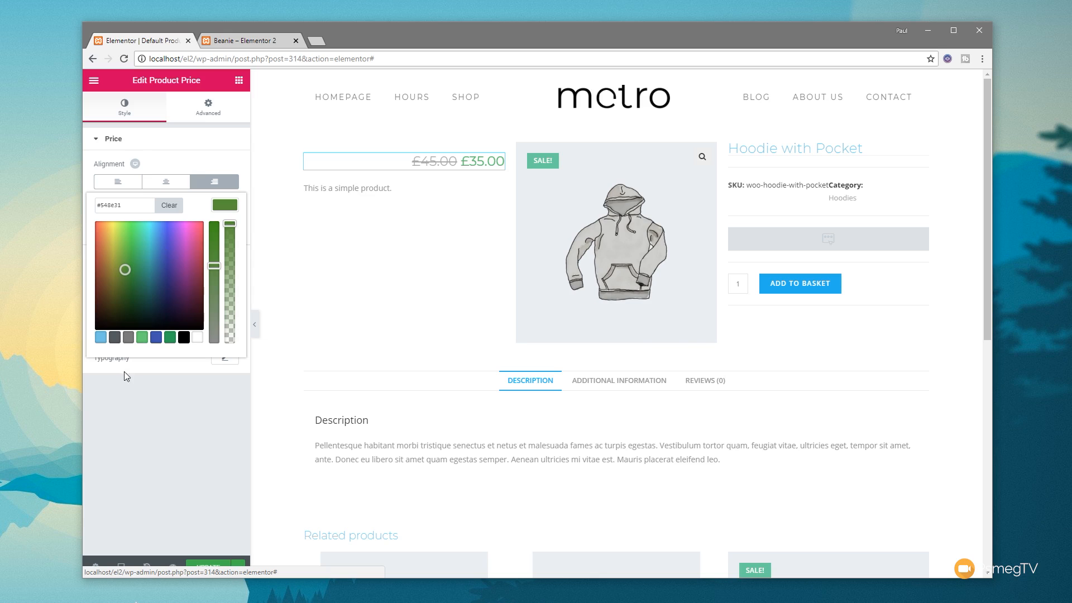
left_click(100, 337)
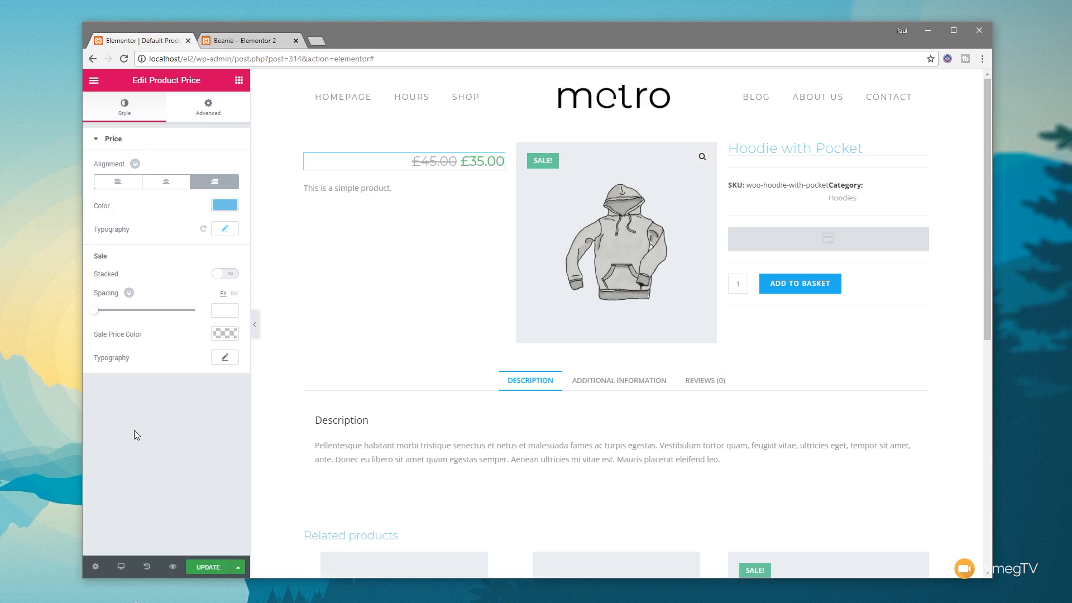
left_click(225, 205)
left_click(169, 206)
left_click(162, 399)
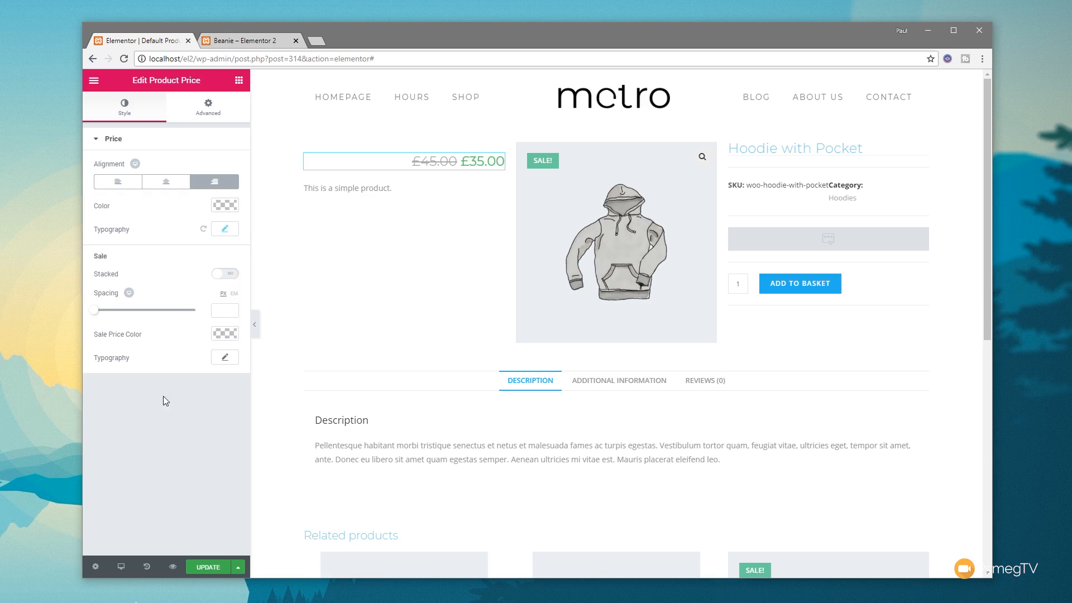
Step: Right-align the short description below the product price
left_click(369, 188)
left_click(188, 188)
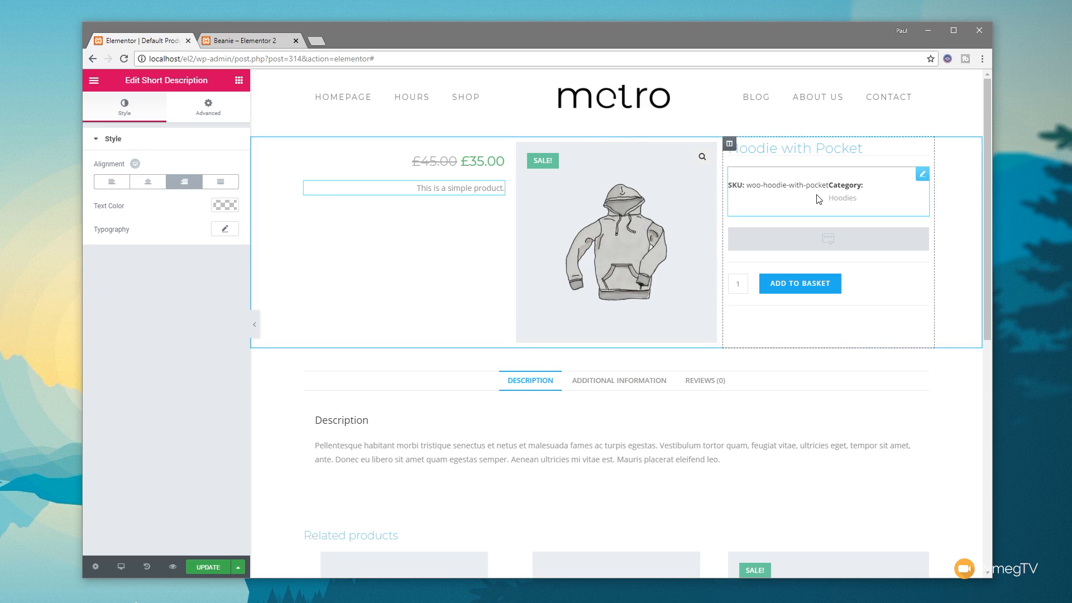
Step: Set the product meta view to Table with a space between of 6, leaving the divider off
left_click(840, 201)
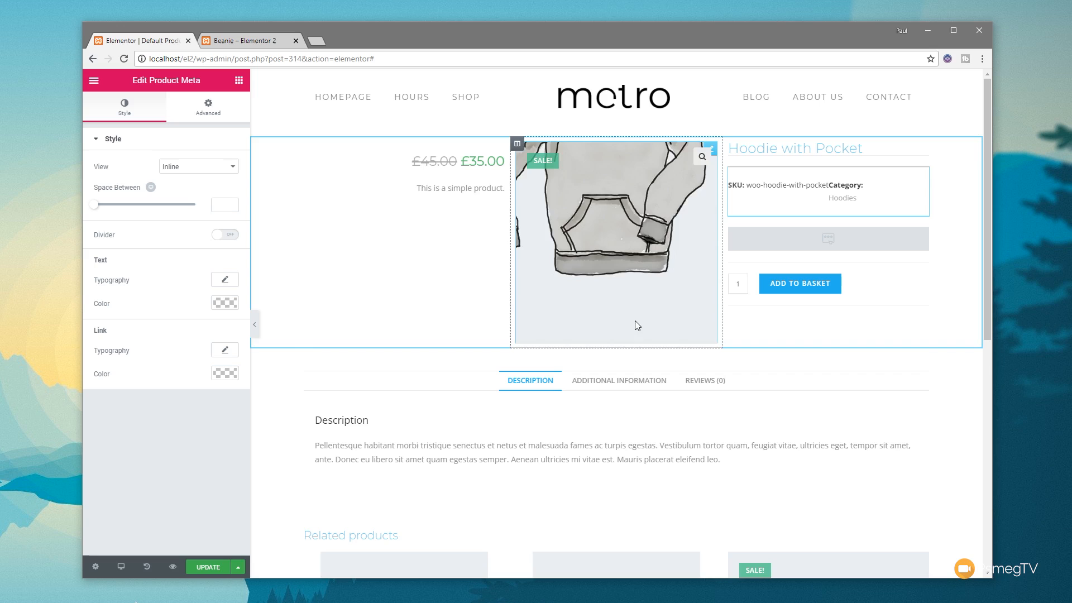
left_click(232, 172)
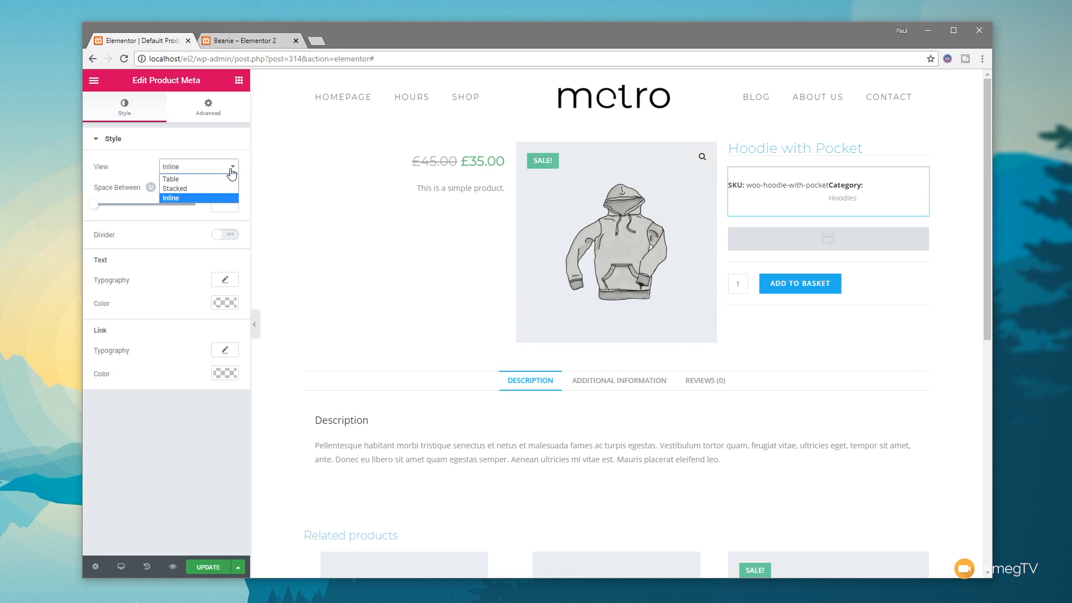
left_click(218, 189)
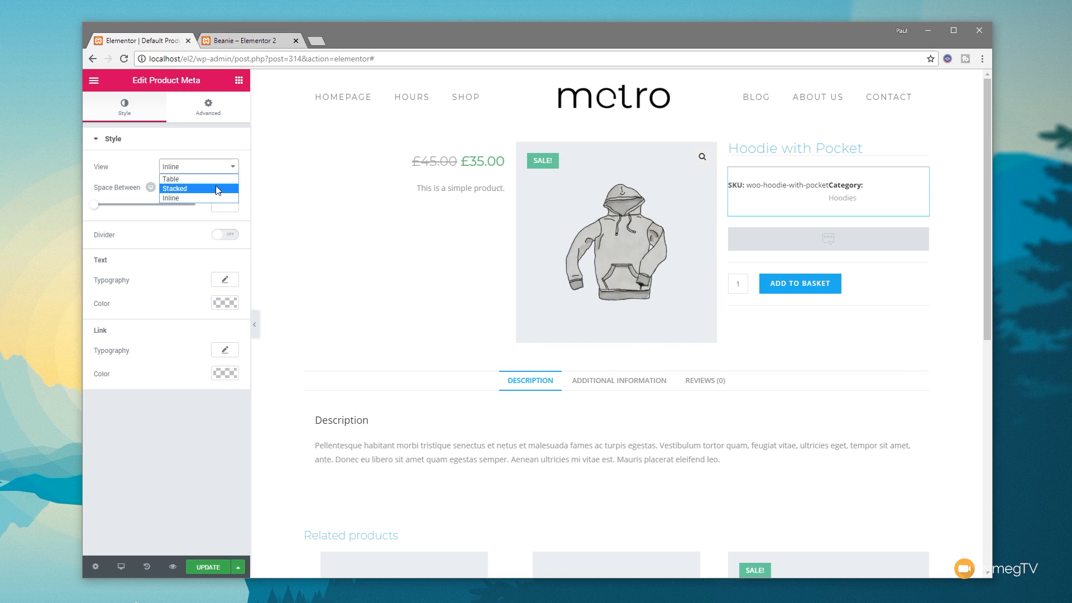
left_click(224, 170)
left_click(209, 176)
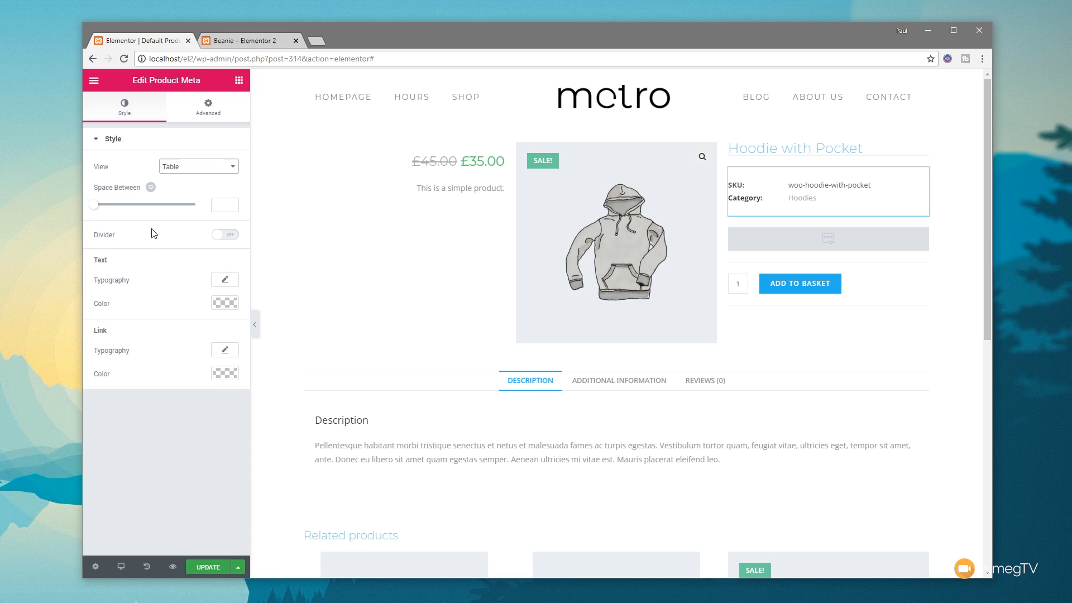
mouse_move(95, 204)
left_mouse_down()
mouse_move(120, 207)
mouse_move(107, 211)
left_mouse_up()
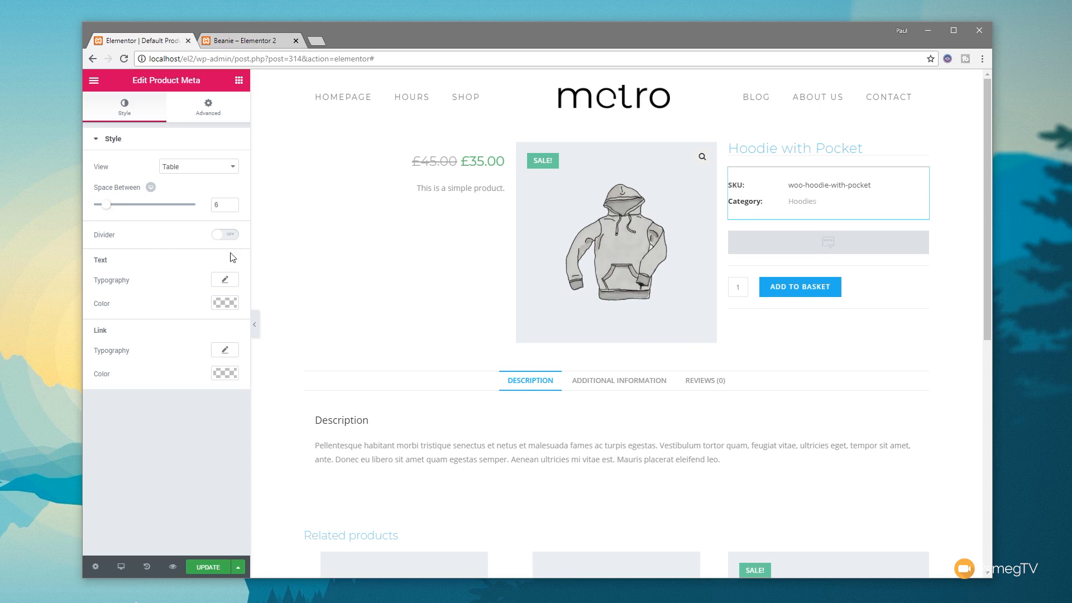
left_click(224, 240)
left_click(220, 241)
left_click(899, 288)
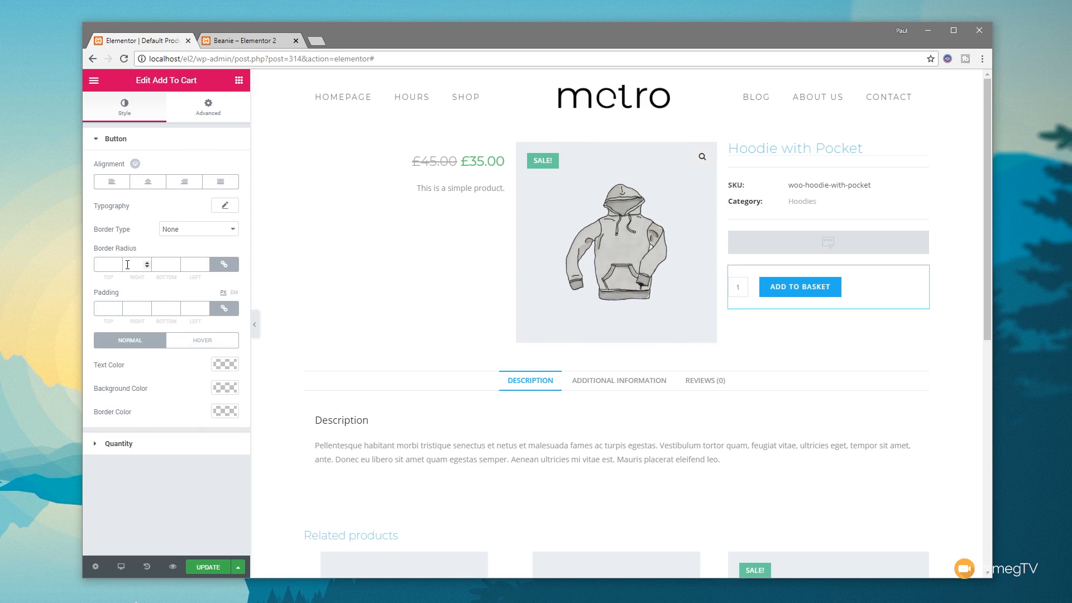
left_click(122, 445)
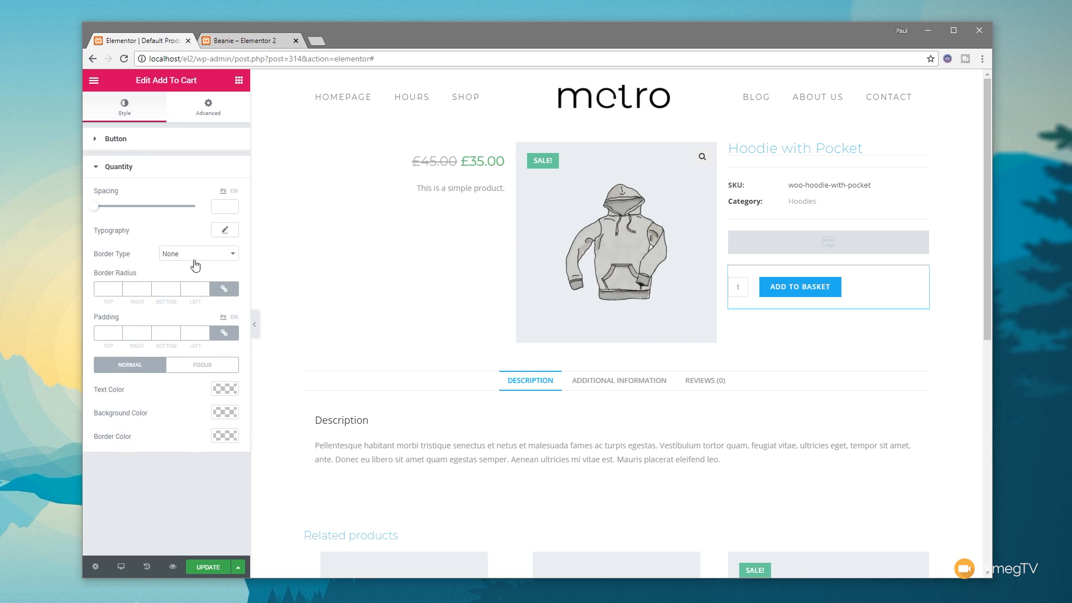
Step: Change the product title's text colour to the dark grey palette swatch
left_click(843, 150)
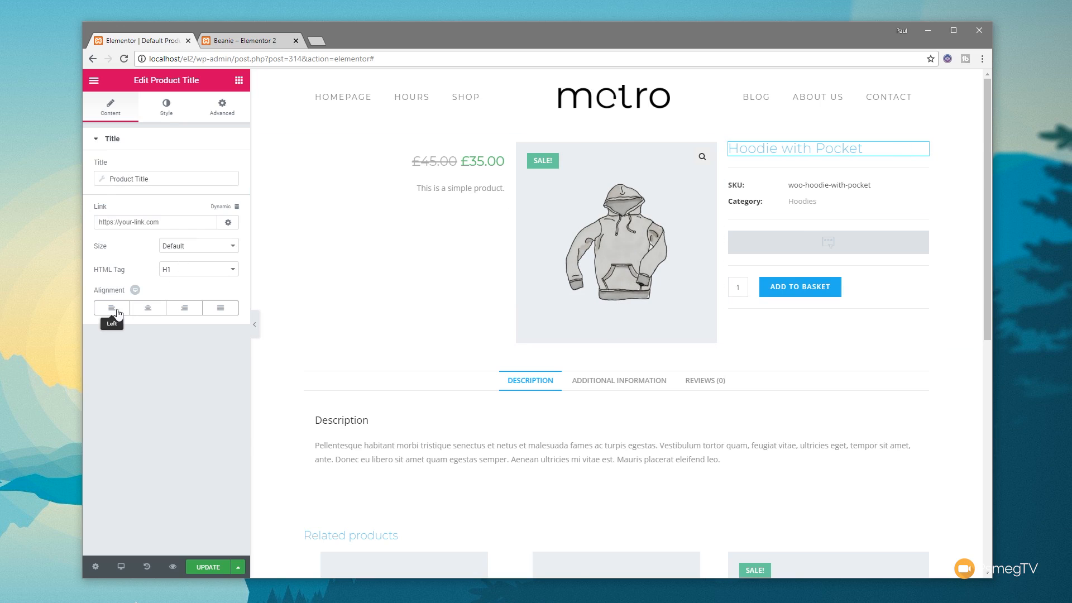
left_click(168, 107)
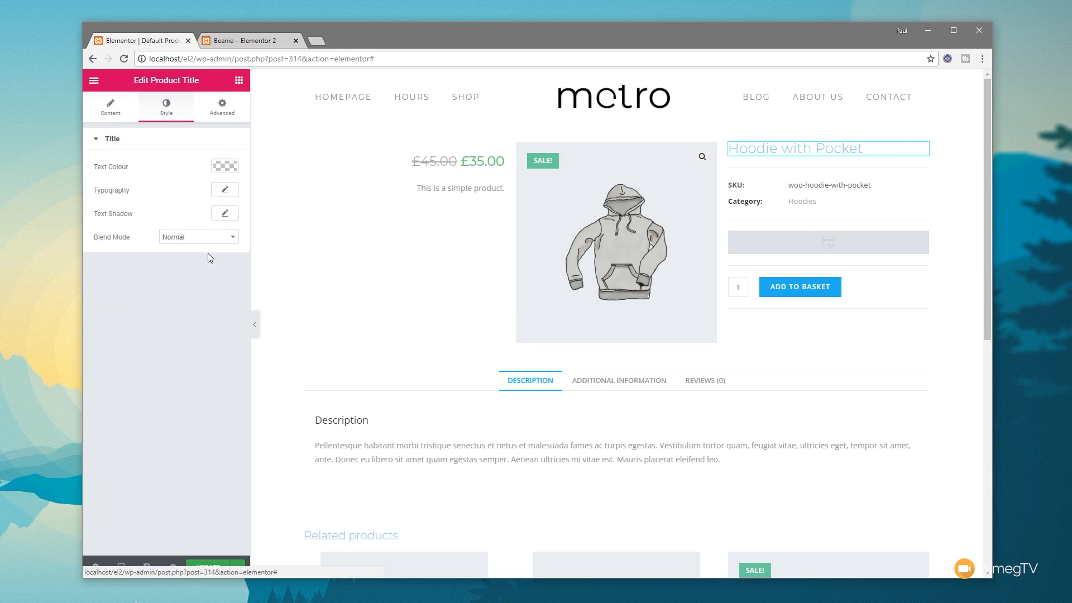
left_click(231, 167)
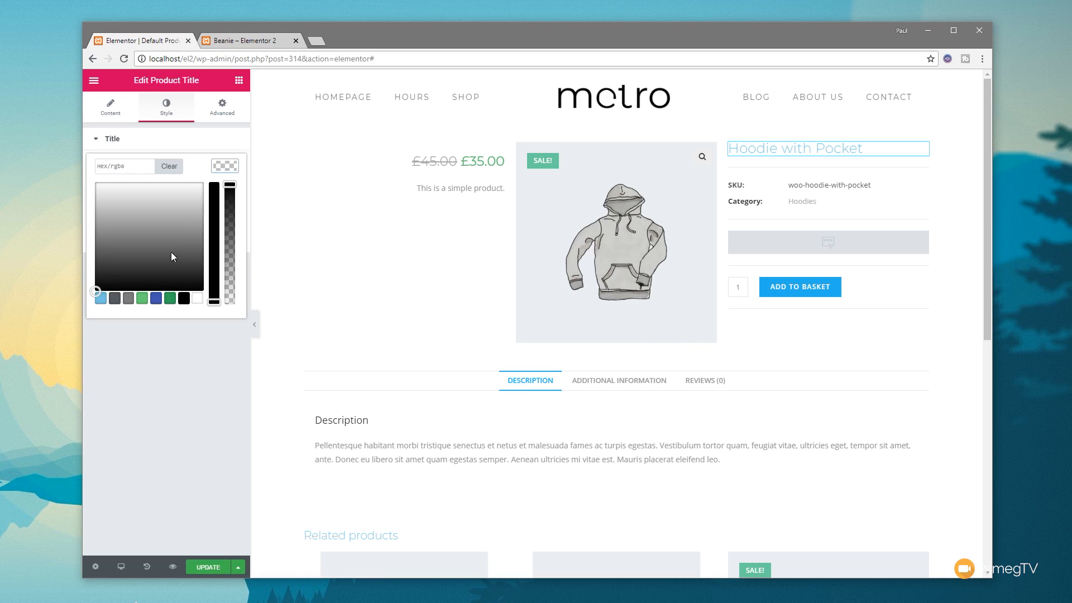
left_click(114, 298)
left_click(223, 167)
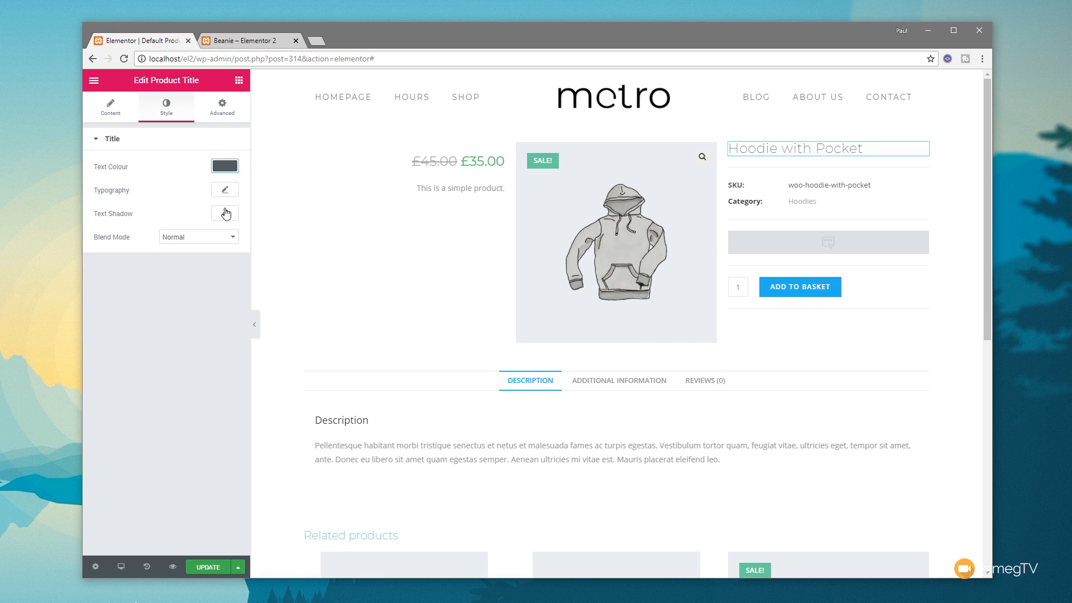
Step: Set the product title's typography to size 26 px, weight 300 and Uppercase transform
left_click(225, 191)
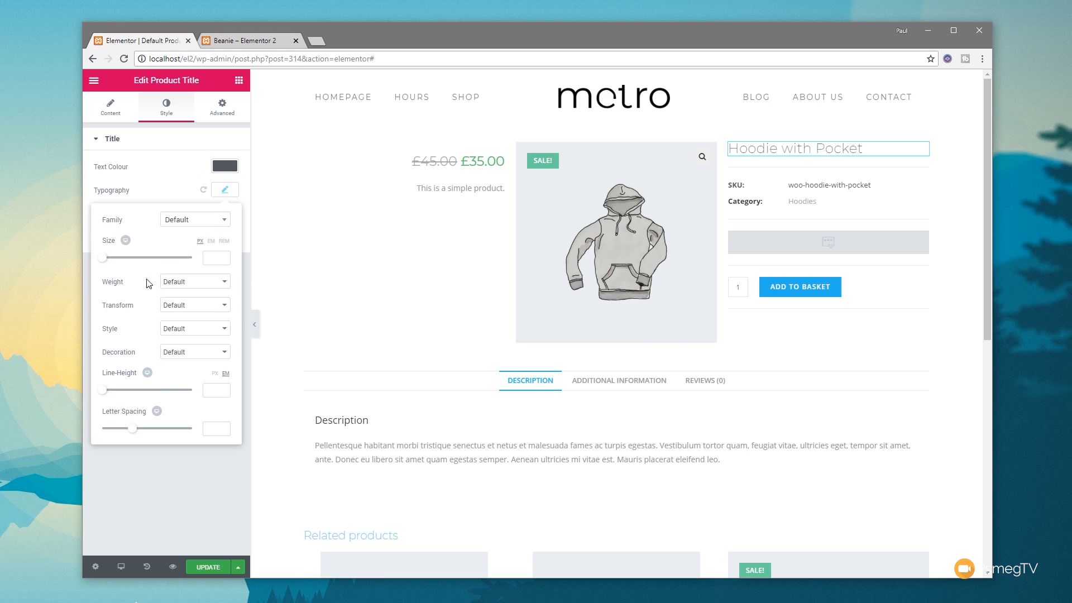
left_click(195, 286)
left_click(179, 332)
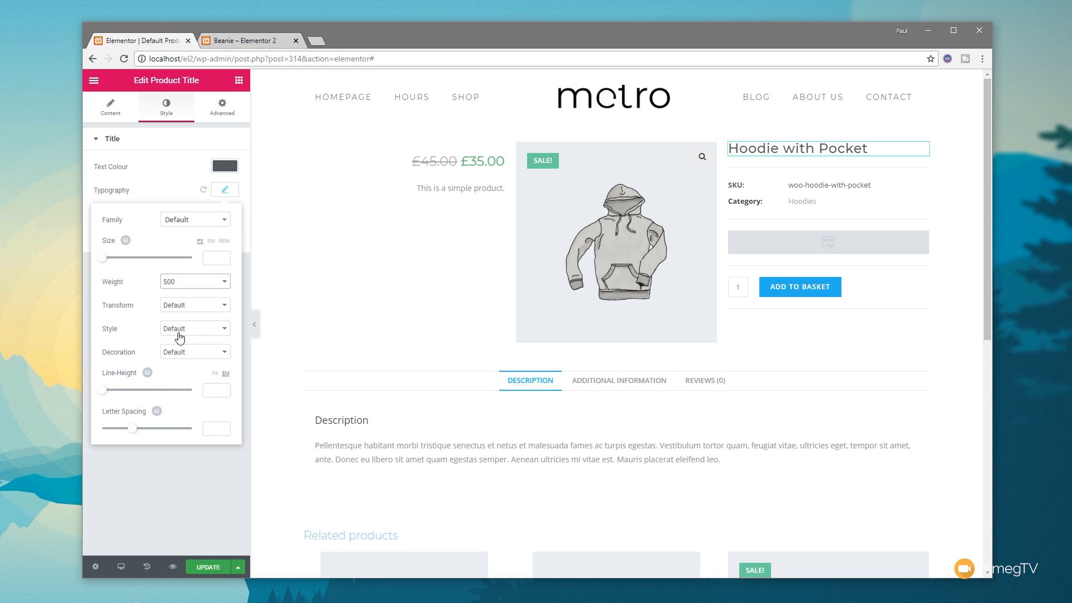
left_click_drag(102, 258, 117, 261)
left_click(200, 307)
left_click(191, 327)
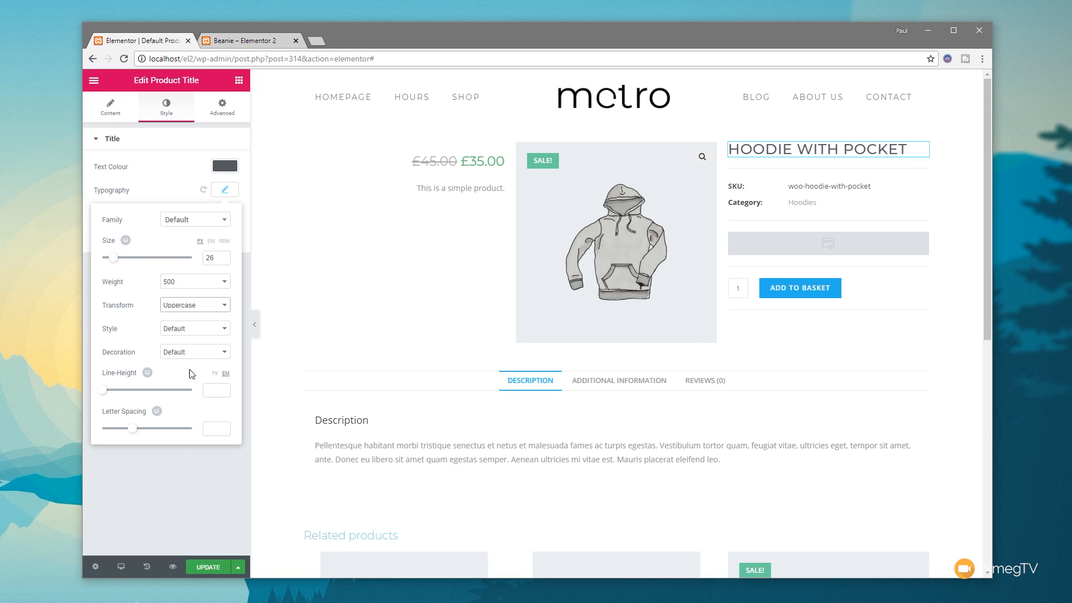
left_click(205, 285)
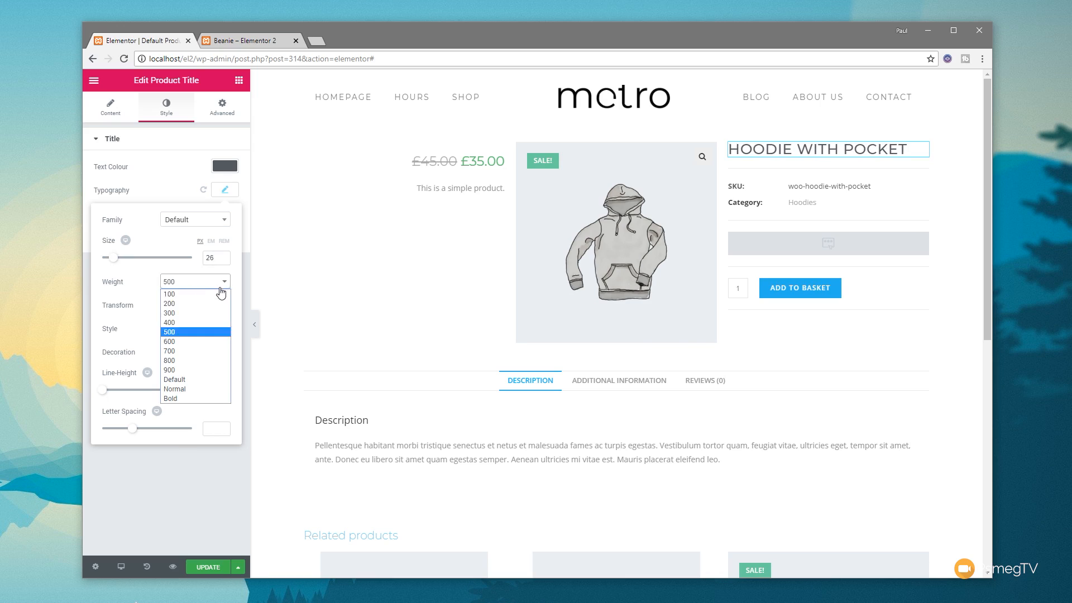
left_click(182, 313)
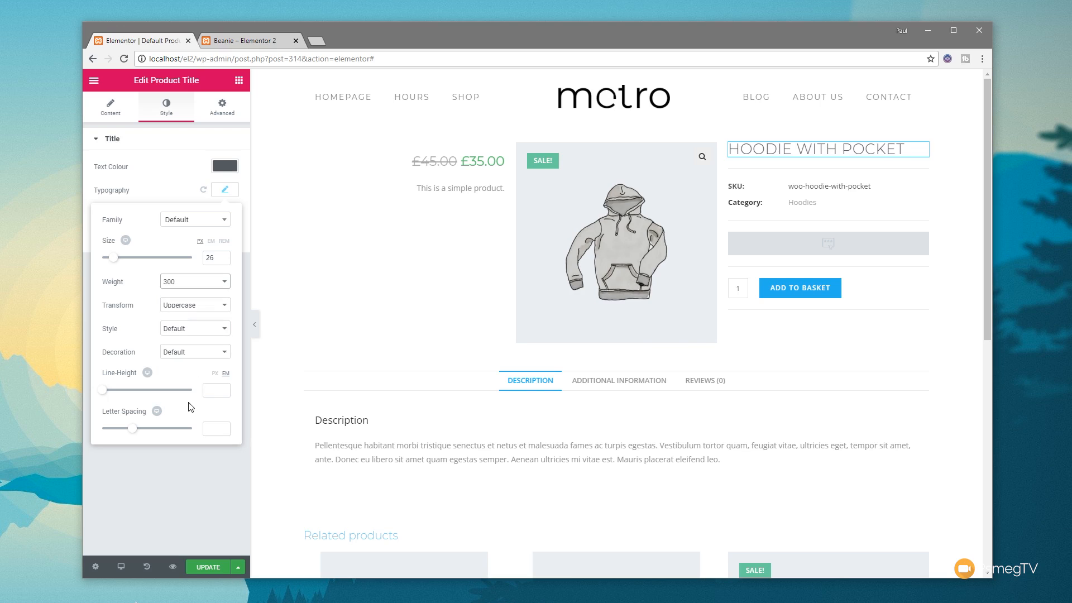
left_click(186, 486)
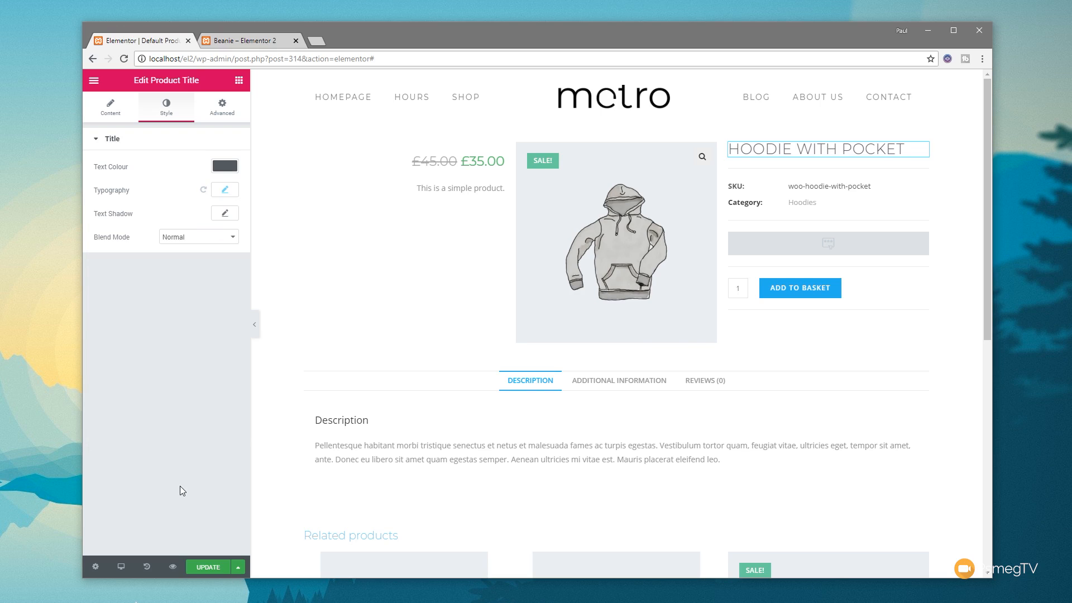
Step: Update the template and reload the live Beanie product page to check the restyled layout
left_click(210, 567)
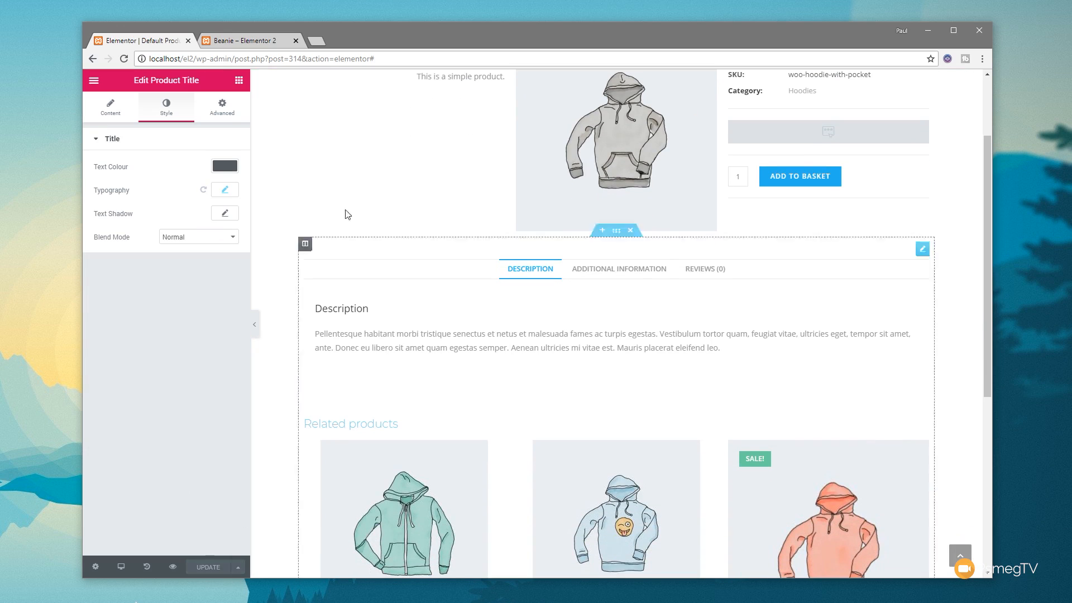
left_click(244, 40)
left_click(124, 59)
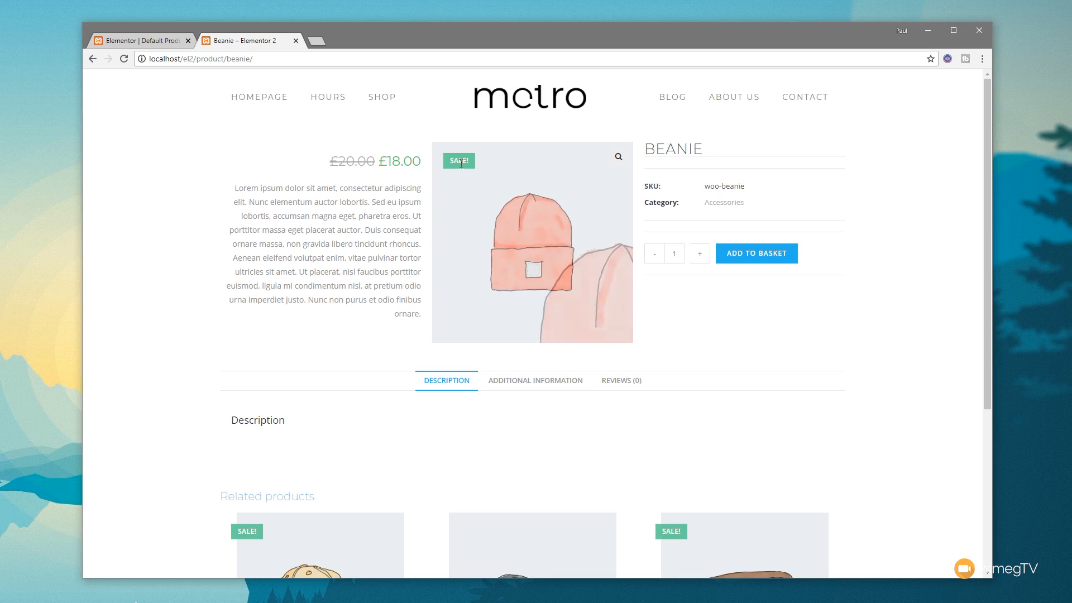
Step: Return to the template in the Elementor editor and set the product title's top padding to 15 px
left_click(143, 45)
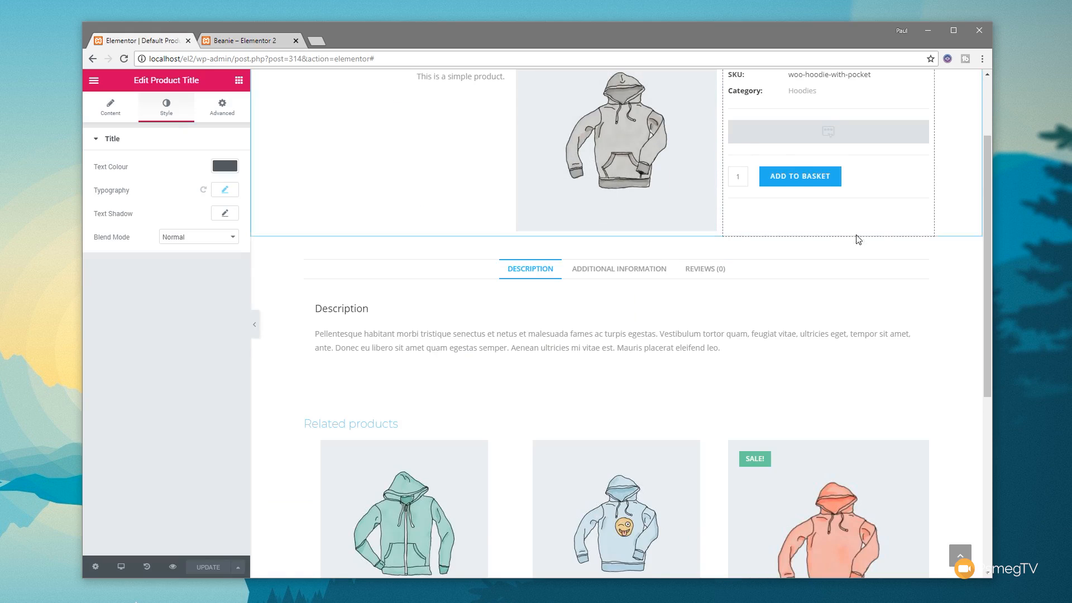
scroll(848, 223, "up", 2)
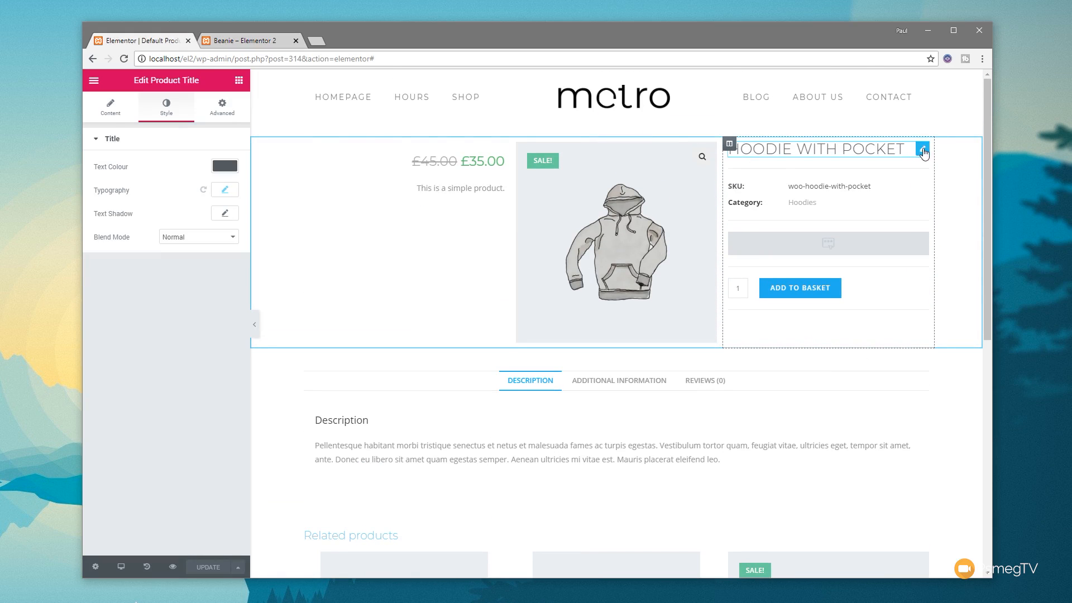
left_click(226, 109)
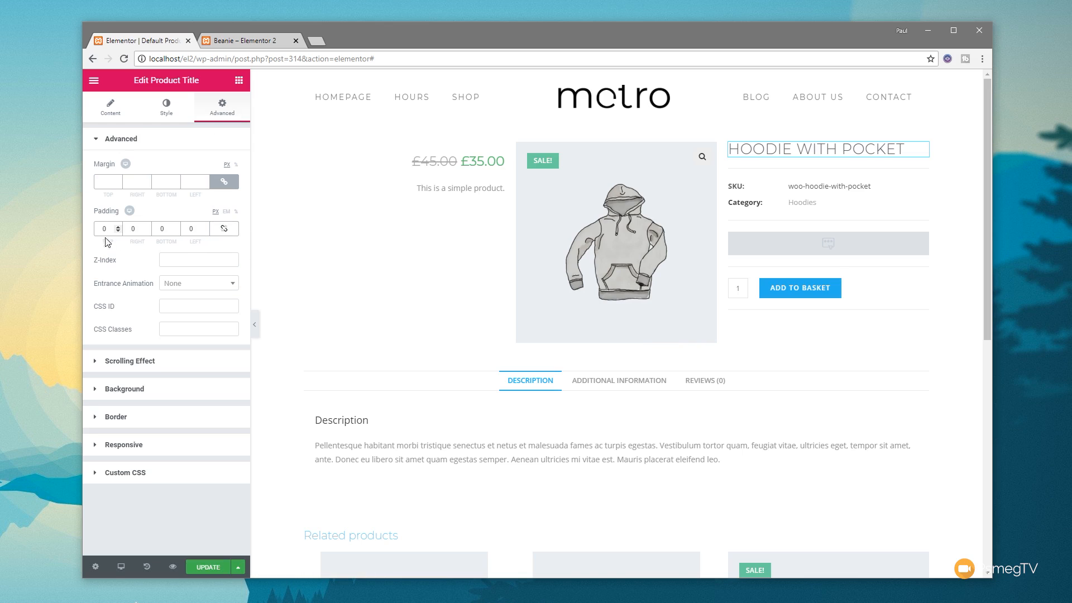
type("2")
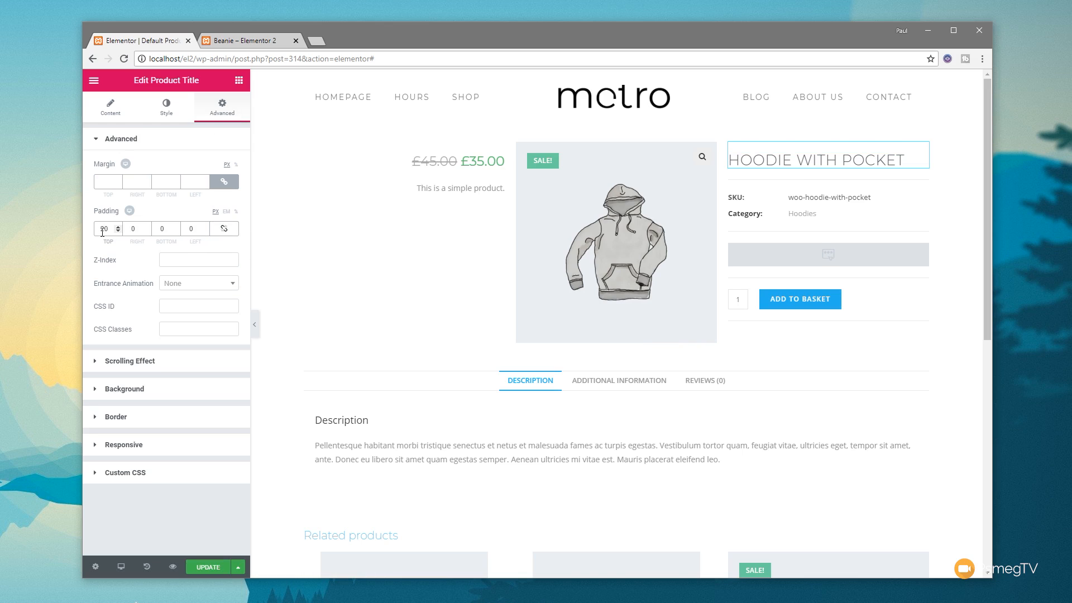
key("BackSpace")
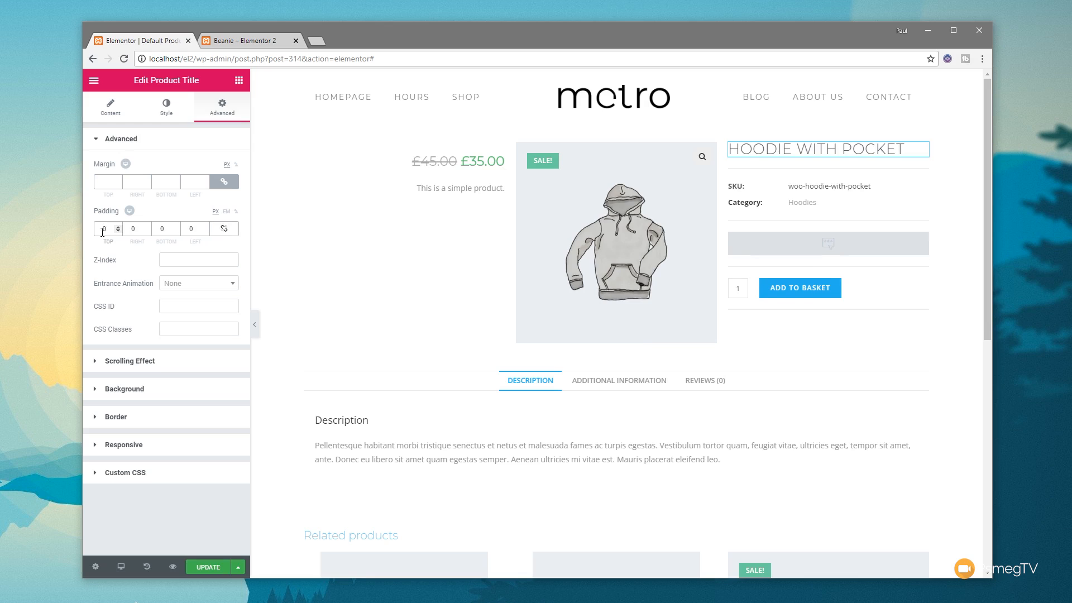
type("15")
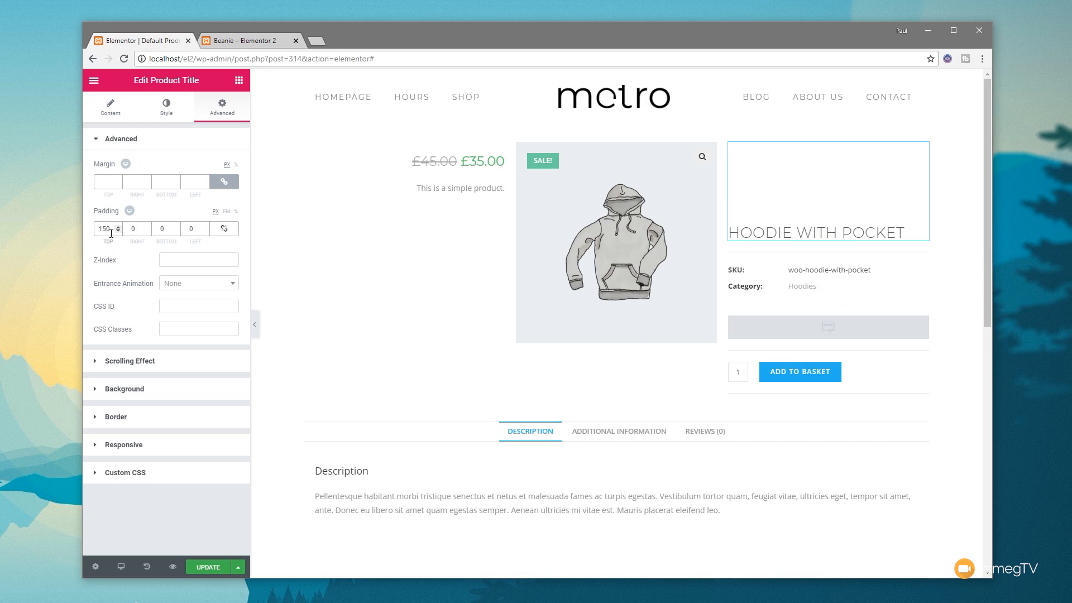
key("BackSpace")
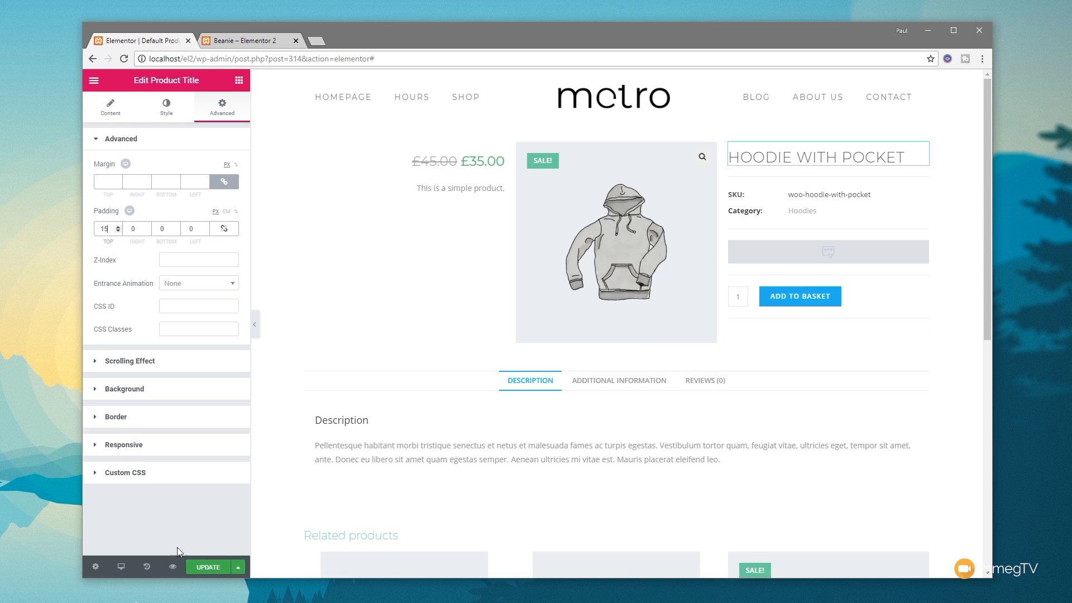
Step: Save the template changes and view the title spacing on the live Beanie product page
left_click(208, 568)
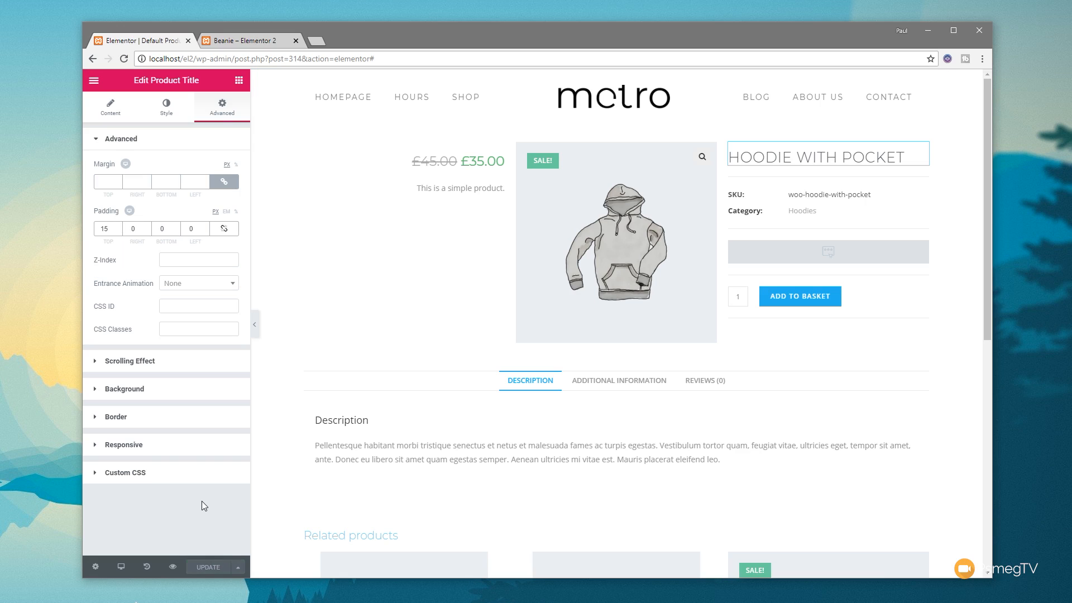
left_click(239, 34)
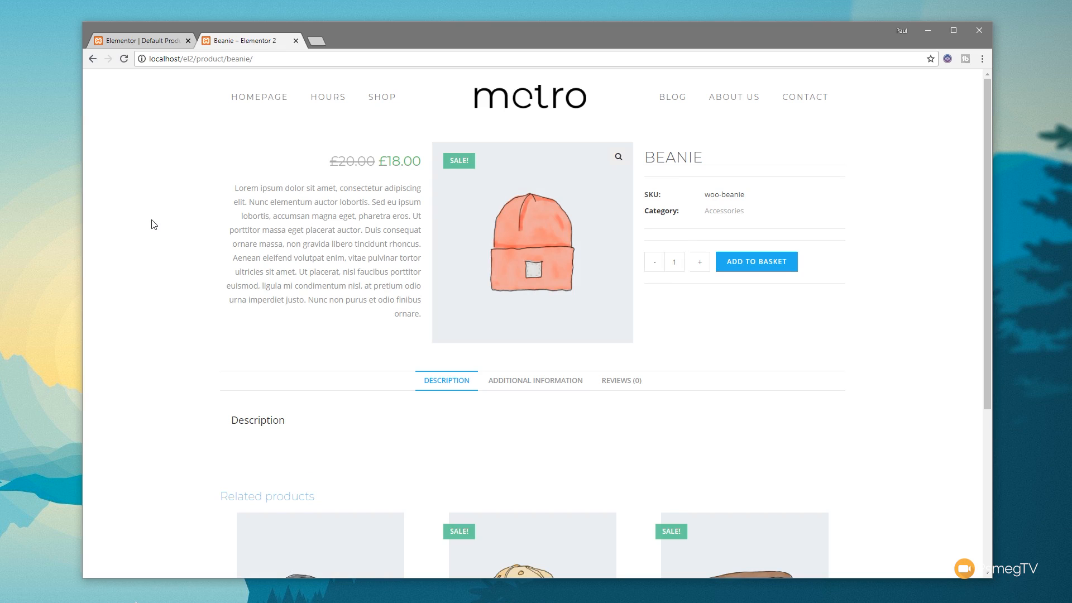
Step: Return to the template editor and review the display conditions that include the single product template on All Products
left_click(136, 40)
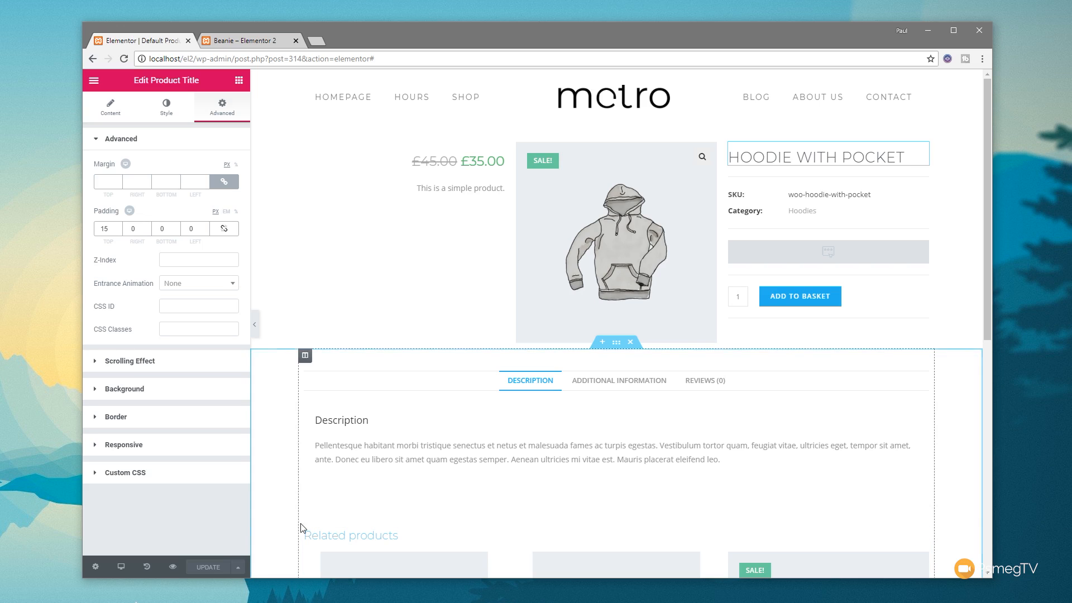
left_click(237, 567)
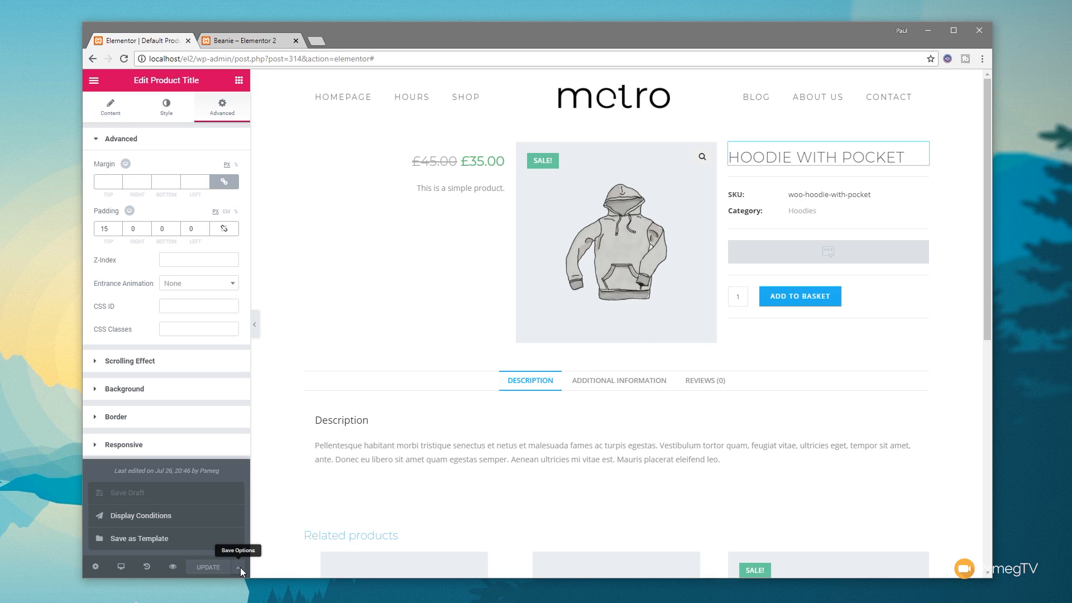
left_click(158, 525)
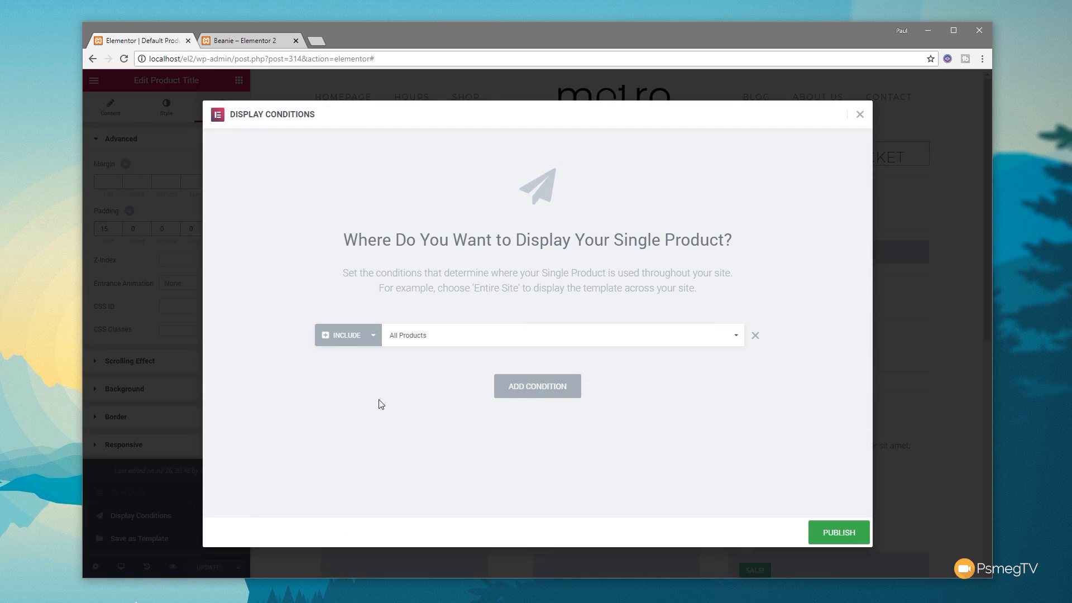
left_click(844, 532)
left_click(859, 114)
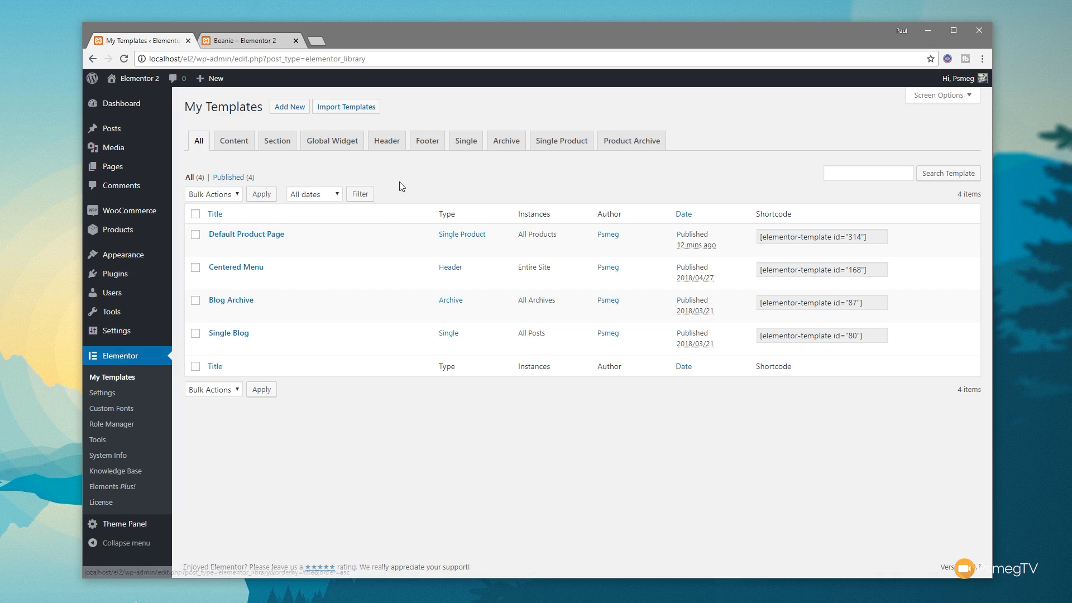
Step: Create a new Product Archive template named "Default Product Archive" from My Templates
left_click(619, 147)
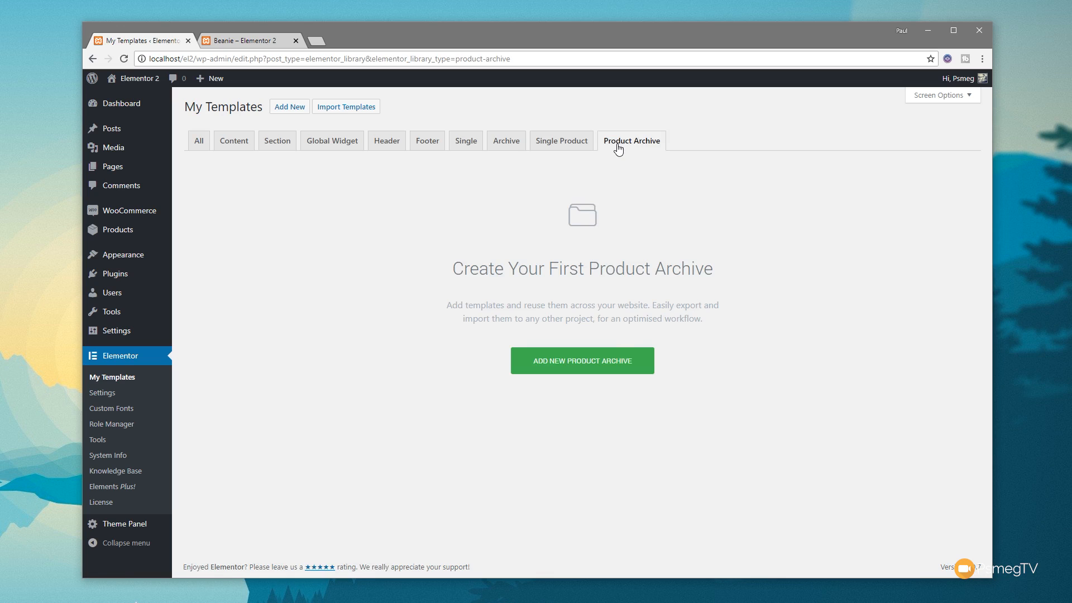
left_click(606, 367)
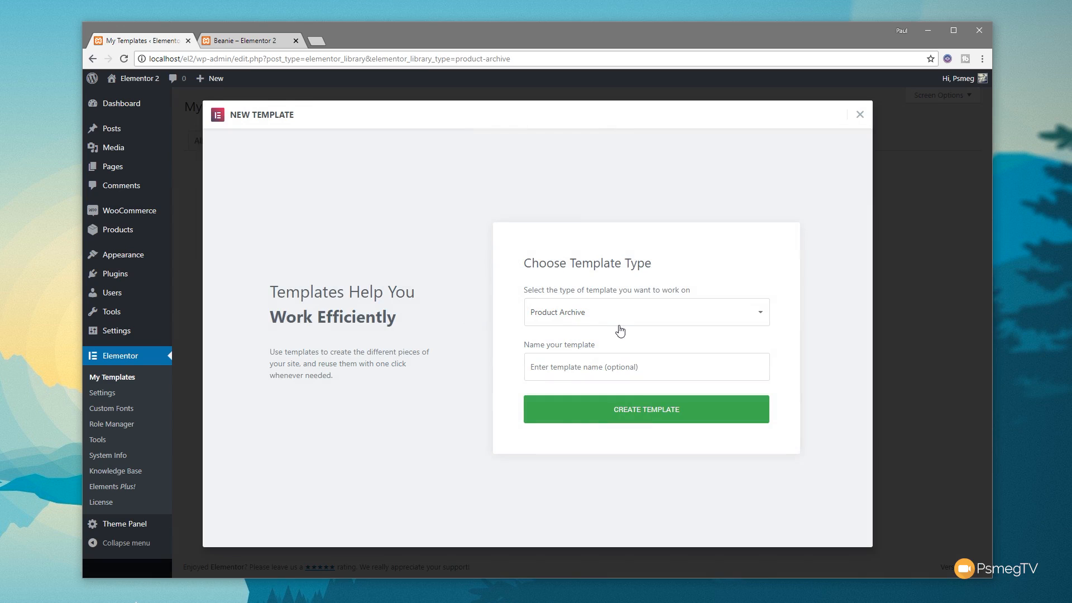
left_click(613, 371)
type("Default Product Archive")
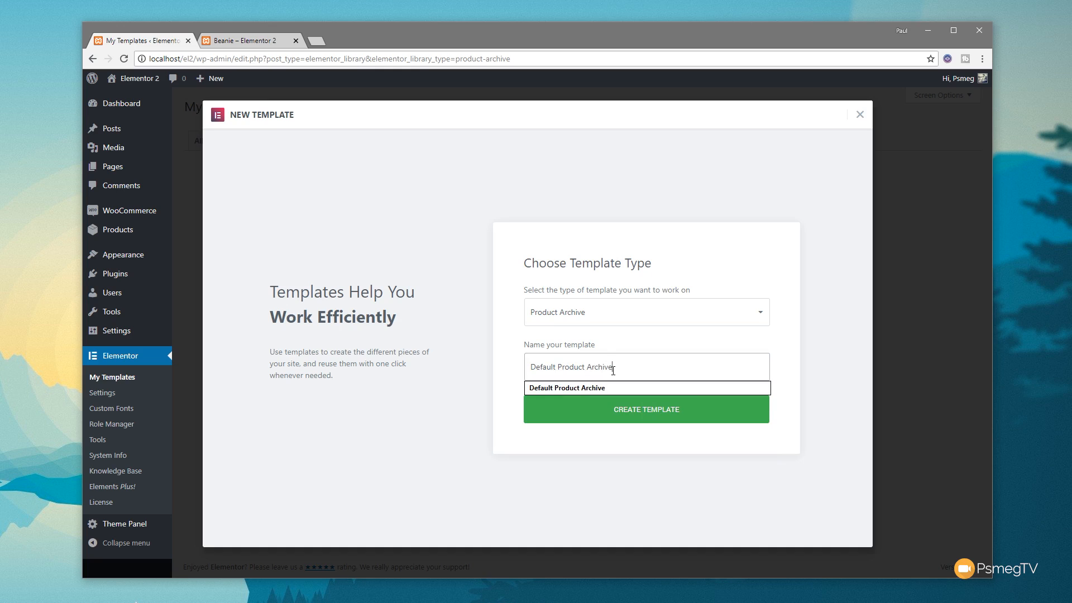
left_click(597, 388)
left_click(666, 413)
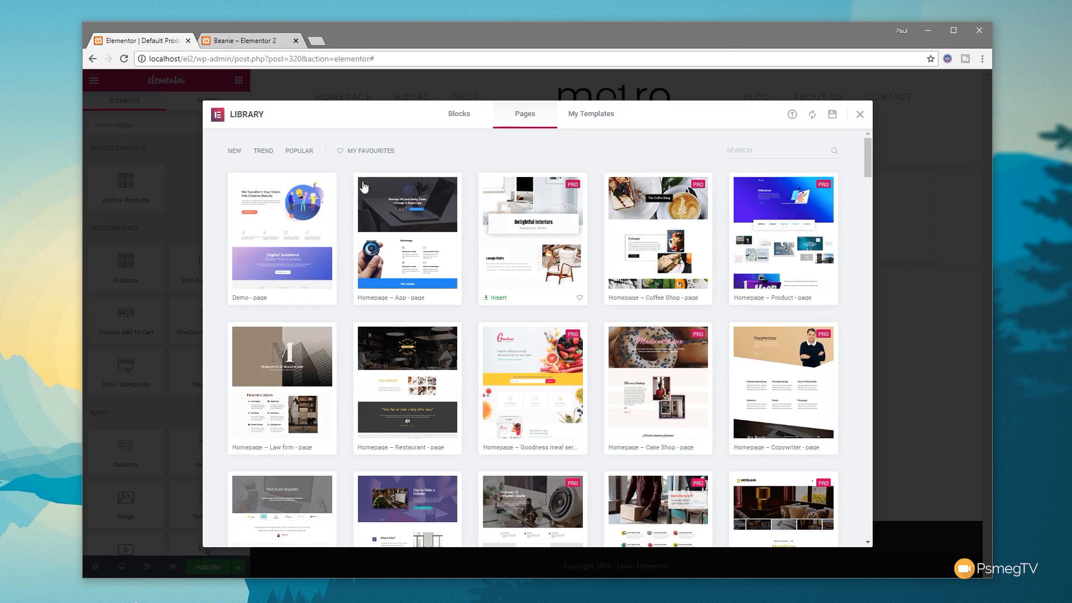
Step: Dismiss the template library and add a single-column section, stretched and with Full Width content
left_click(859, 115)
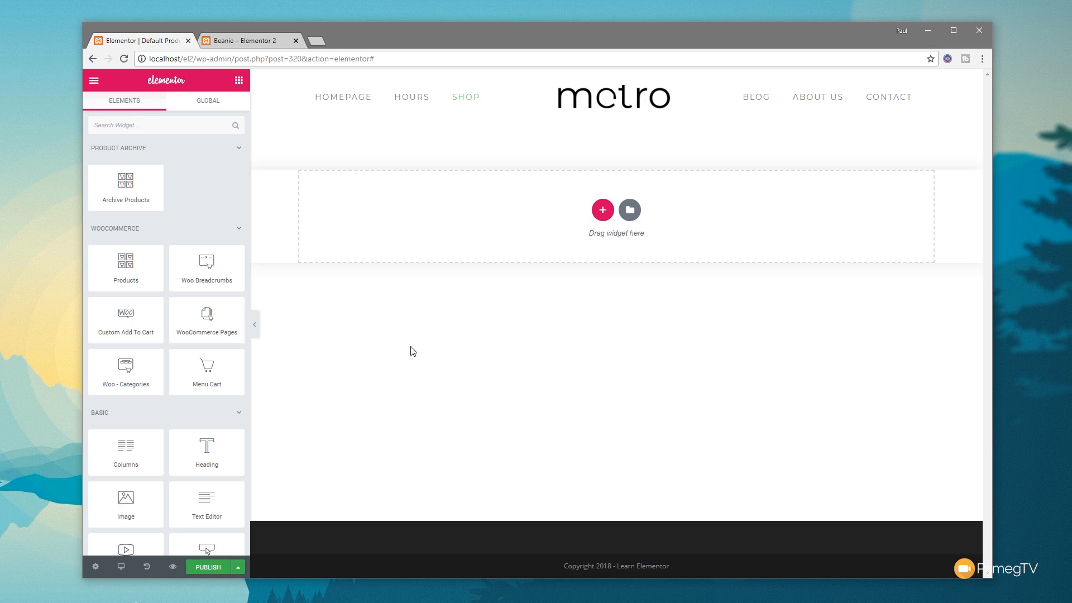
left_click(602, 210)
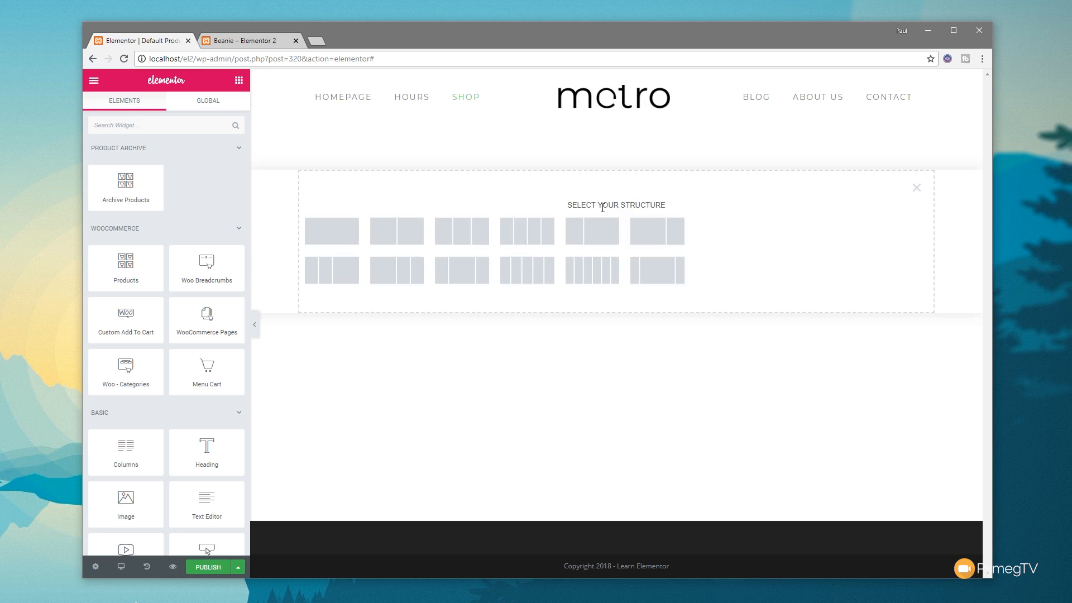
left_click(346, 235)
left_click(229, 164)
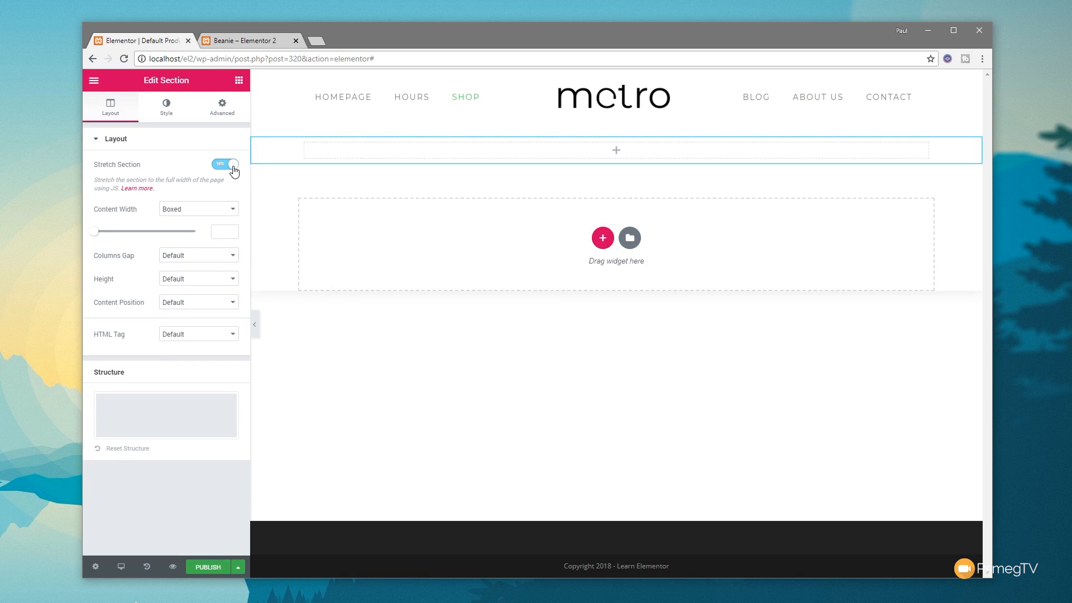
left_click(226, 211)
left_click(212, 231)
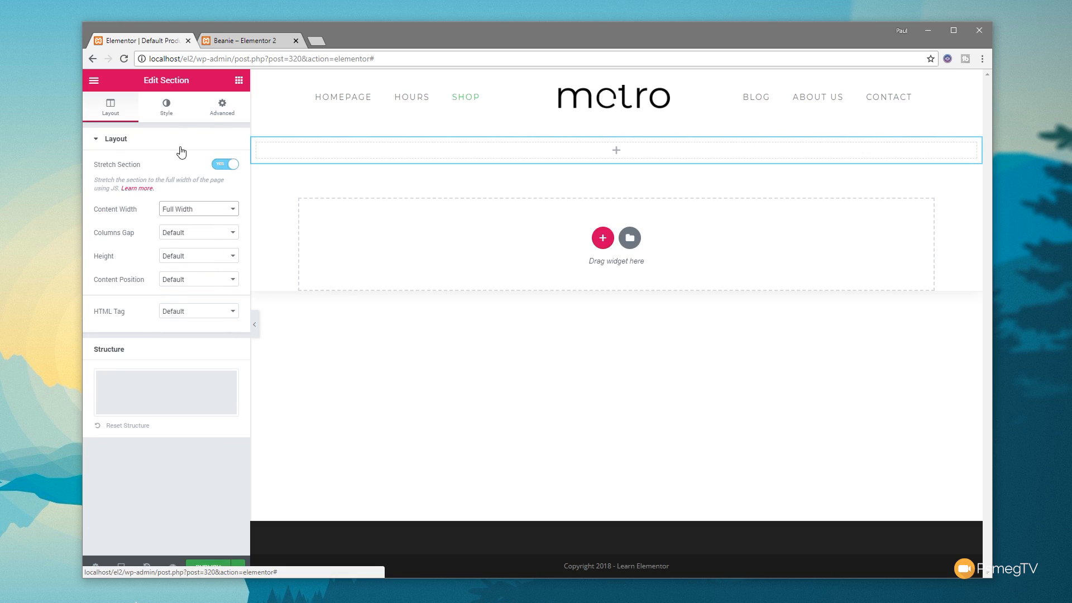
Step: Set the banner section's classic background image to about-block.jpg from the media library
left_click(164, 111)
left_click(170, 191)
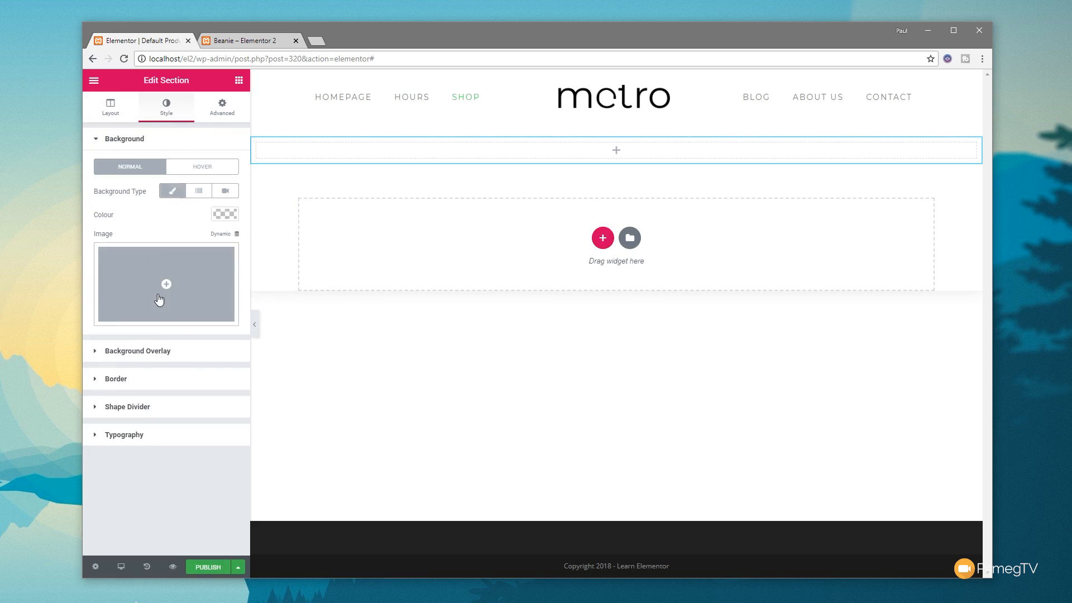
left_click(167, 283)
scroll(359, 385, "down", 3)
left_click(664, 477)
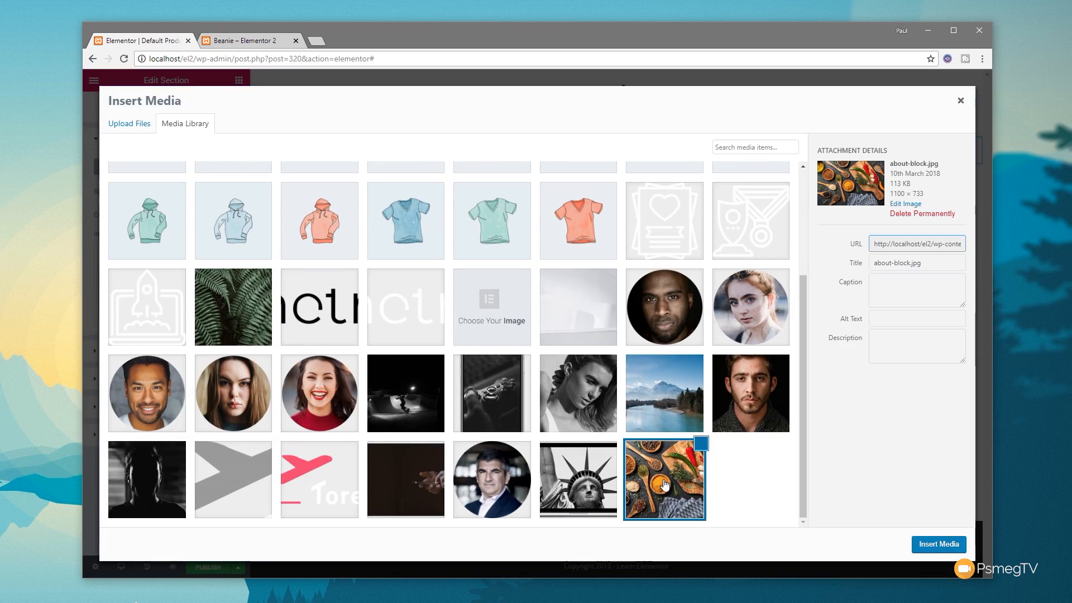
left_click(930, 544)
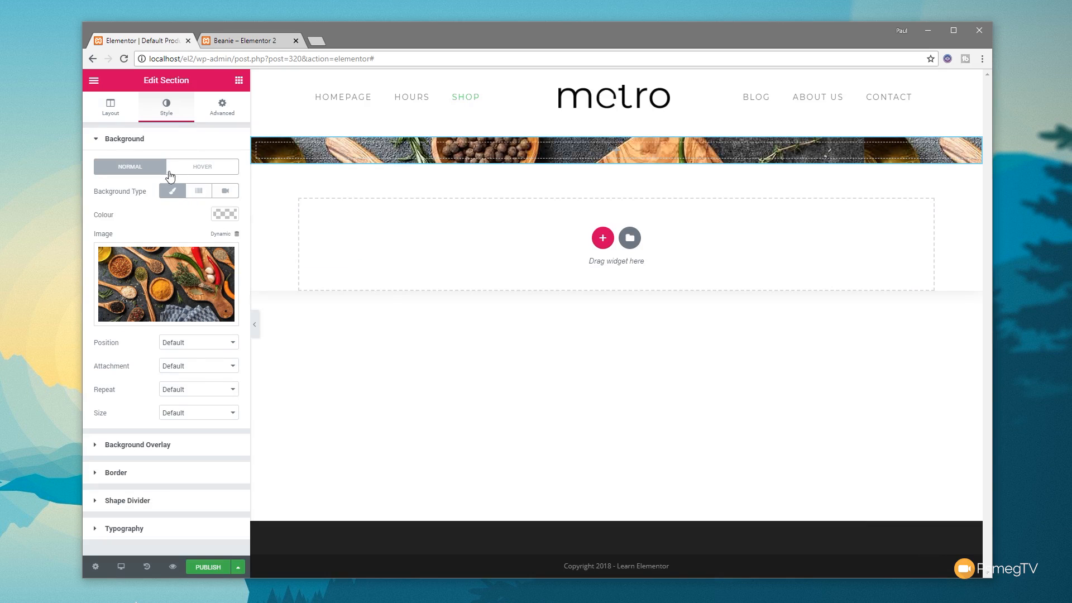
Step: Add a classic background overlay to the banner section in black (#000000)
left_click(154, 447)
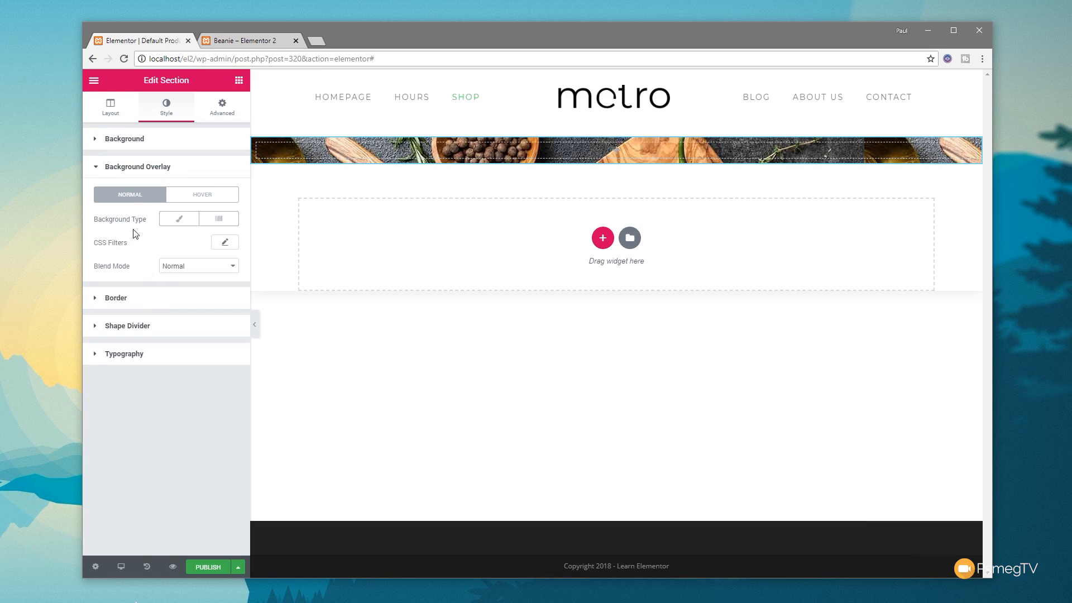
left_click(179, 218)
left_click(225, 242)
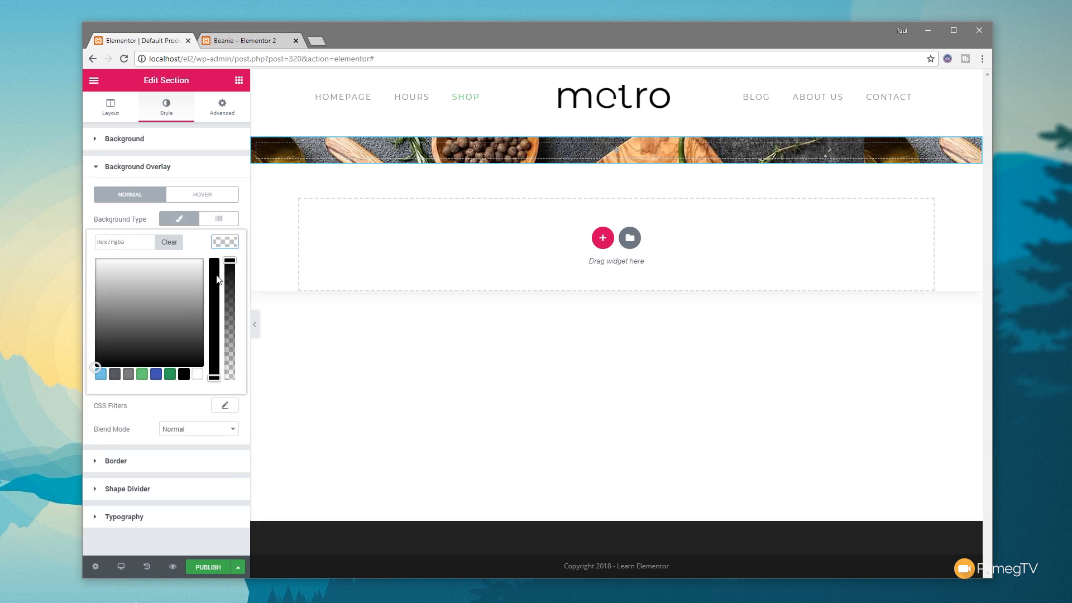
left_click(183, 374)
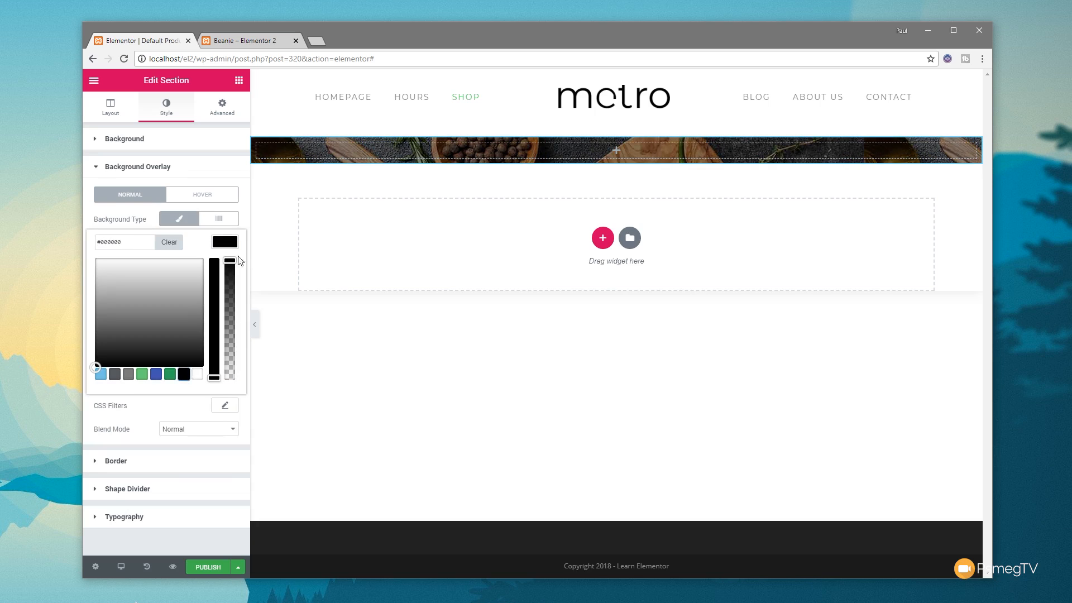
left_click(231, 246)
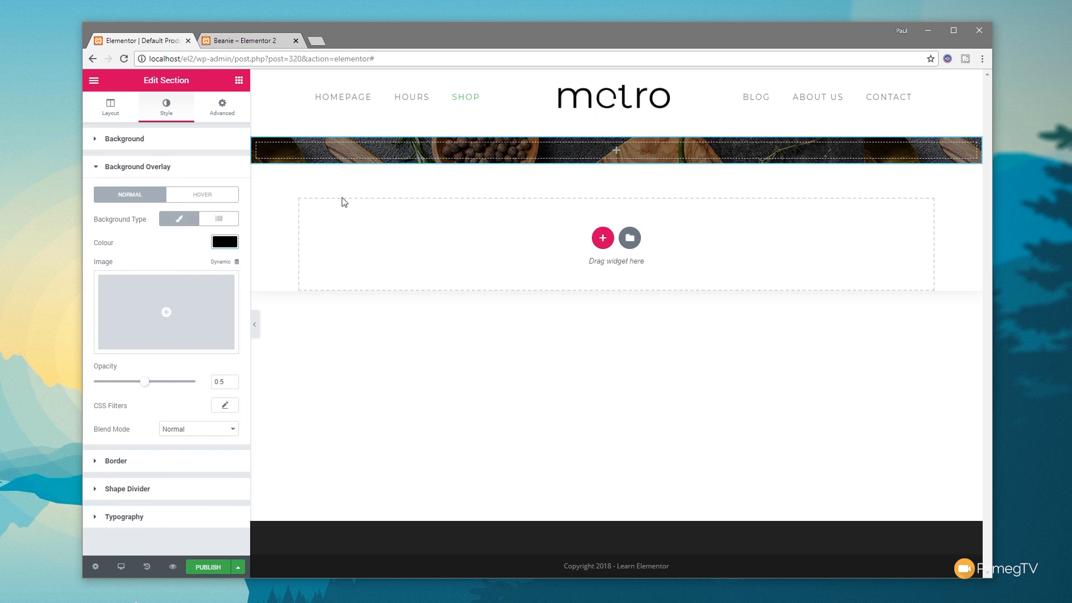
Step: Add a centred heading to the banner section reading "Welcome to our Store" and set its HTML tag to H1
left_click(339, 331)
left_click_drag(210, 442, 640, 152)
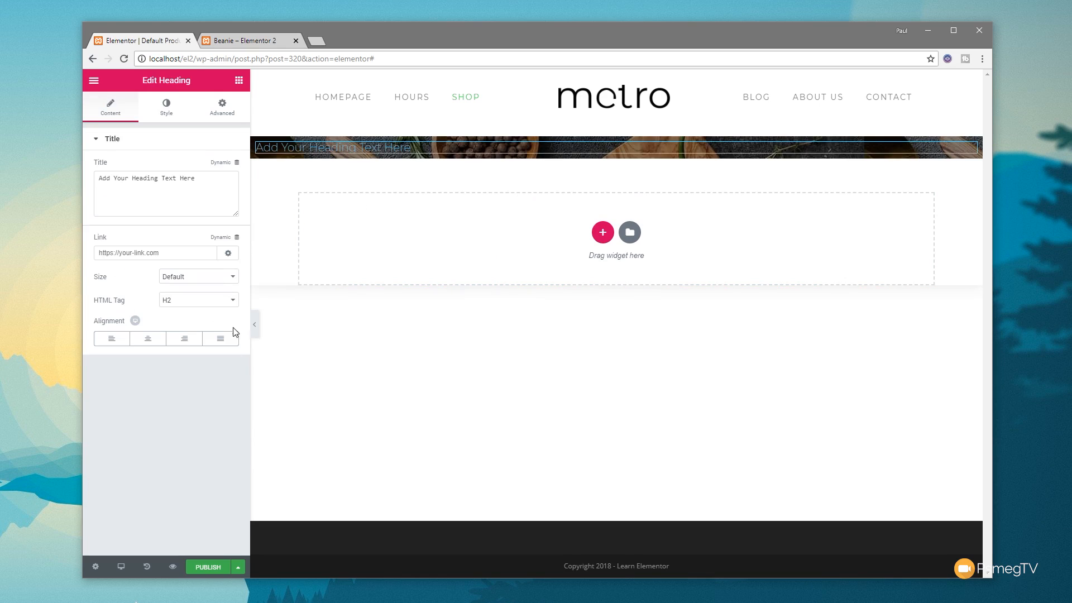
left_click(148, 339)
left_click_drag(195, 179, 86, 186)
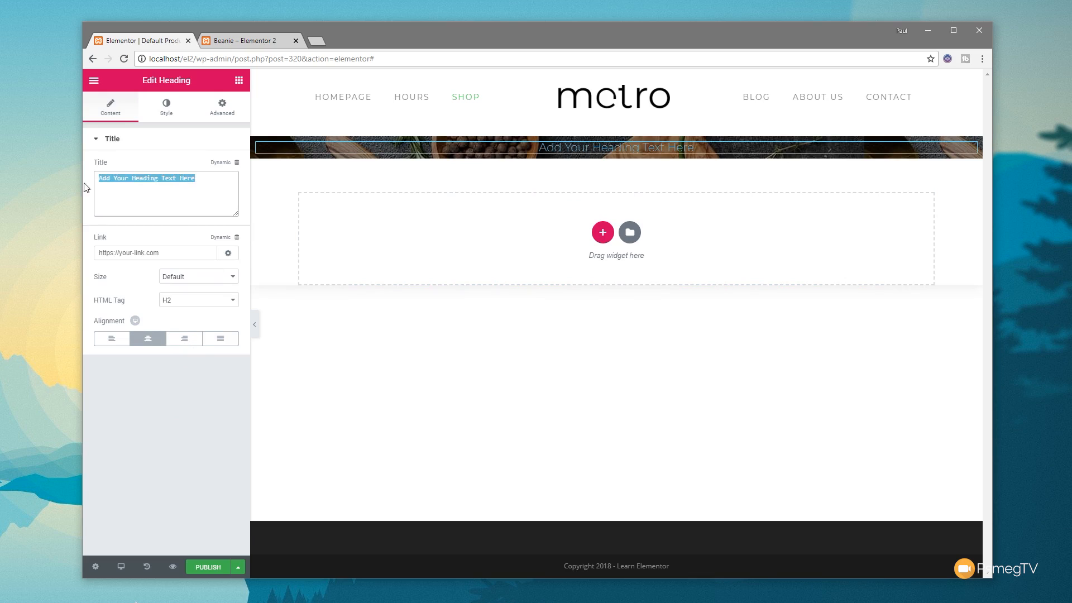
type("Welcome to")
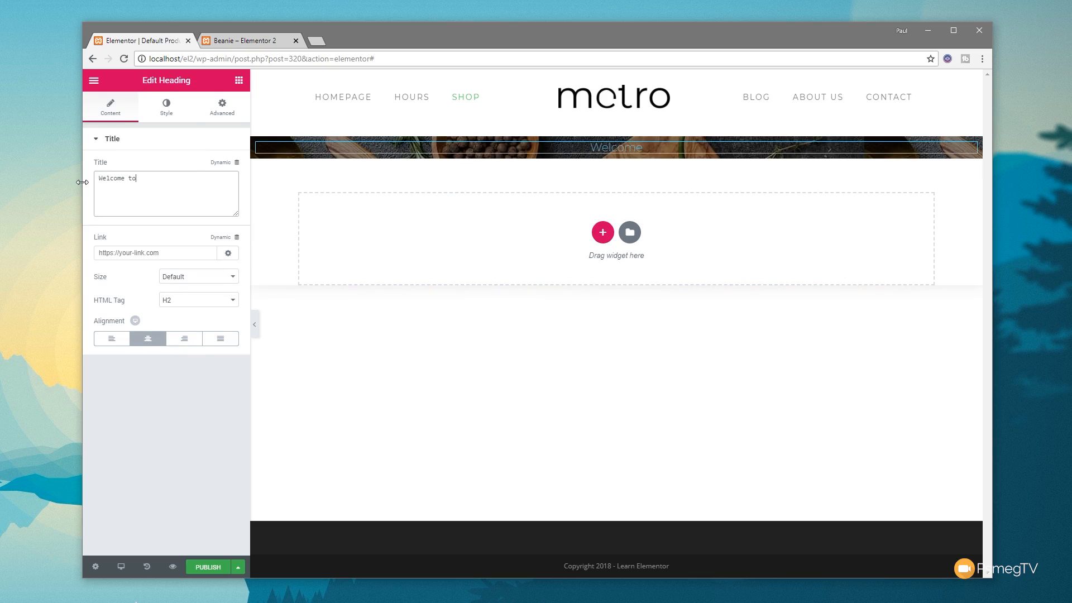
type(" our Store")
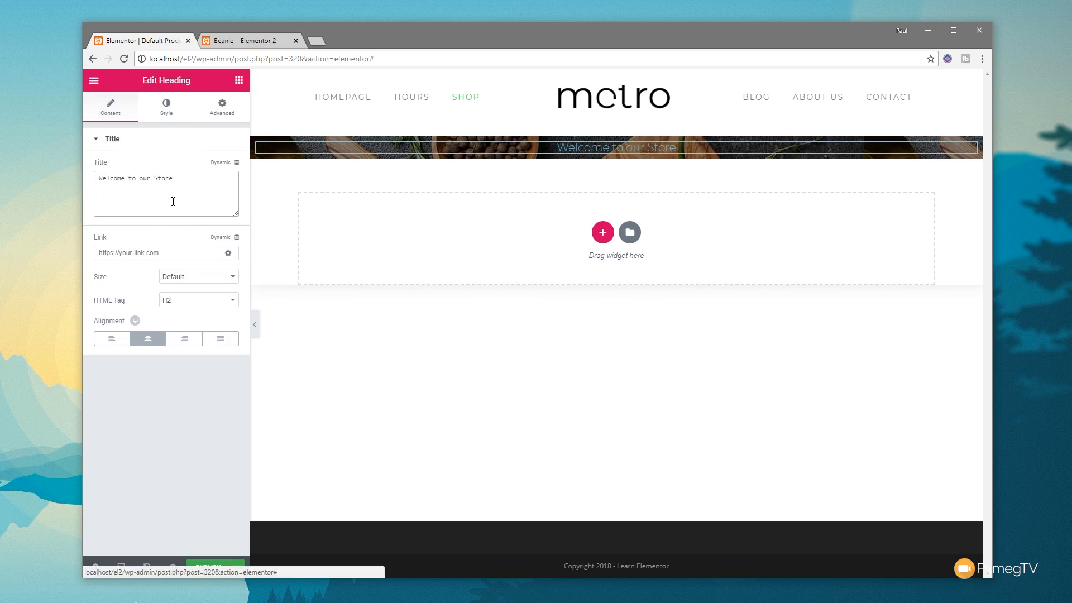
left_click(192, 308)
left_click(195, 313)
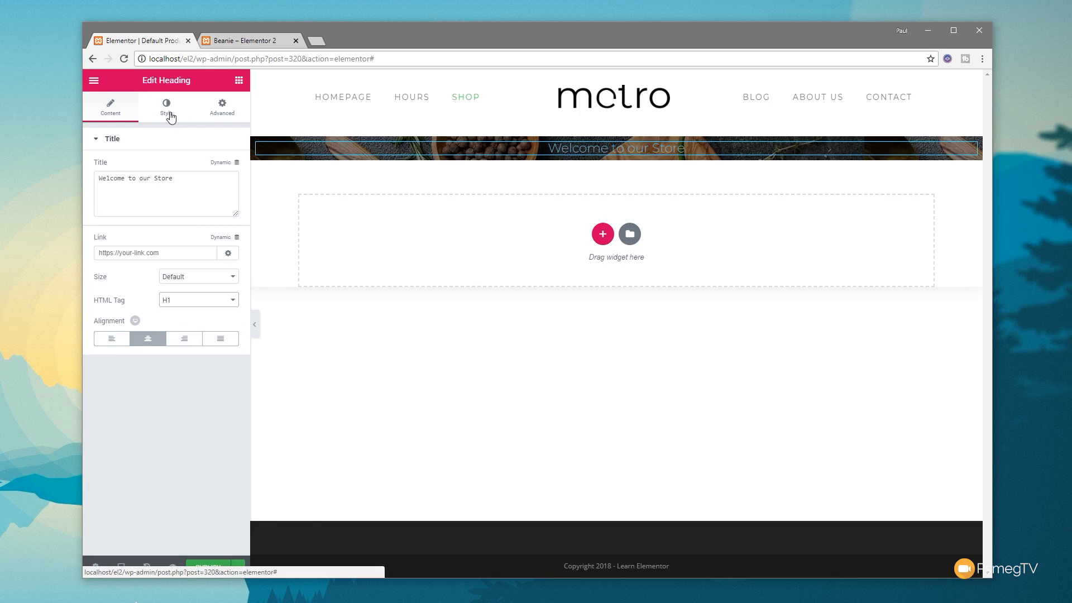
Step: Set the banner heading's text colour to white
left_click(169, 107)
left_click(230, 166)
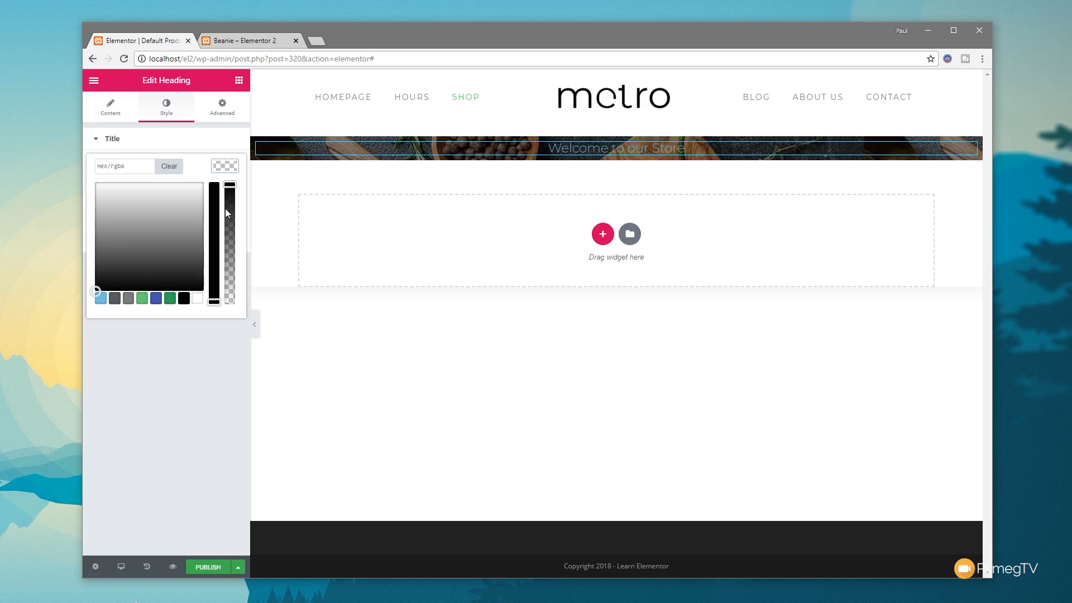
left_click(196, 298)
left_click(226, 166)
Step: Set the banner heading's typography to weight 500 with the Uppercase transform
left_click(227, 190)
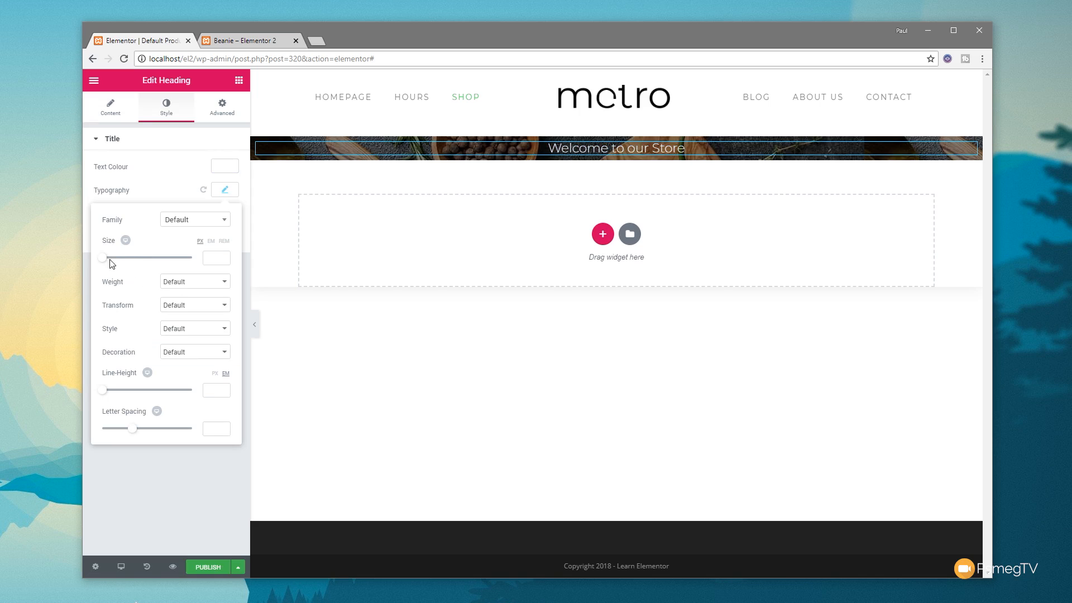
left_click(186, 283)
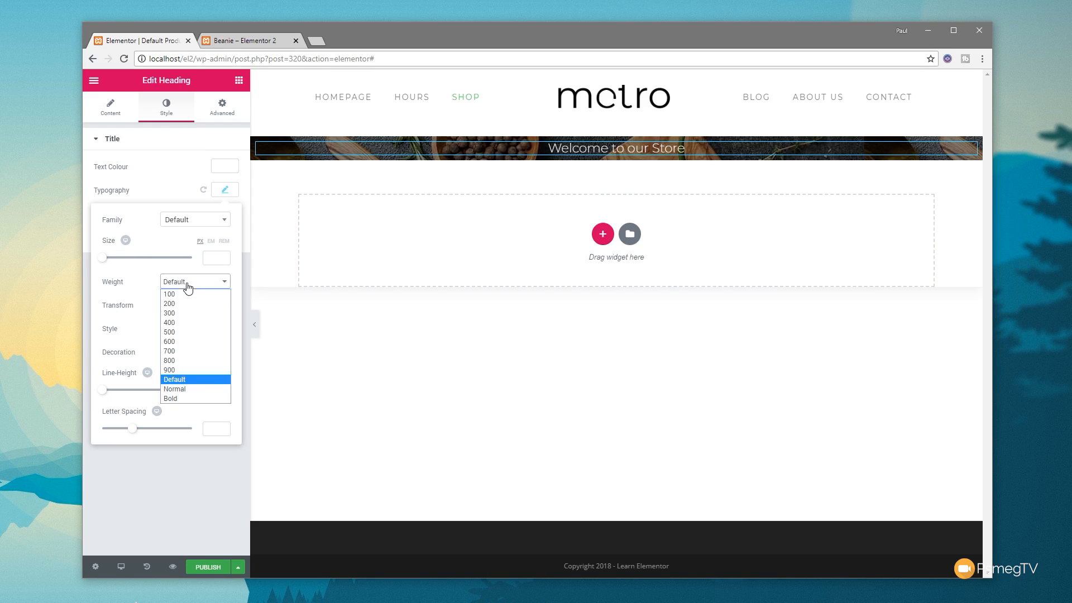
left_click(184, 332)
left_click(212, 305)
left_click(205, 323)
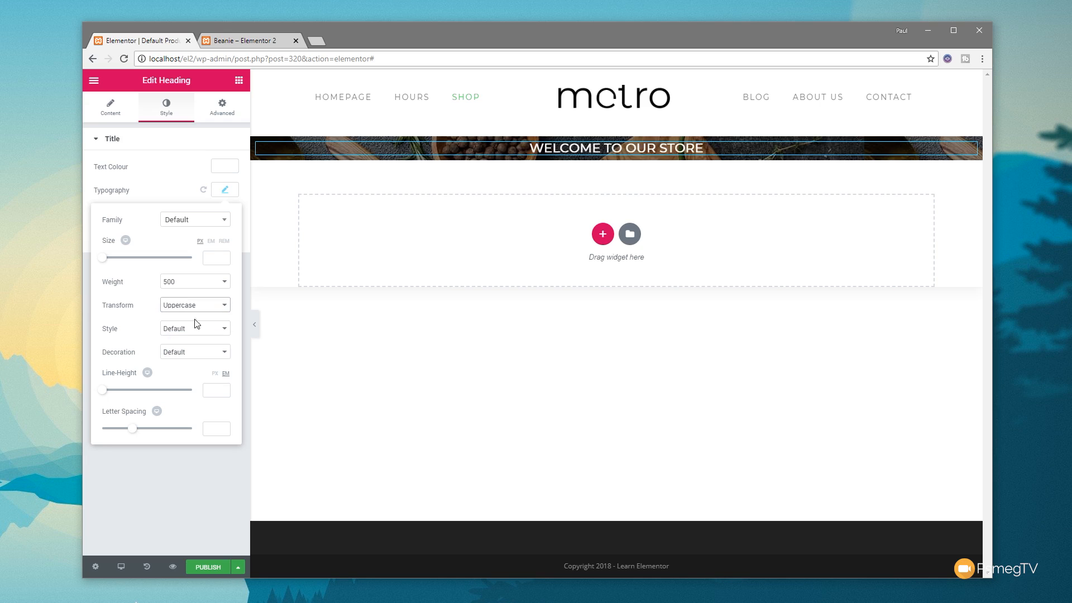
Step: Enlarge the banner heading to 48 px and lighten its font weight to 200
left_click_drag(103, 258, 124, 266)
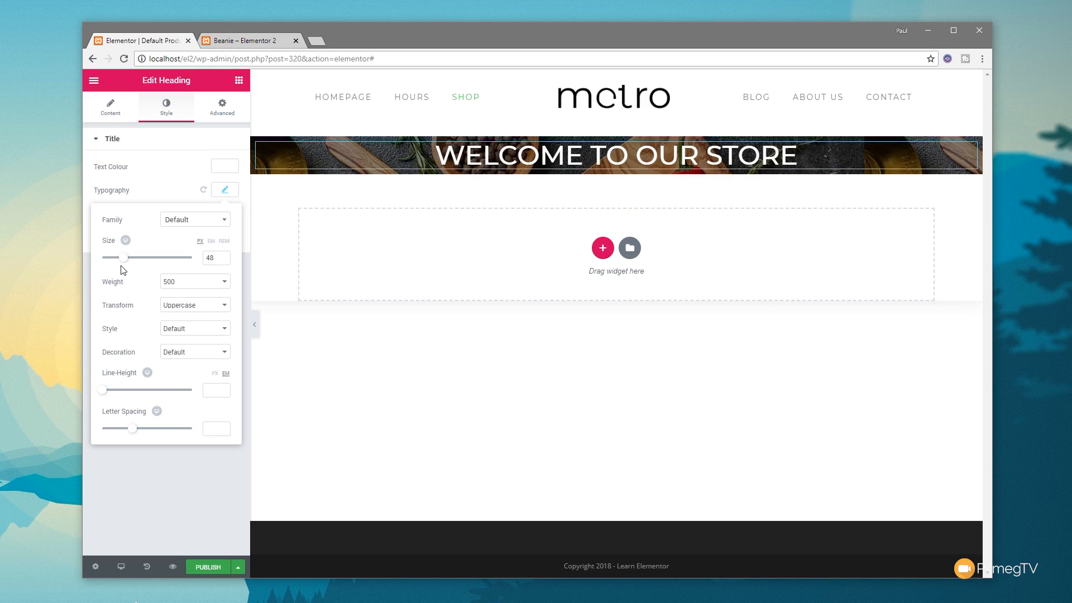
left_click(194, 282)
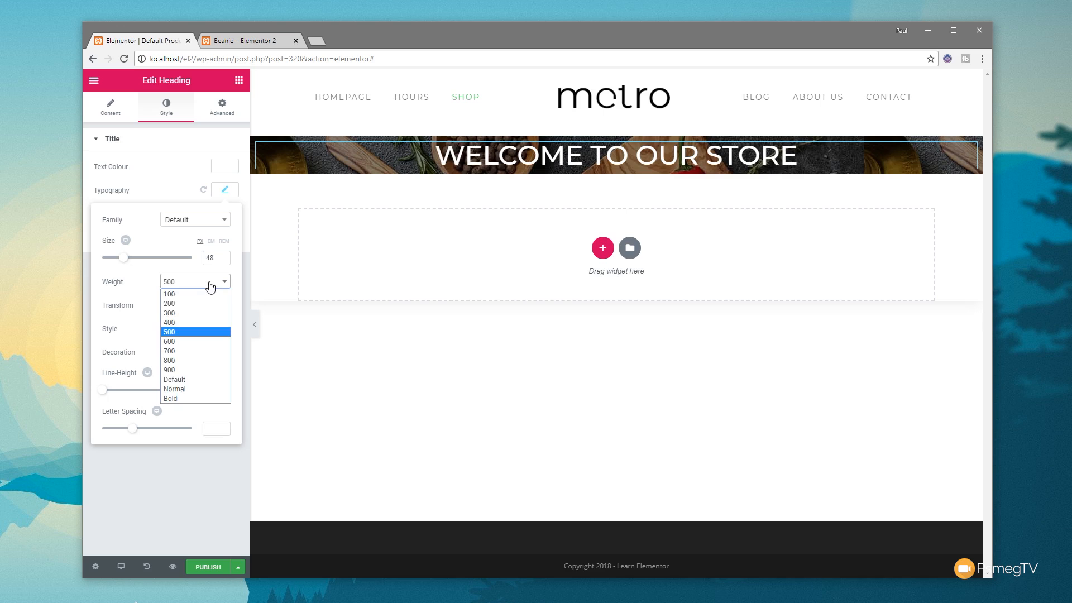
left_click(200, 303)
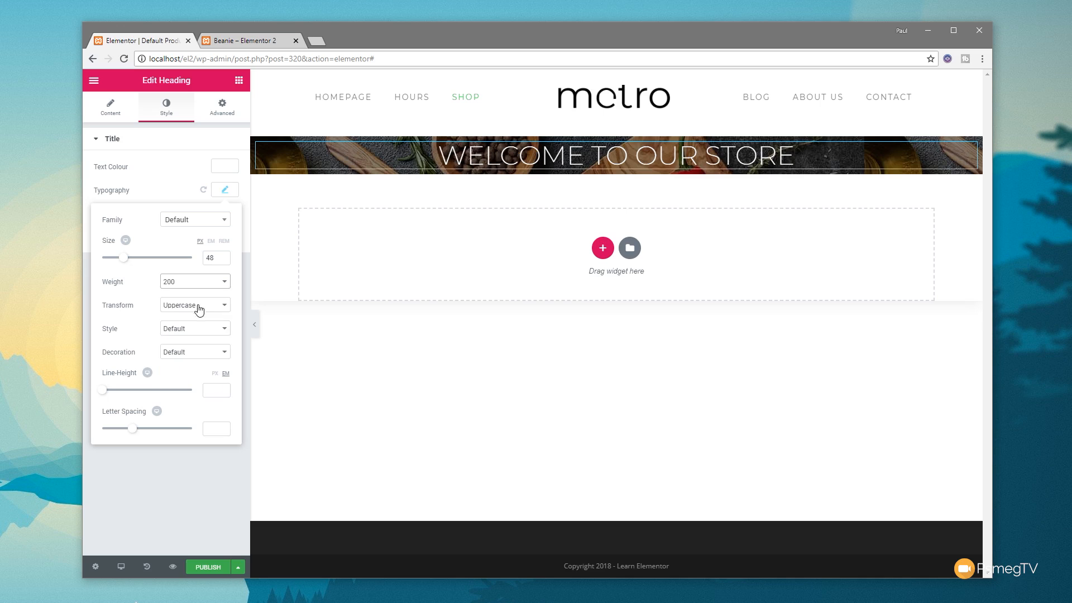
left_click(158, 499)
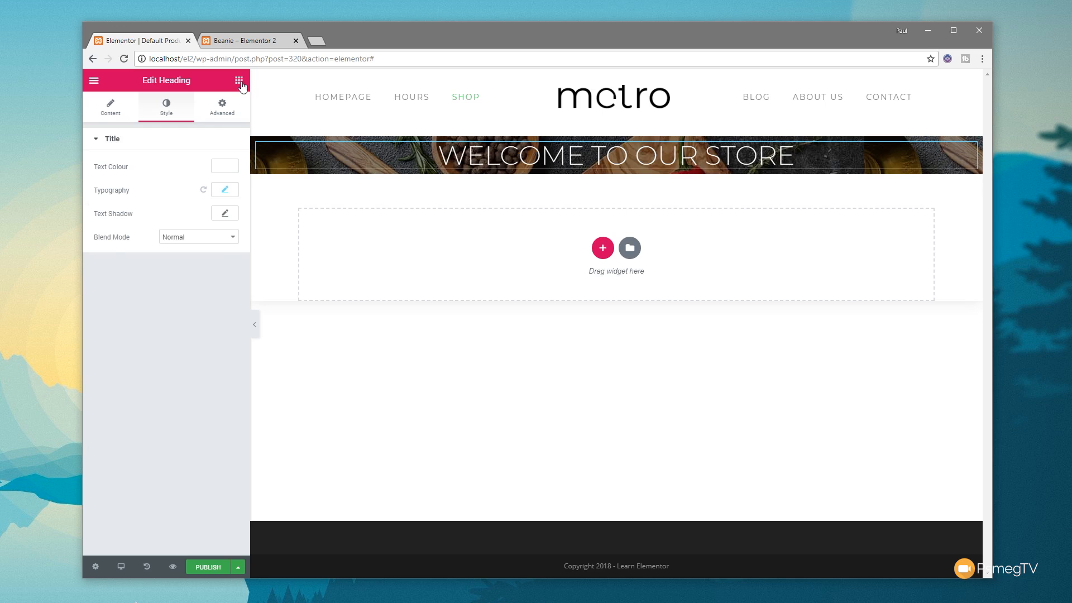
Step: Unlink the banner heading's padding and set it to 100 px at the top and bottom
left_click(239, 82)
left_click(637, 161)
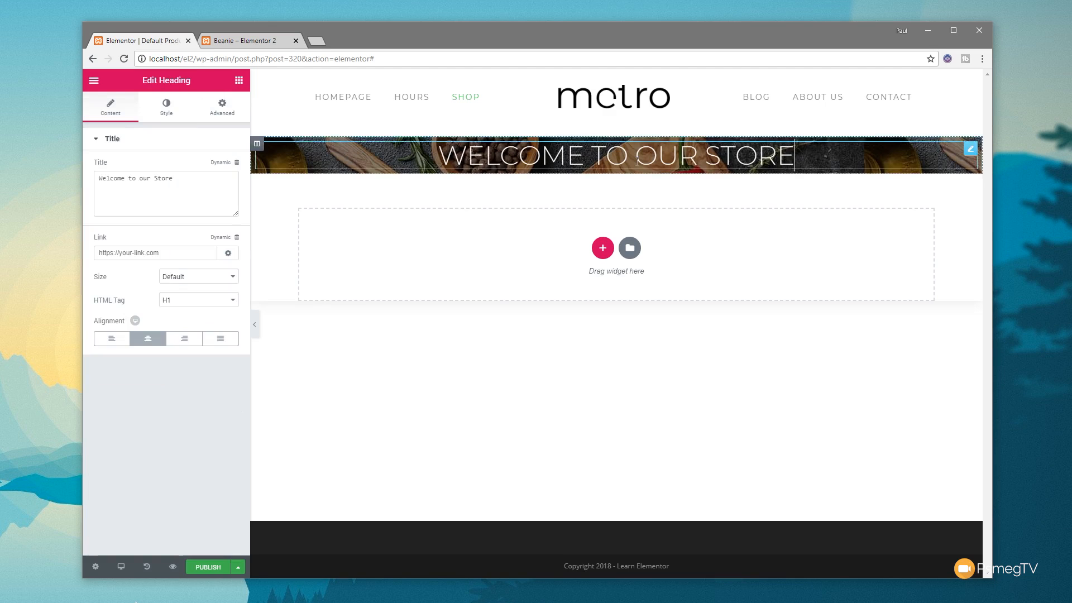
left_click(223, 107)
left_click(220, 231)
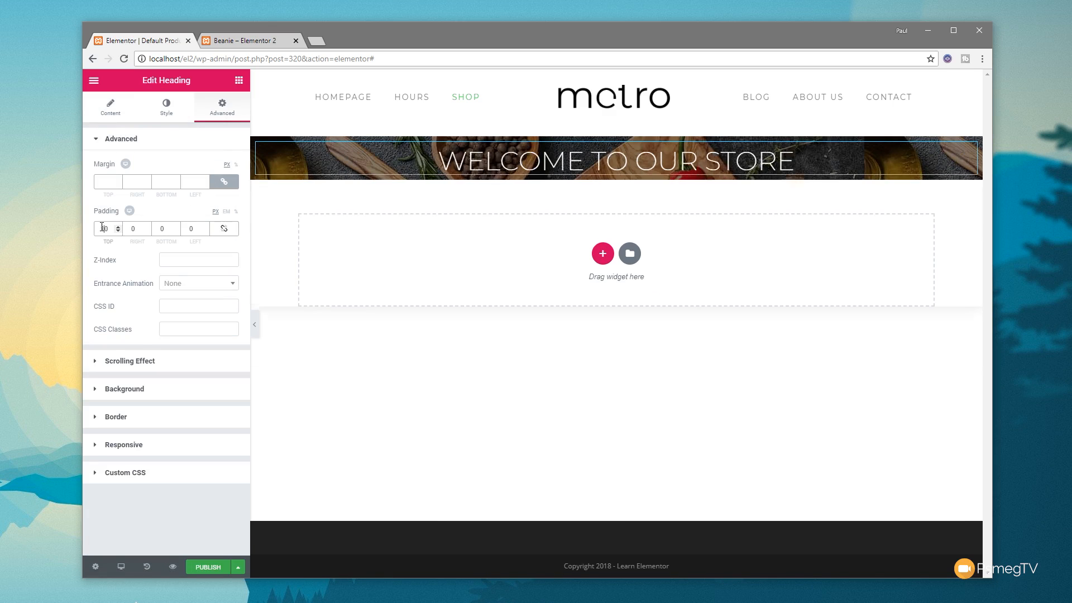
type("100")
key("Delete")
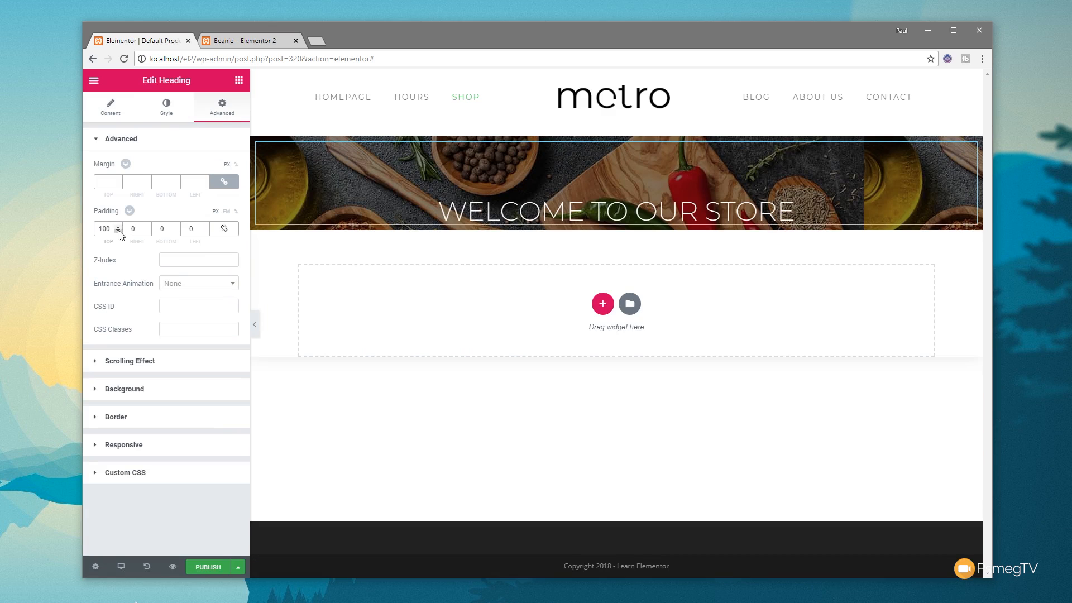
left_click(161, 230)
type("100")
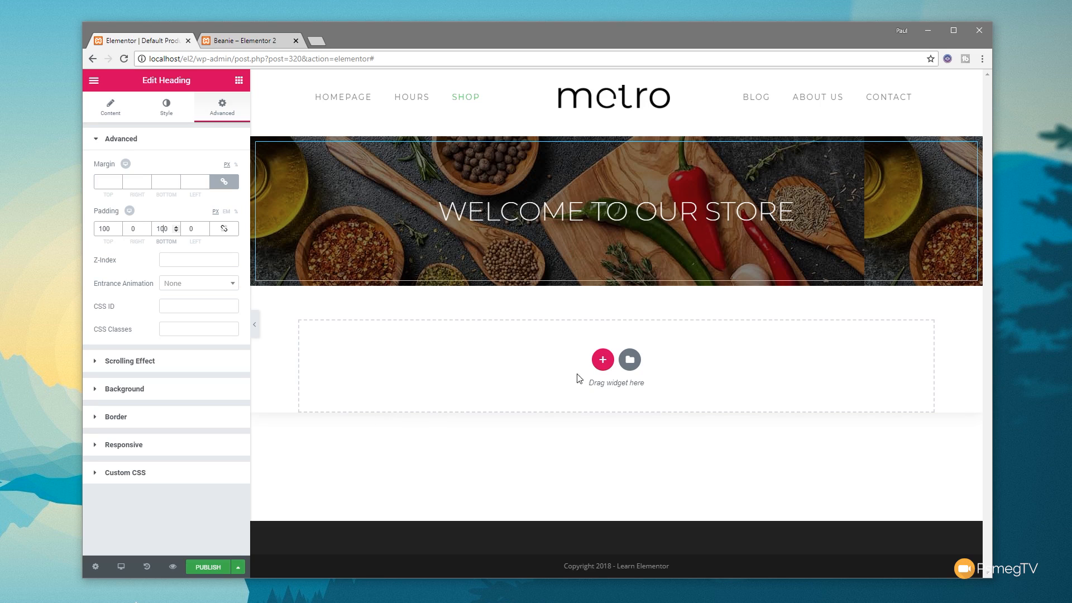
Step: Add a single-column section below the banner and place the Archive Products widget in it
left_click(603, 360)
left_click(350, 385)
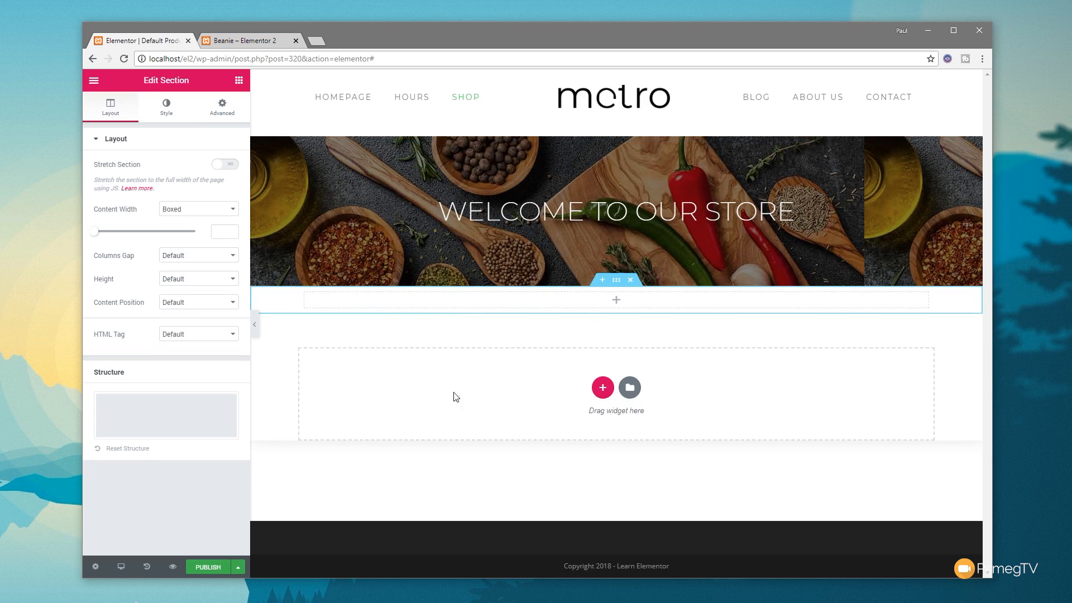
left_click(239, 80)
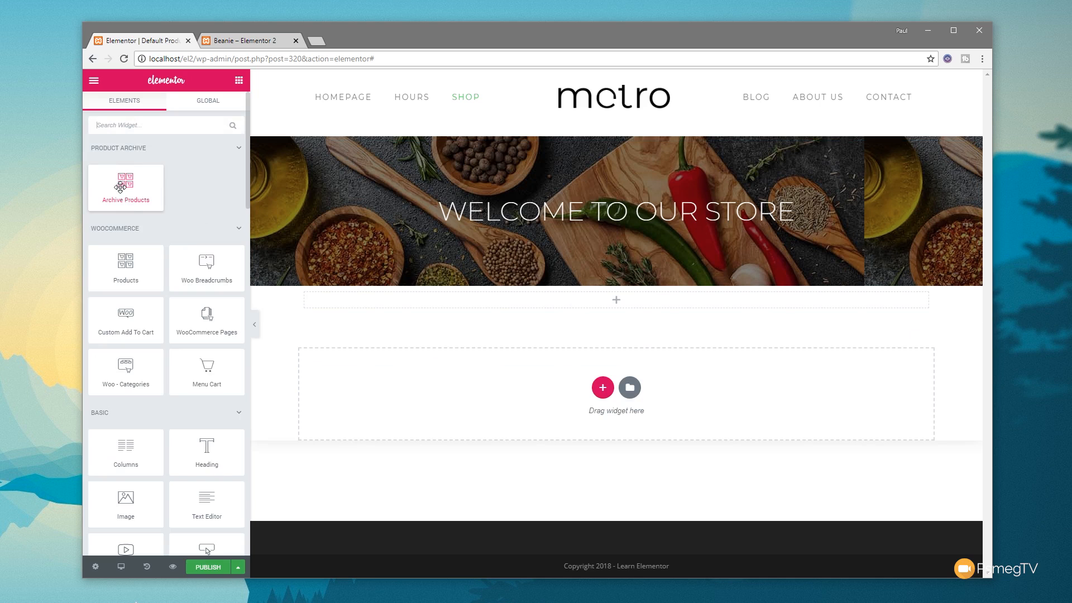
left_click_drag(120, 187, 480, 301)
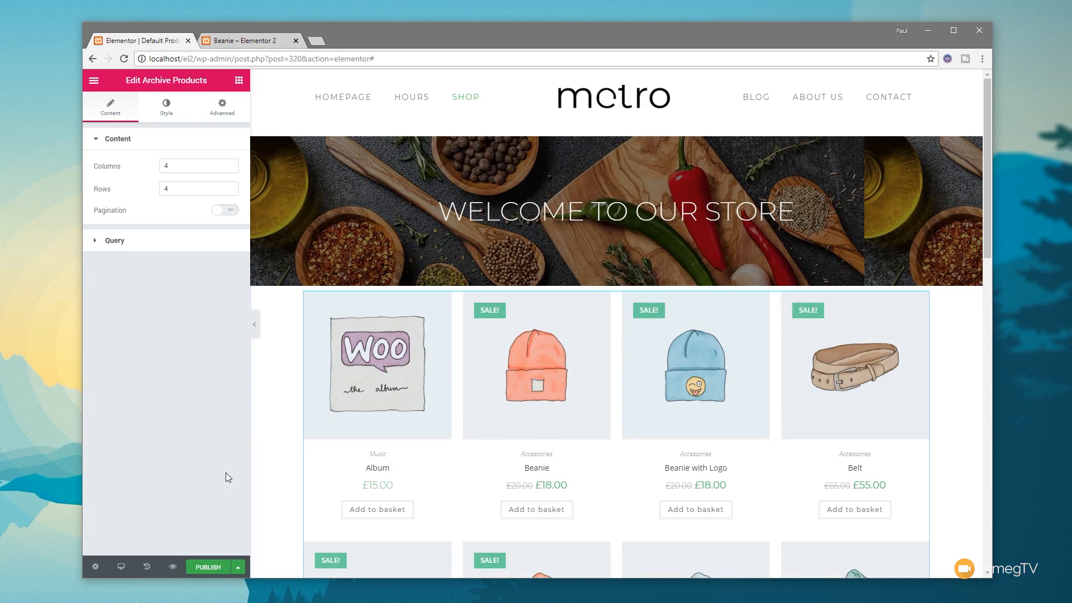
Step: Unlink the product section's padding and set it to 50 px at the top and bottom
left_click(617, 280)
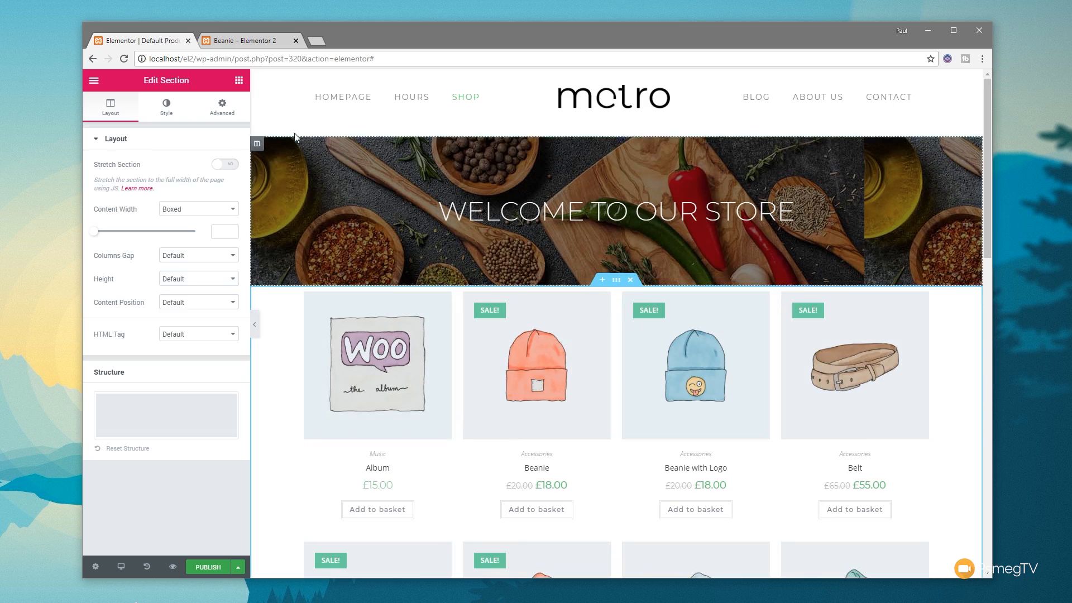
left_click(224, 113)
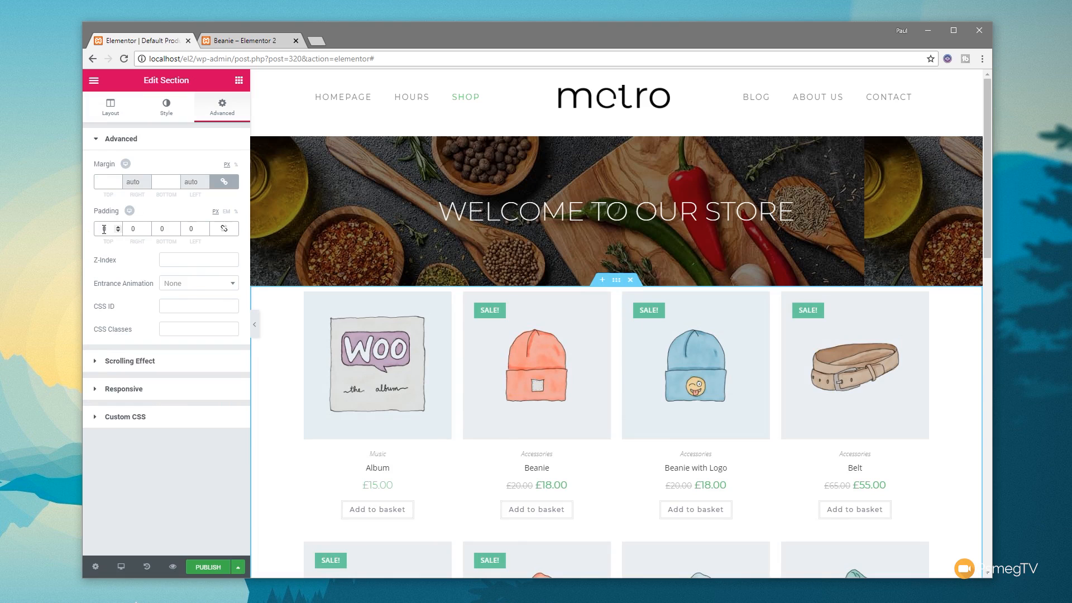
left_click(164, 228)
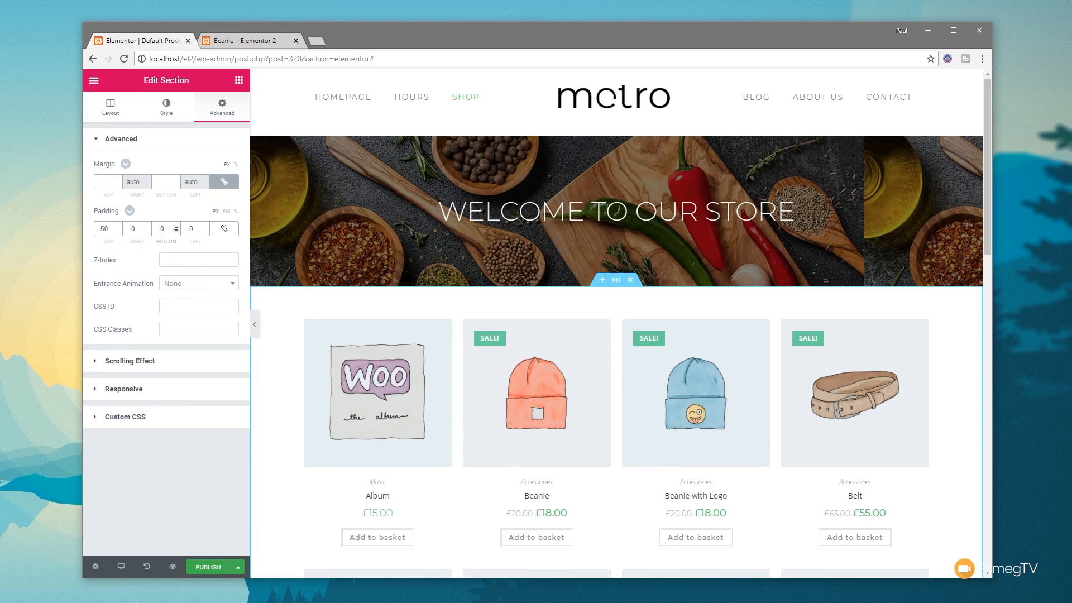
type("50")
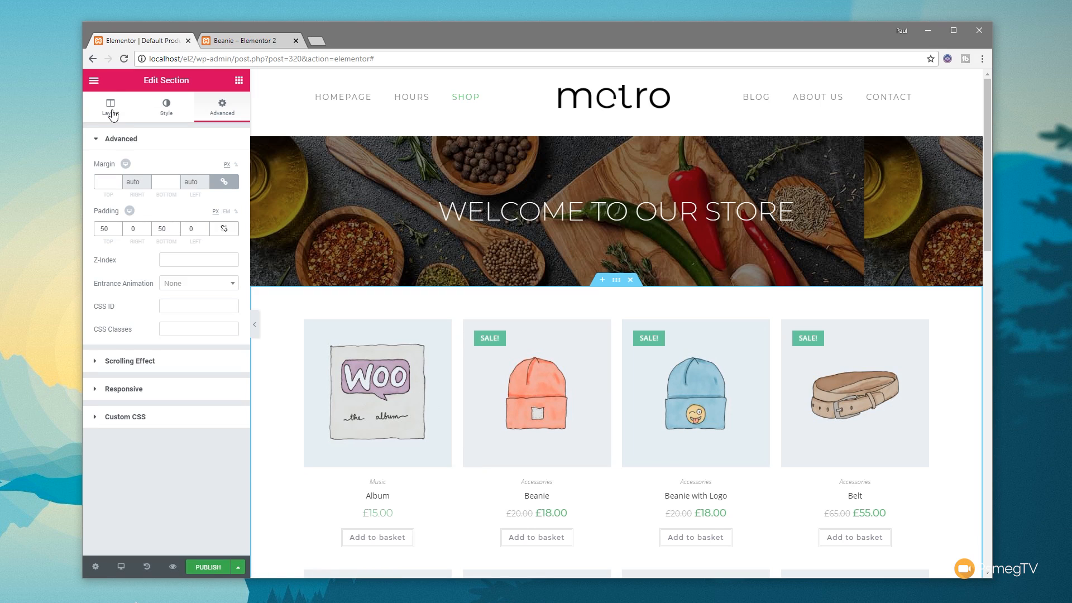
left_click(112, 112)
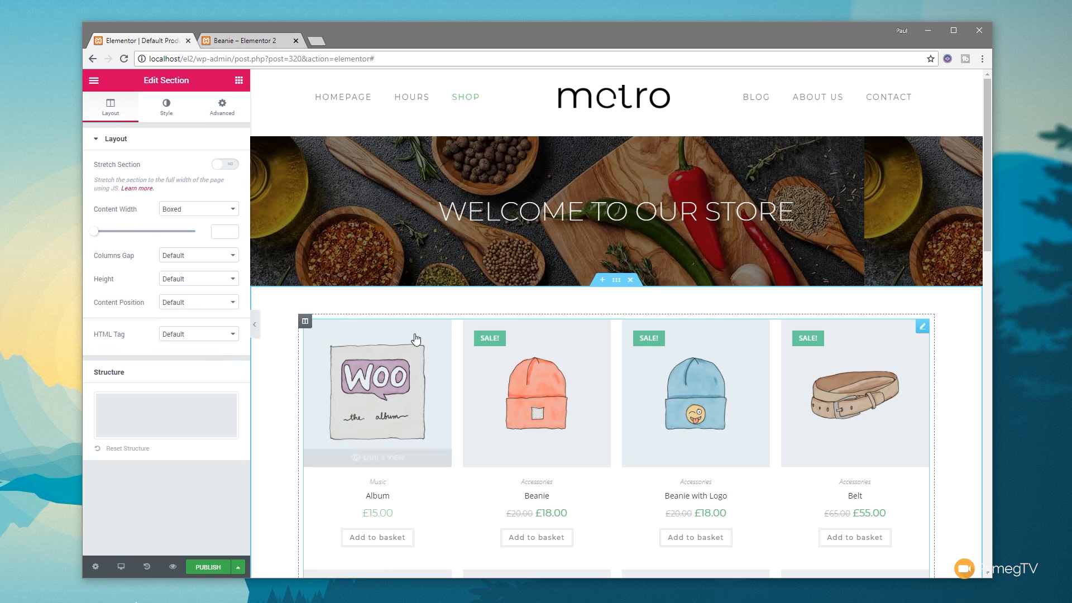
Step: Set the Archive Products grid to 5 columns after trying 3, and turn on pagination
left_click(922, 326)
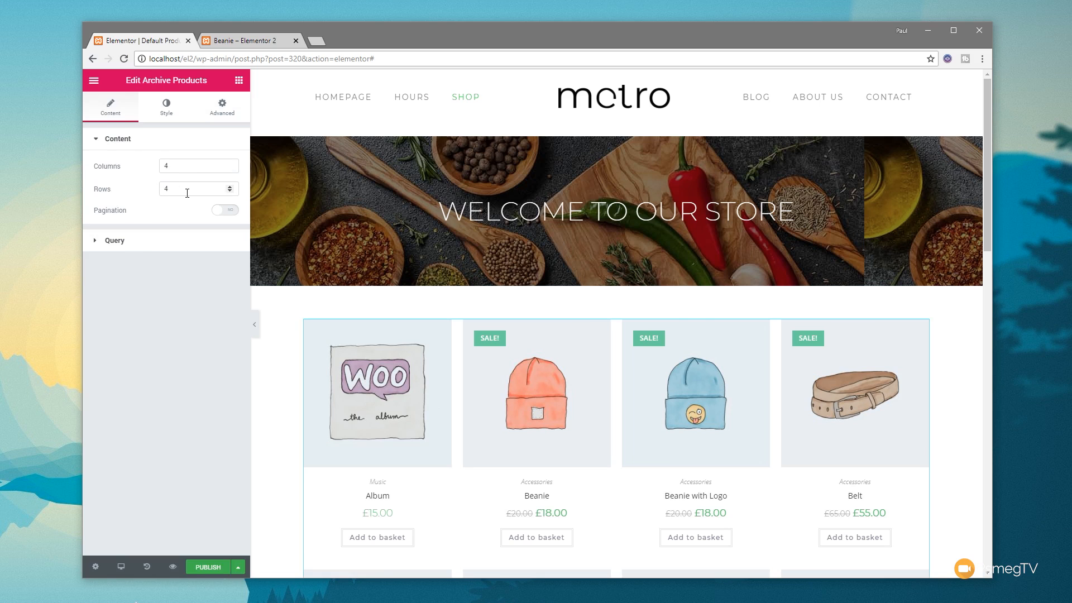
left_click_drag(186, 166, 149, 171)
type("3")
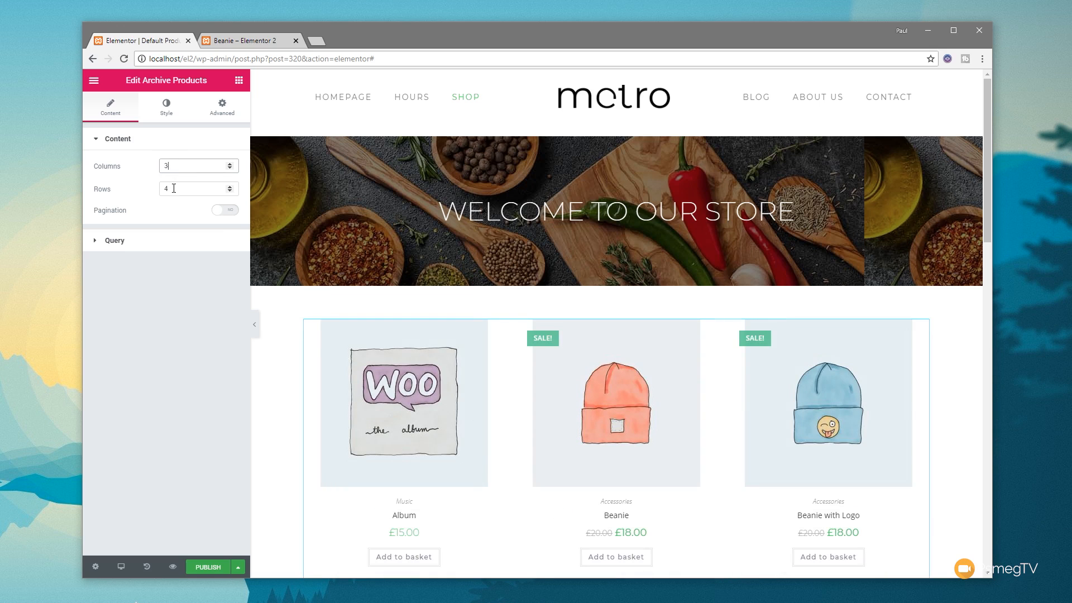
left_click_drag(175, 166, 151, 170)
type("5")
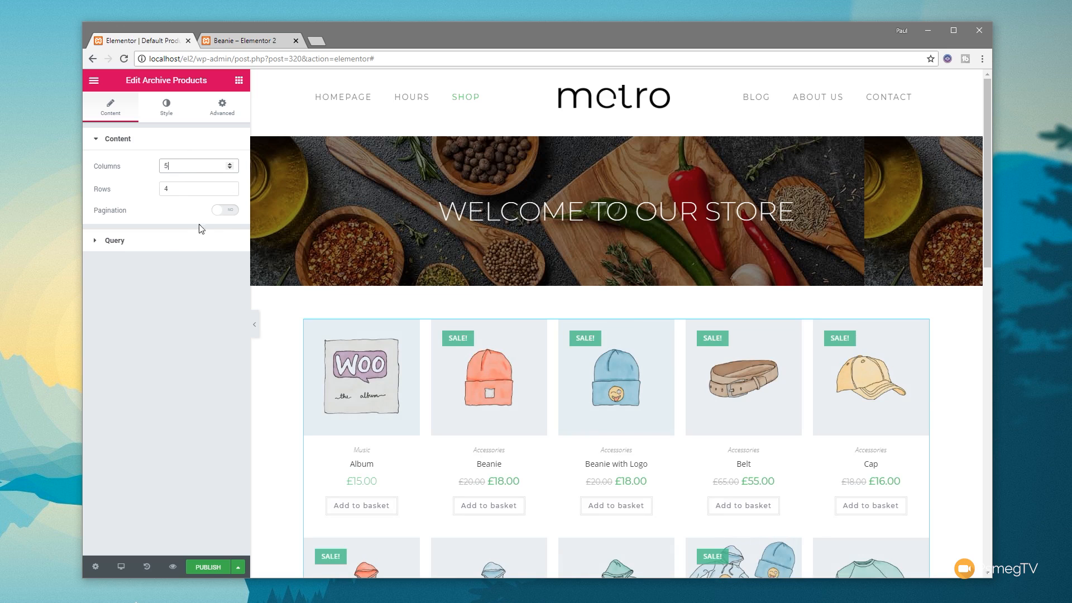
left_click(229, 210)
scroll(503, 447, "down", 3)
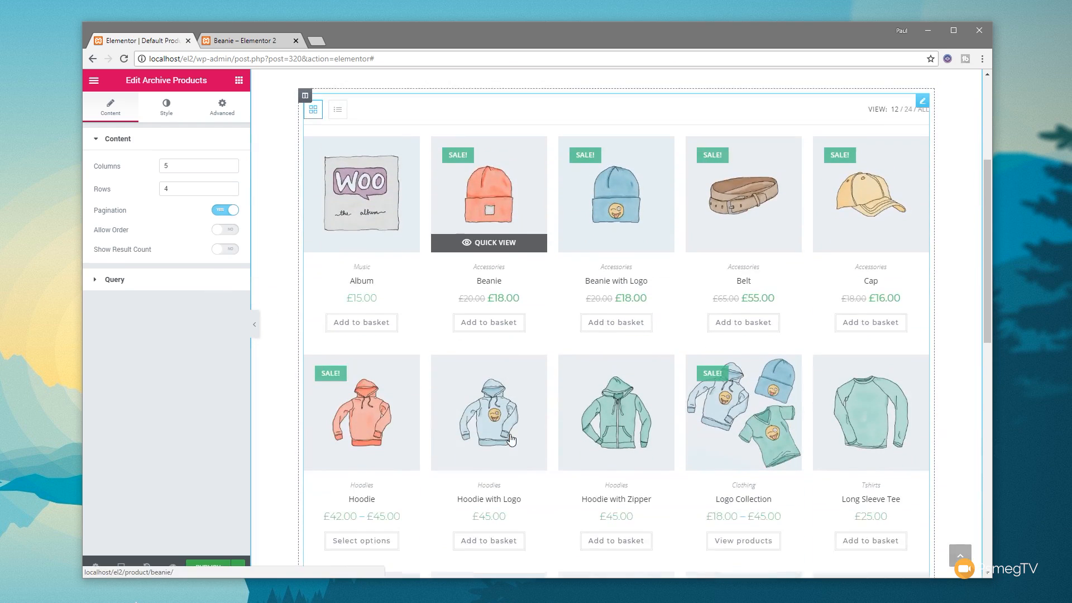
Step: Set the Archive Products grid to 2 rows so the products split across pages
scroll(509, 438, "down", 8)
scroll(780, 480, "down", 3)
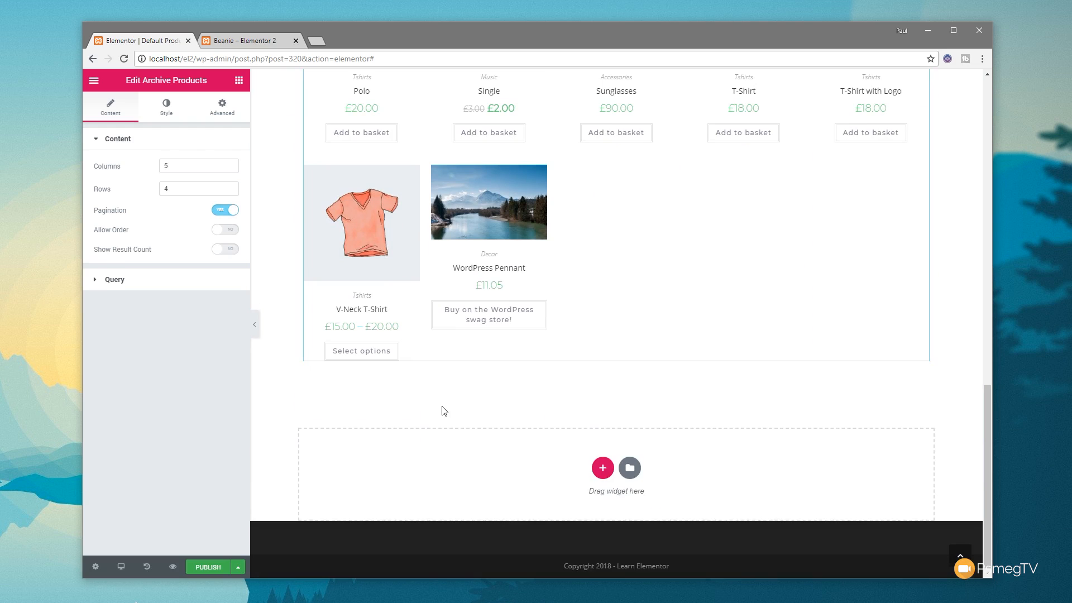
scroll(444, 411, "up", 3)
double_click(181, 189)
type("2")
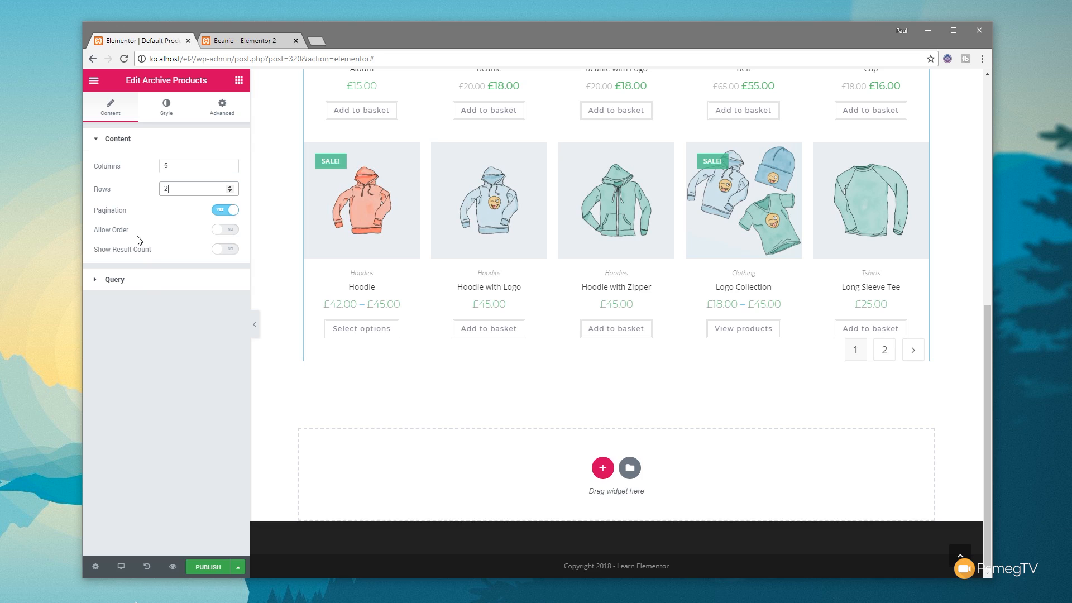
scroll(371, 354, "up", 8)
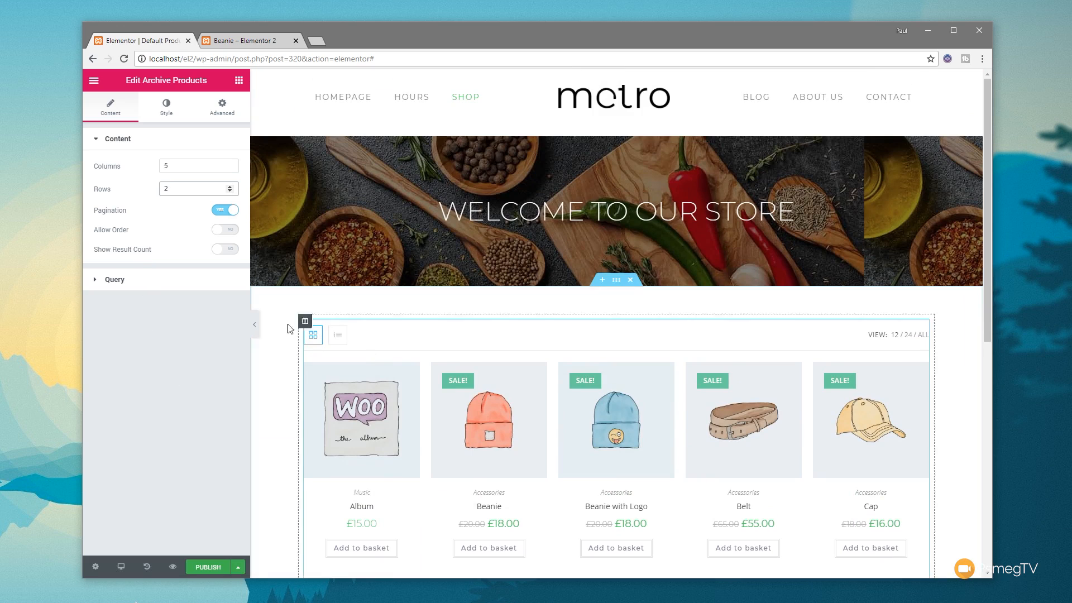
Step: Examine the product query's Source choices and its Exclude options
left_click(118, 280)
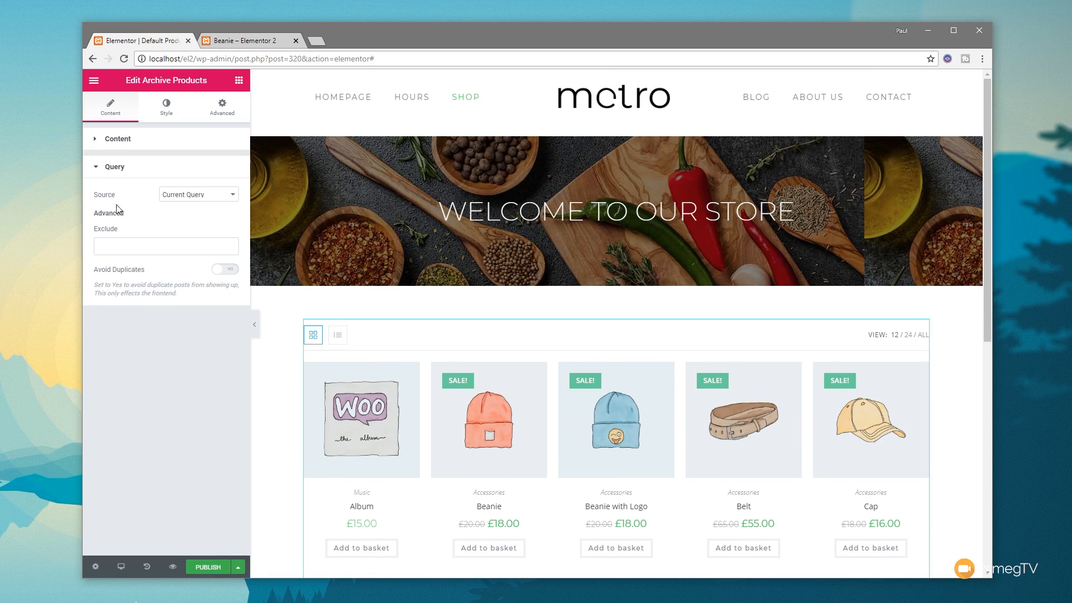
left_click(217, 199)
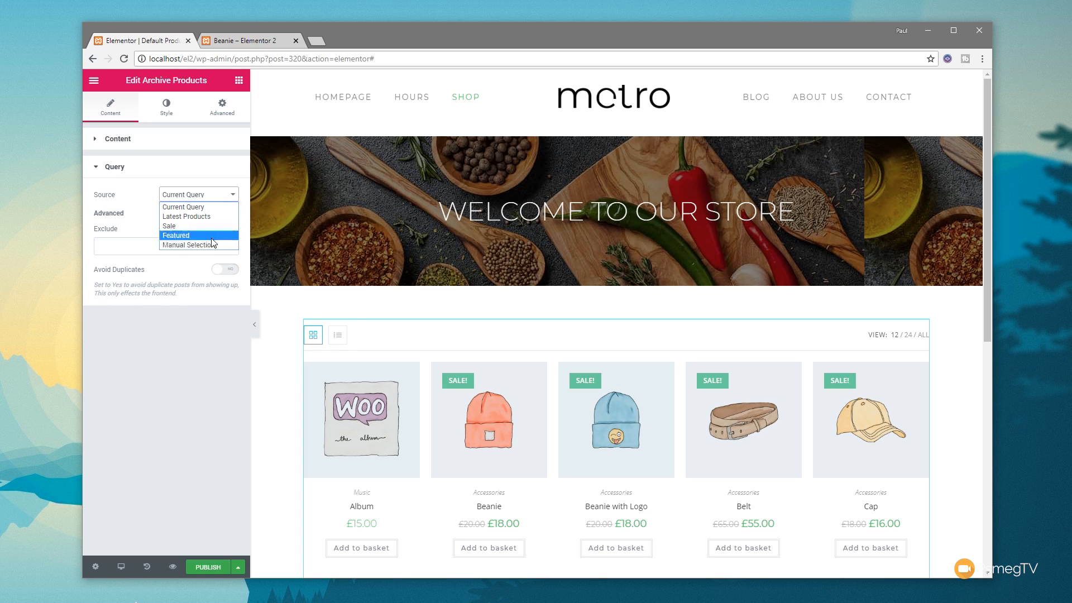
left_click(155, 382)
left_click(125, 242)
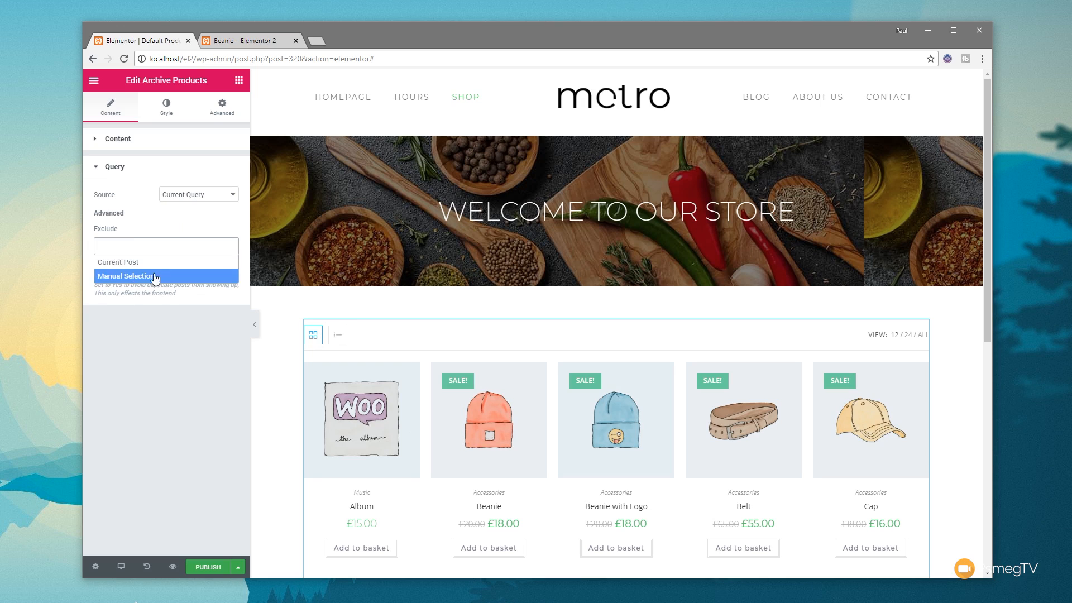
left_click(162, 328)
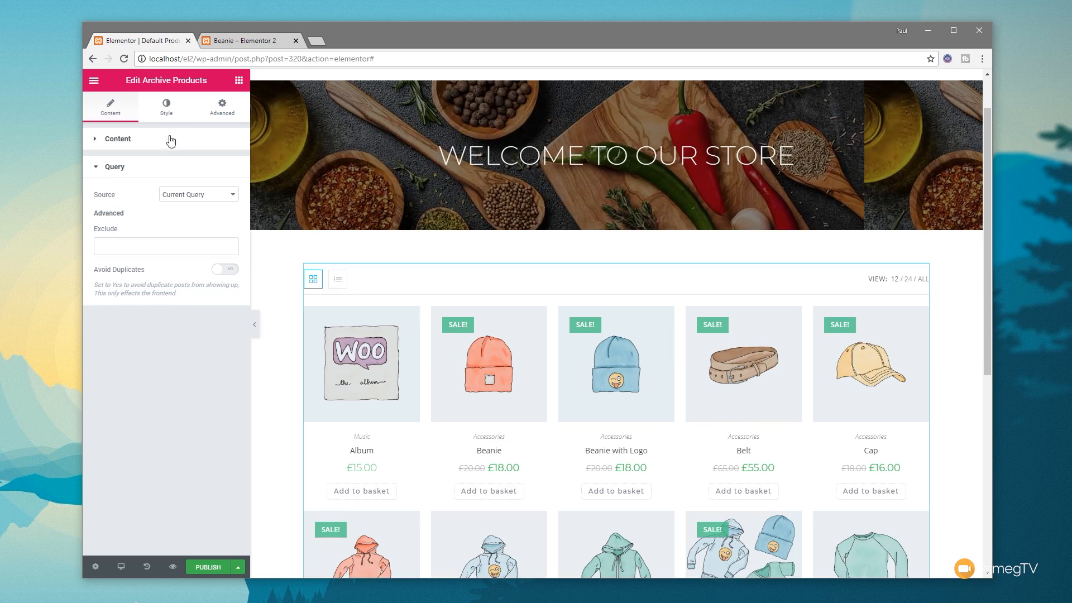
Step: Reduce the gap between the product columns to 6
left_click(167, 111)
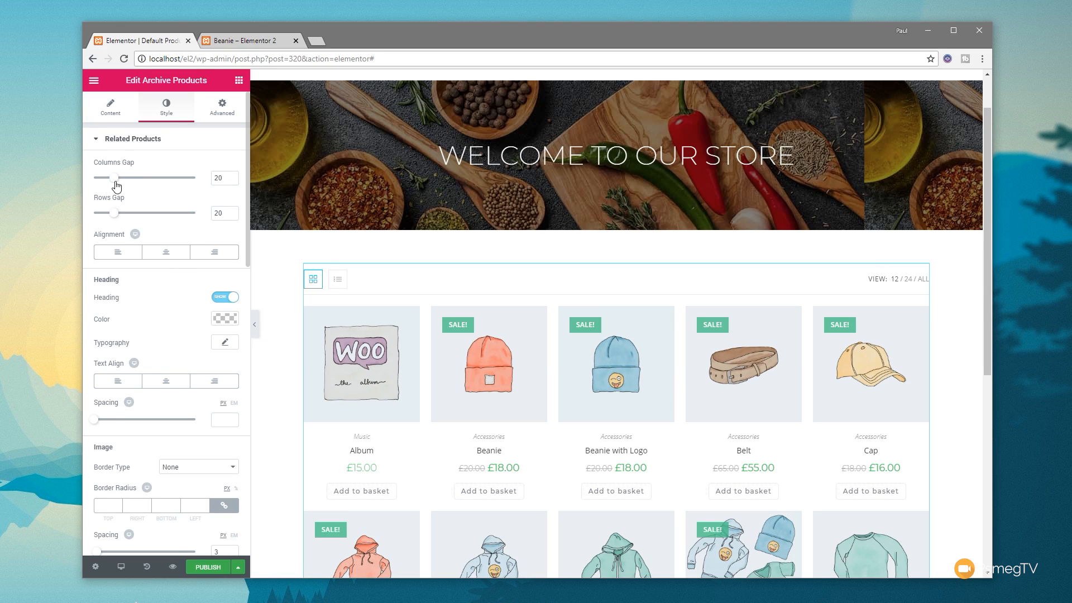
left_click_drag(114, 183, 100, 185)
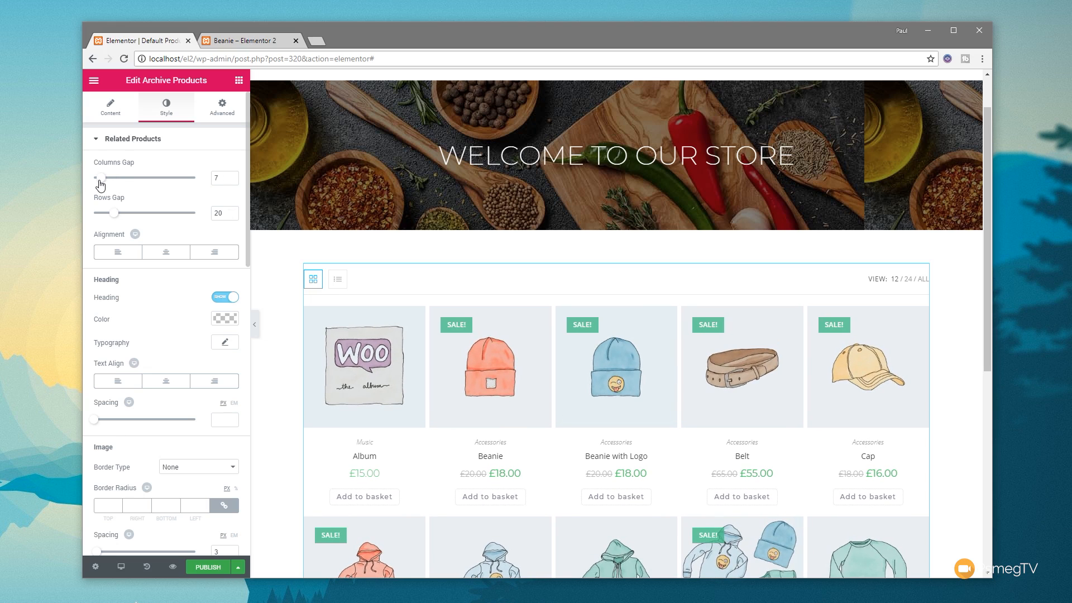
left_click_drag(100, 186, 99, 186)
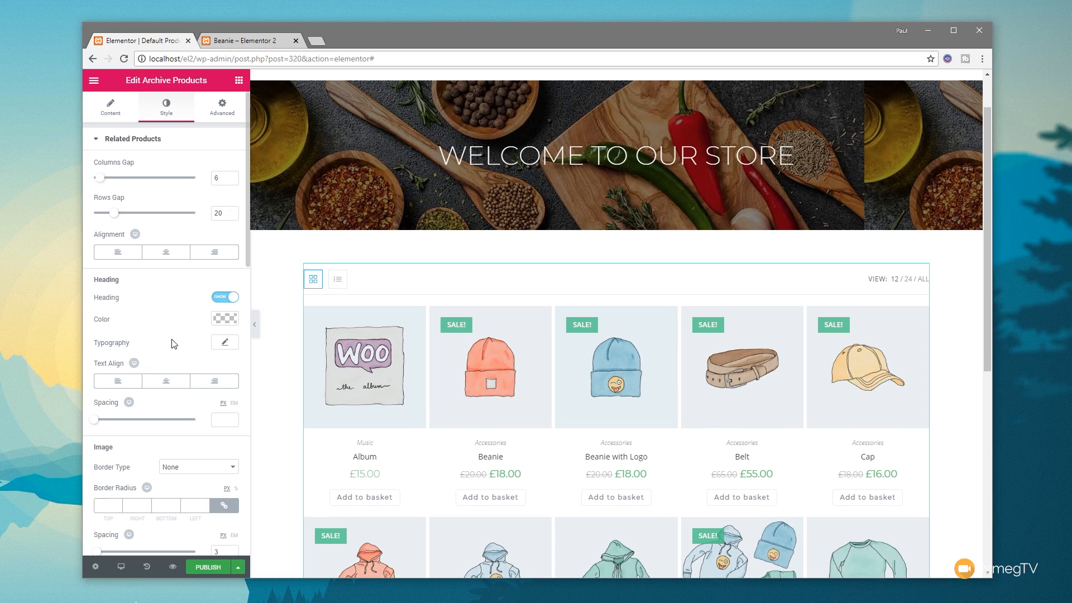
Step: Review the grid's style options for heading, image, title, rating, price, old price and button
scroll(175, 344, "down", 3)
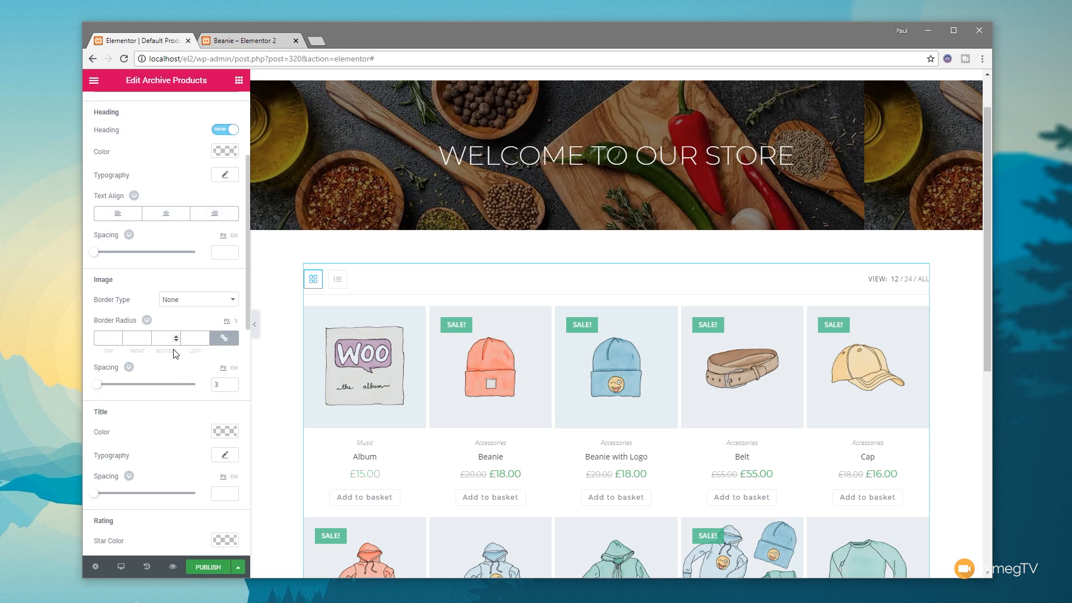
scroll(180, 377, "down", 2)
scroll(179, 378, "down", 1)
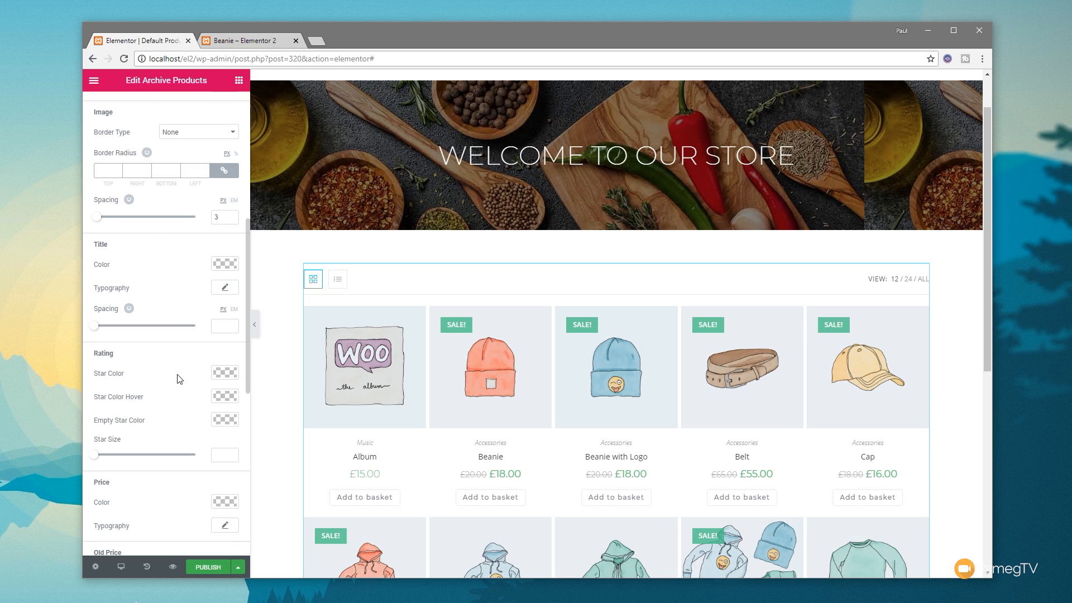
scroll(179, 379, "down", 3)
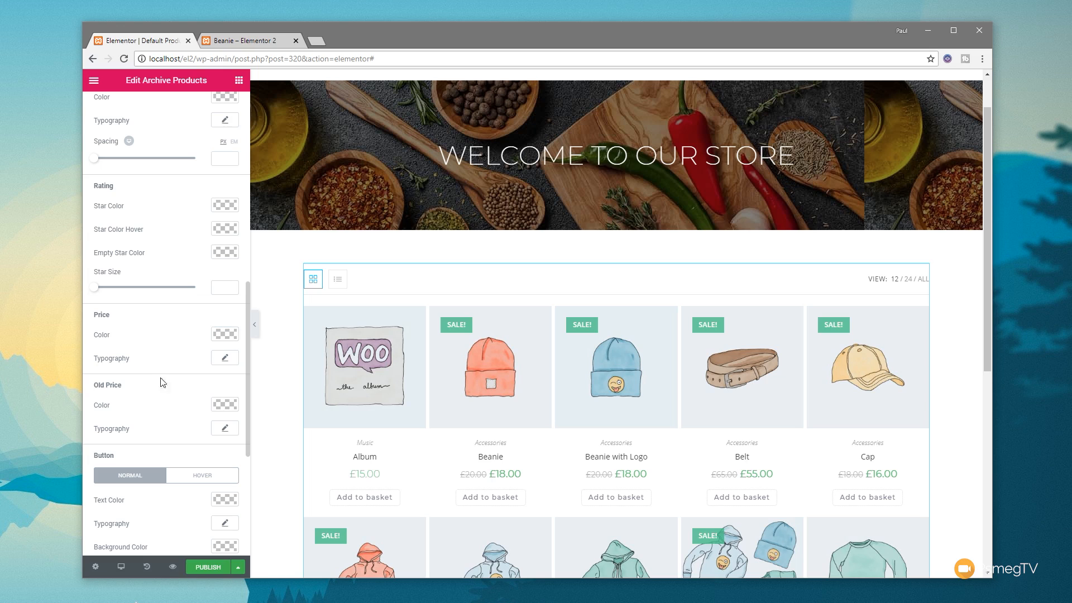
scroll(140, 415, "down", 3)
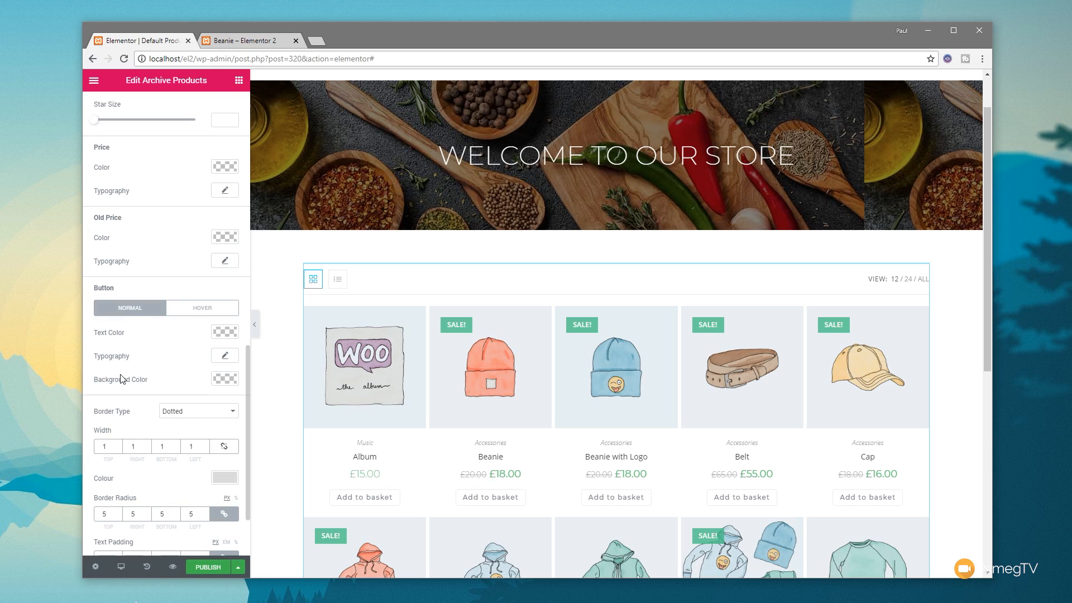
scroll(129, 361, "down", 1)
scroll(130, 360, "down", 1)
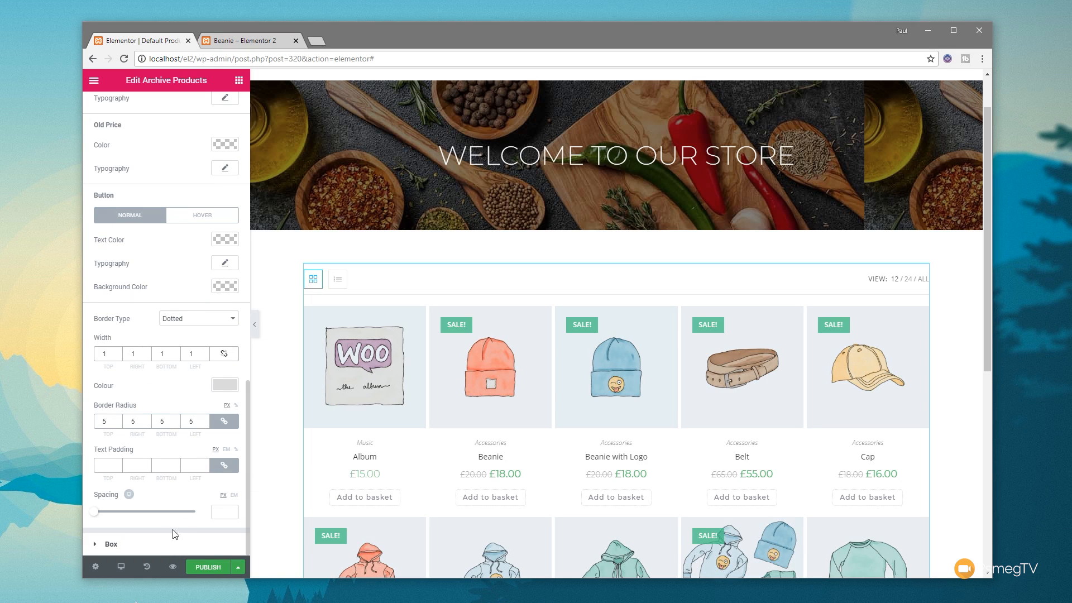
Step: Give the product boxes a linked border width of 1 and an unlinked bottom padding of 20
left_click(106, 544)
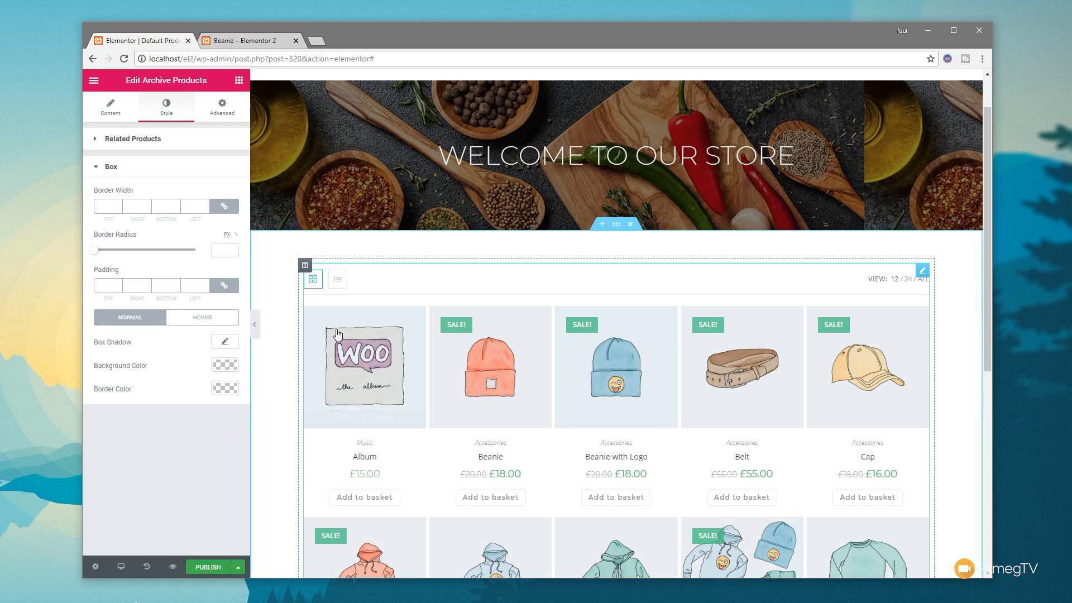
left_click(107, 208)
type("1")
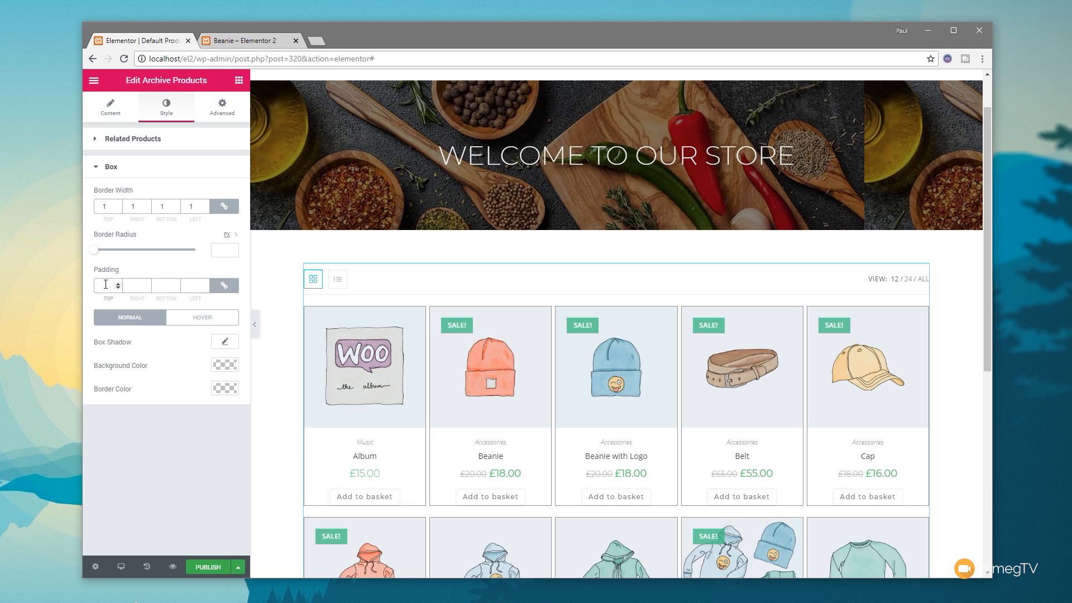
left_click(224, 285)
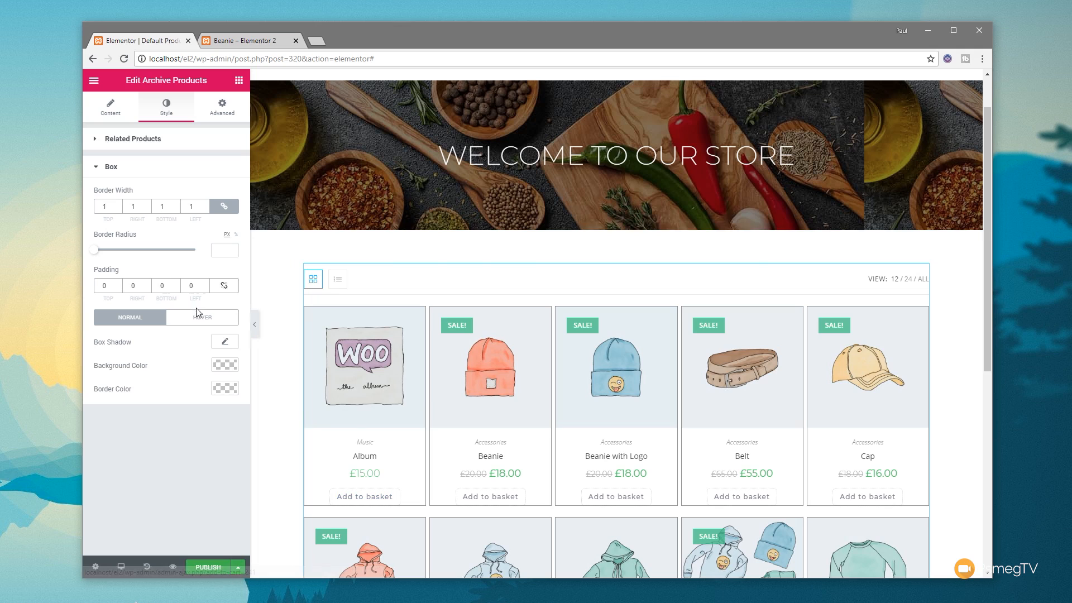
left_click(161, 285)
type("2")
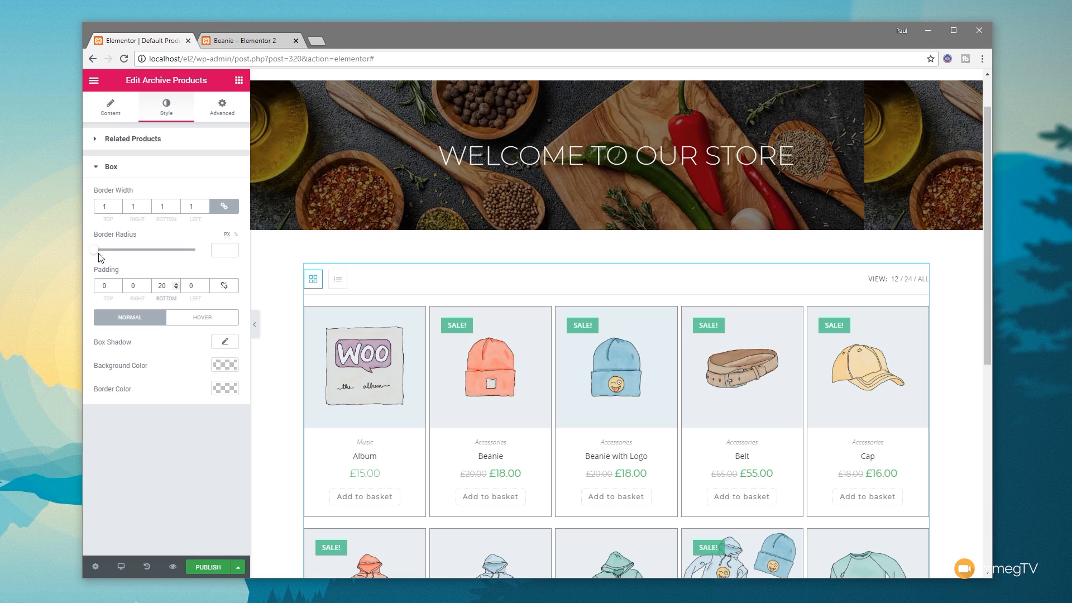
Step: Round the product boxes with a border radius of 21 px and make their border colour light grey
left_click_drag(94, 249, 104, 254)
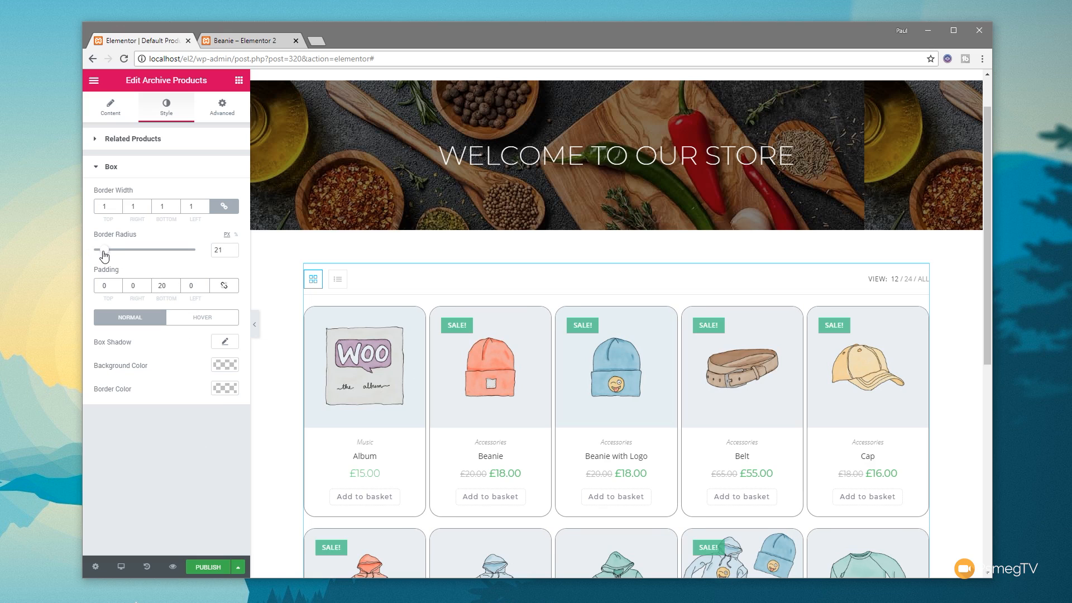
left_click(225, 366)
left_click(225, 367)
left_click(226, 390)
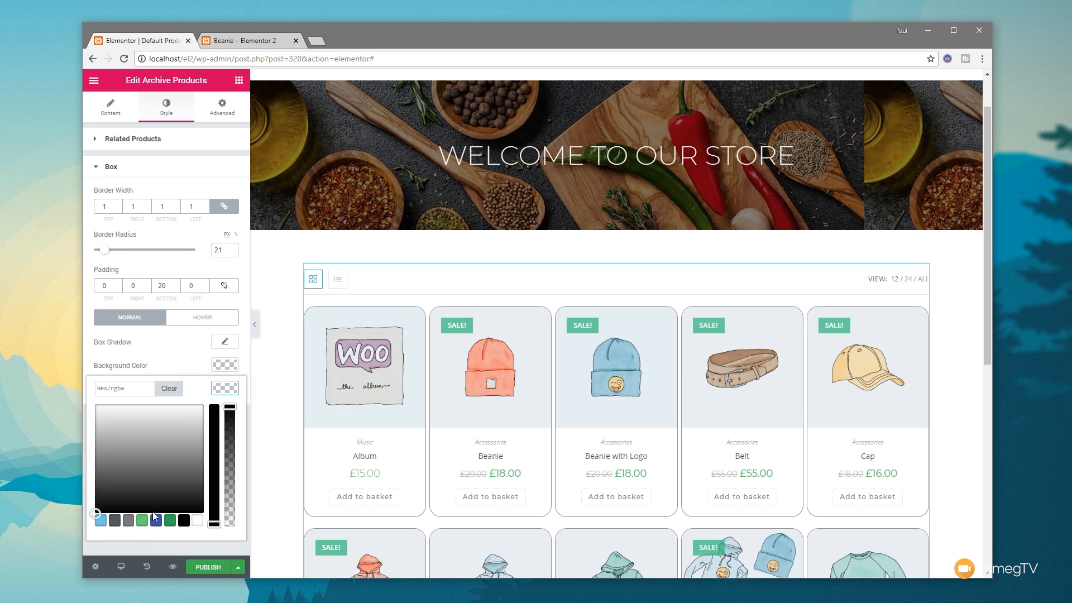
left_click_drag(96, 511, 87, 414)
left_click(179, 347)
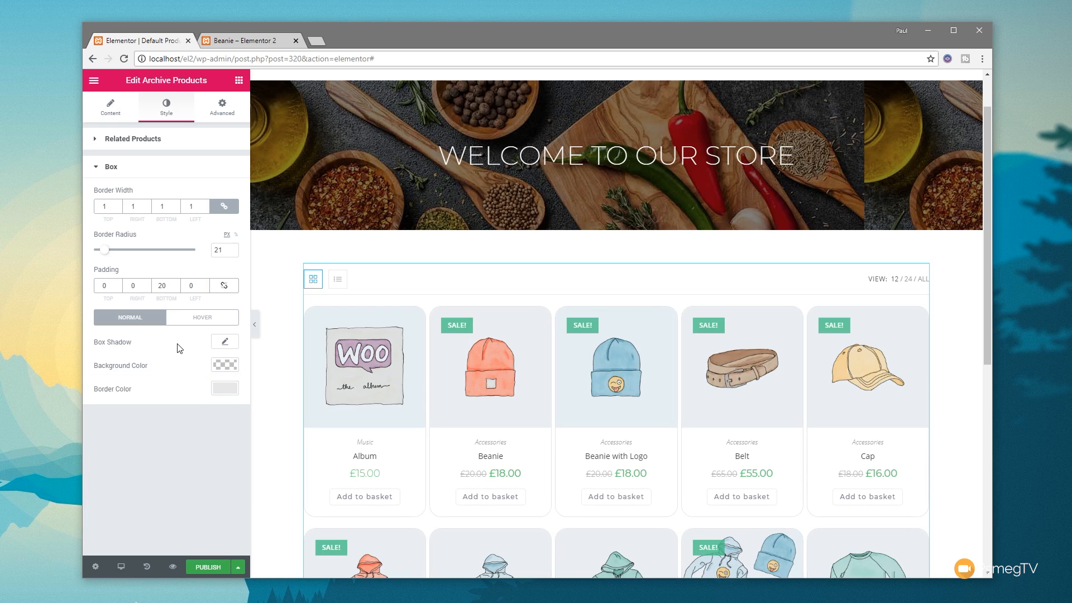
Step: Add a box shadow in rgba(0,0,0,0.15) to the product boxes and clear their border width
left_click(225, 342)
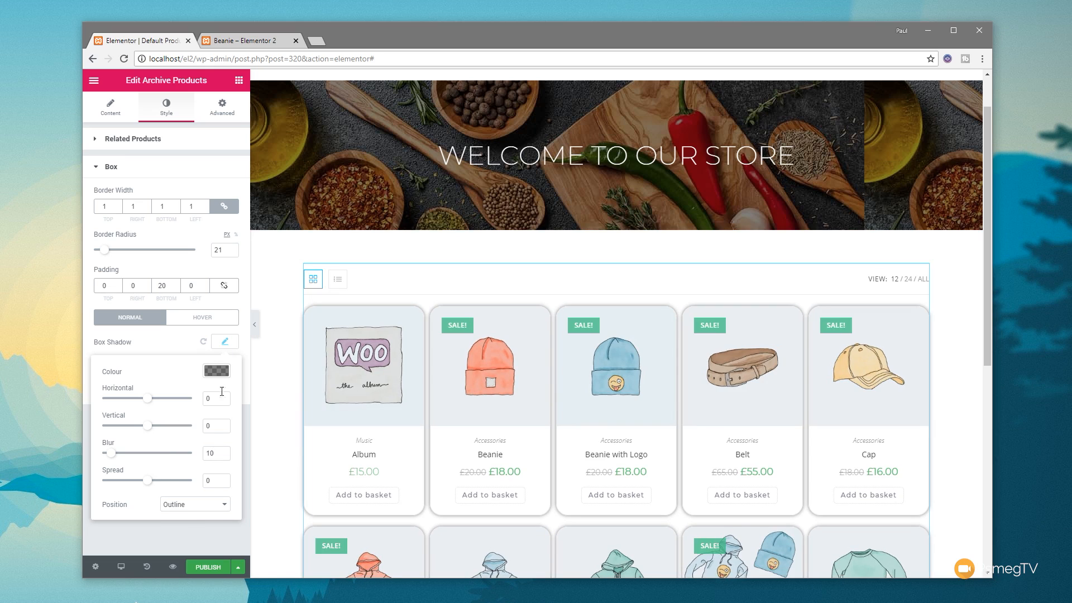
left_click(217, 370)
left_click_drag(222, 447, 225, 492)
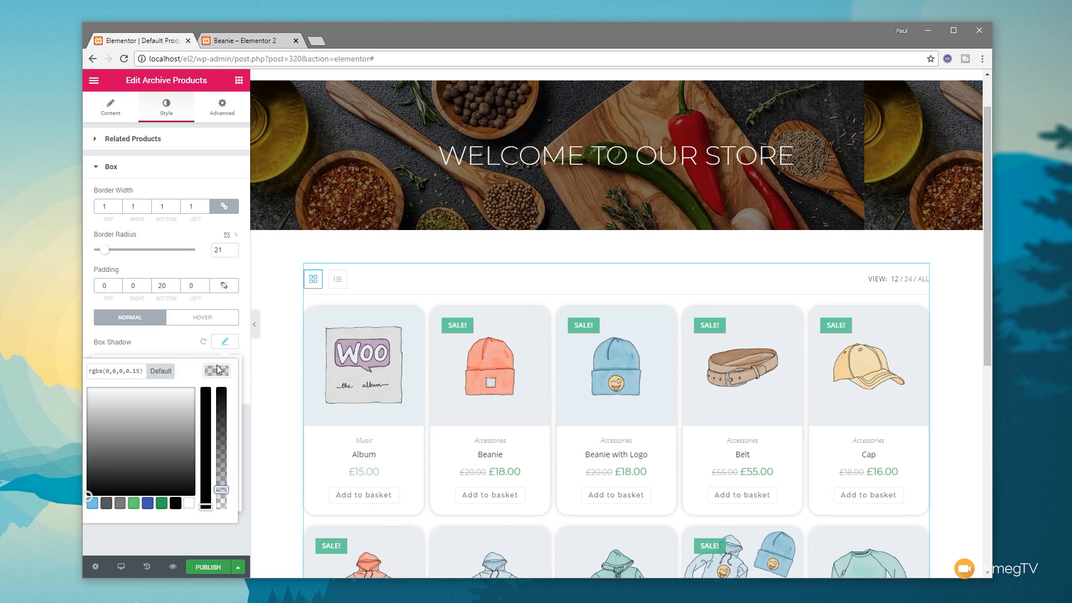
left_click(224, 342)
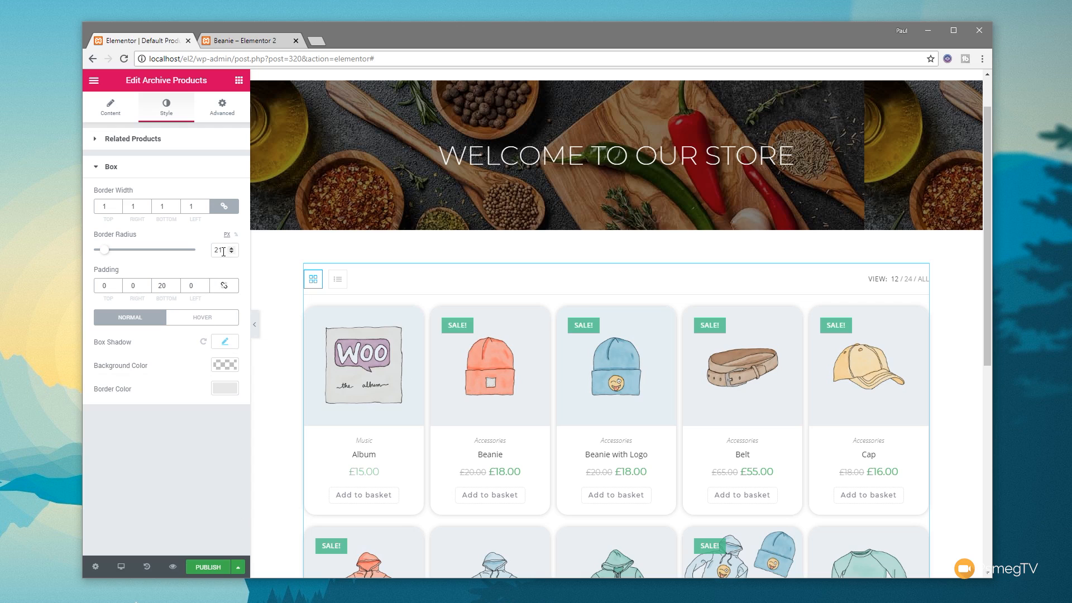
left_click_drag(108, 207, 100, 207)
key("BackSpace")
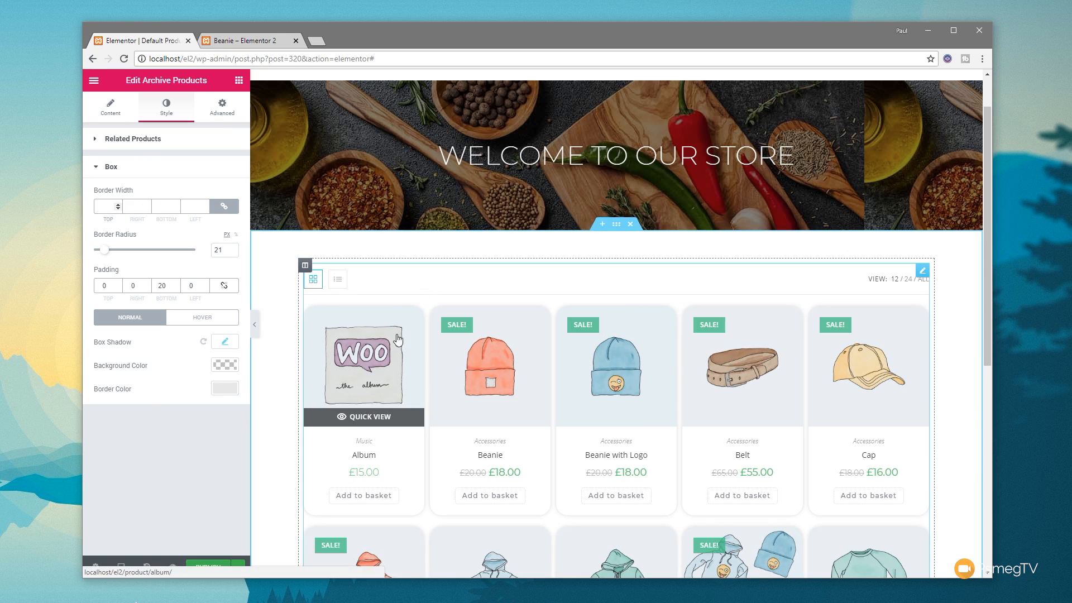
Step: Set the gap between product columns to 21 and the Archive Products grid to 4 columns
left_click(120, 143)
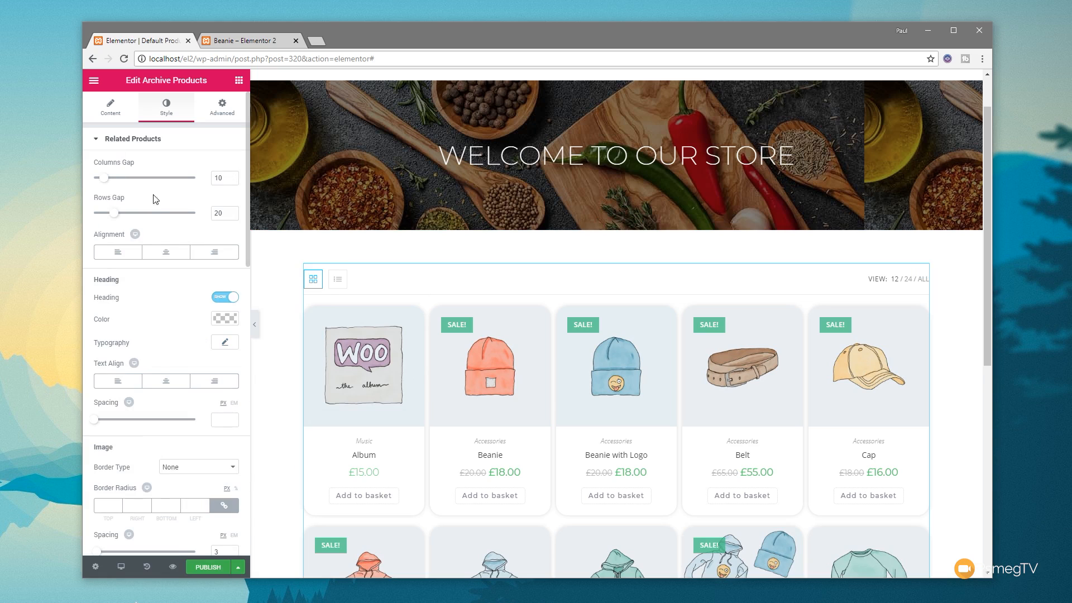
left_click_drag(105, 181, 116, 181)
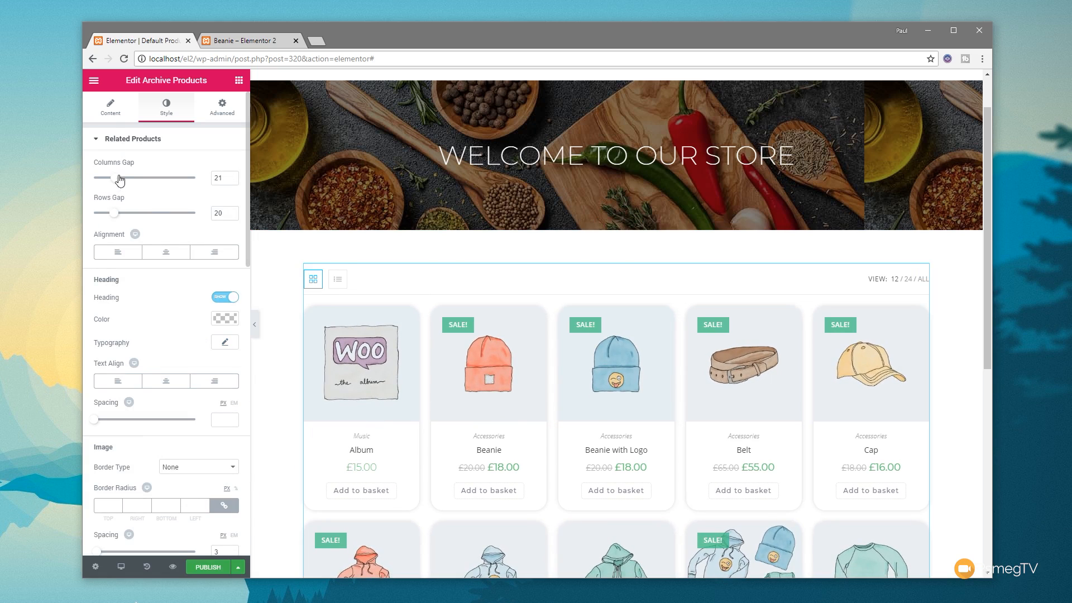
left_click(111, 107)
double_click(162, 166)
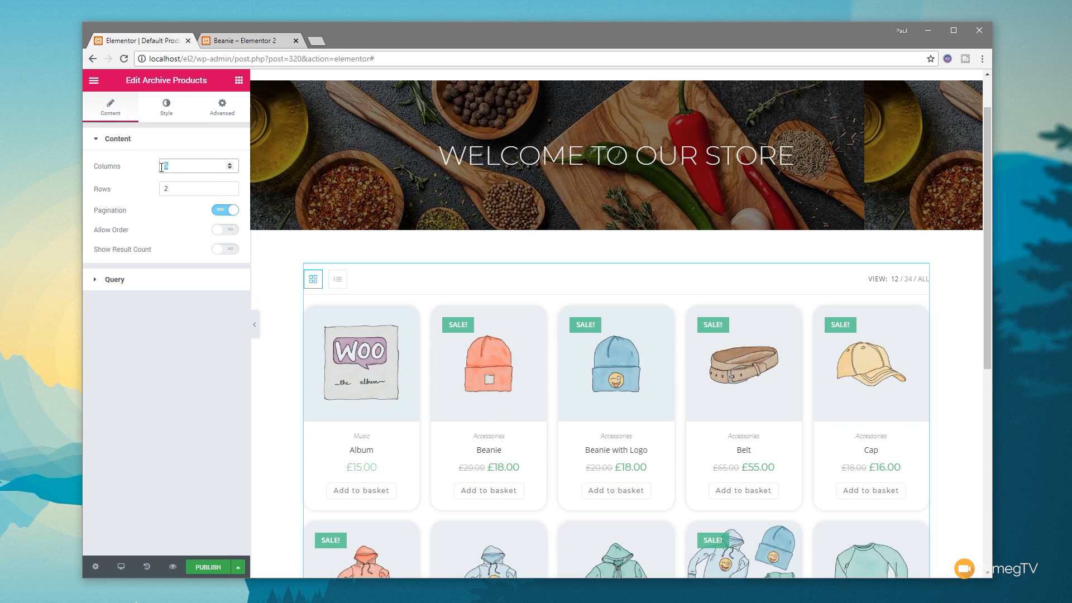
type("4")
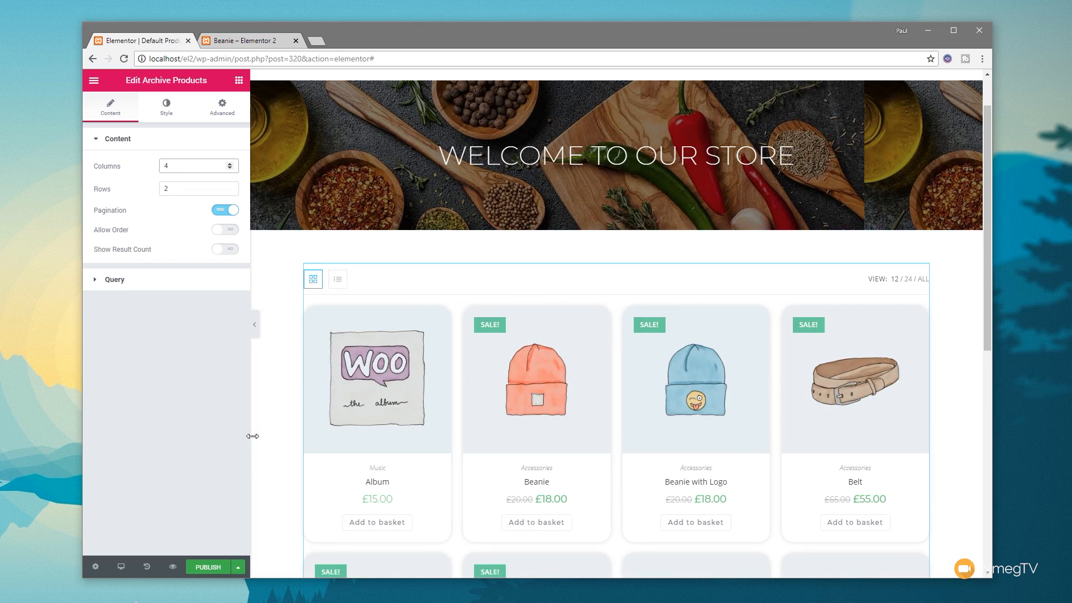
Step: Publish the product archive template with a display condition that includes All Product Archives
left_click(208, 567)
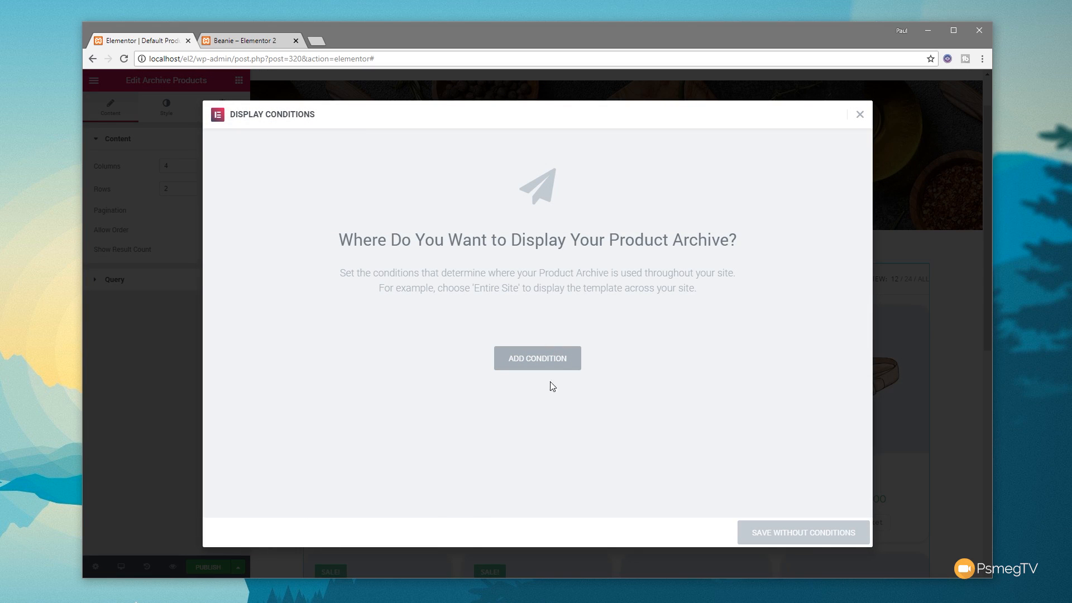
left_click(541, 366)
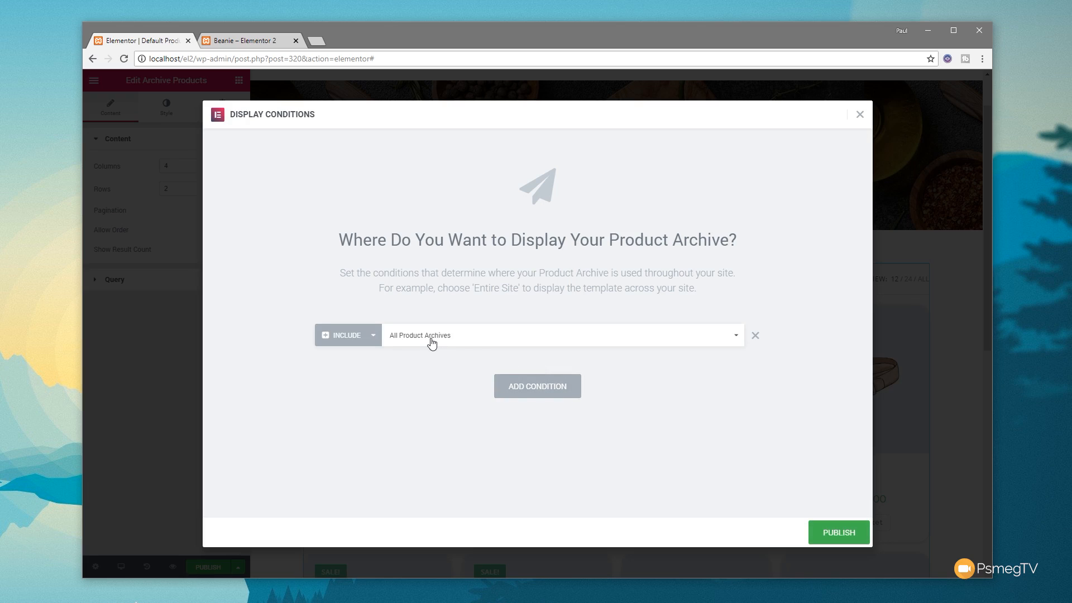
left_click(501, 337)
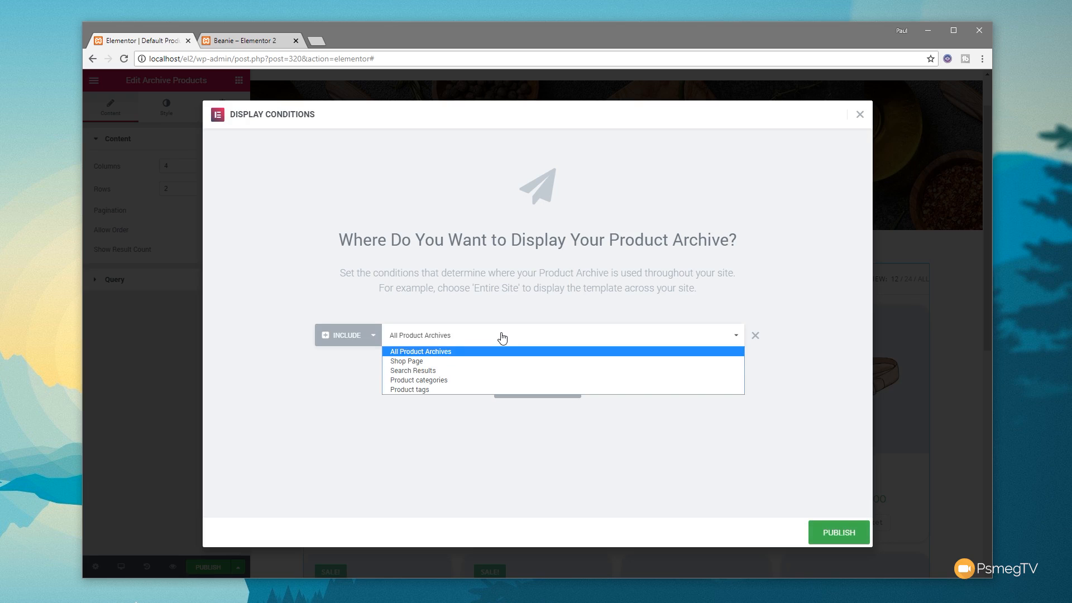
left_click(444, 351)
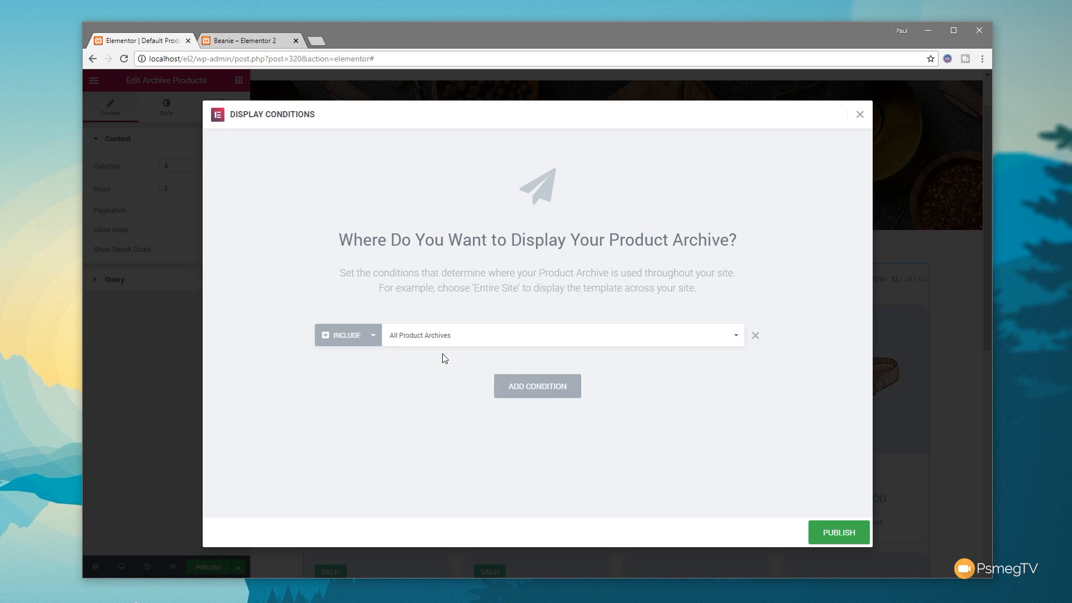
left_click(849, 532)
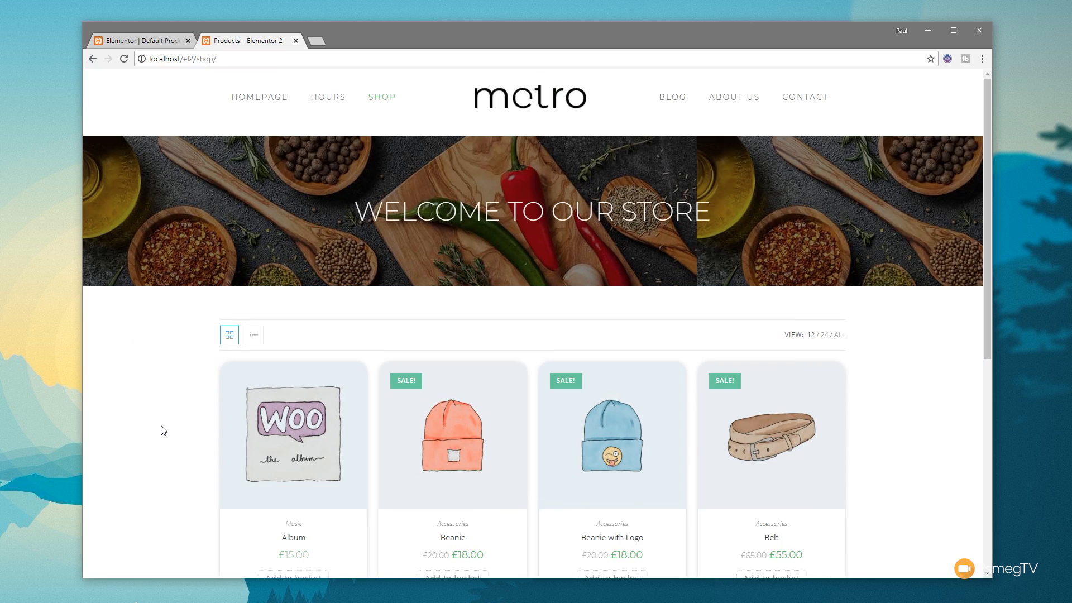
Step: Check the live shop page's product grid and pagination, view the Album product page, and return to the shop
scroll(155, 425, "down", 5)
scroll(157, 429, "down", 2)
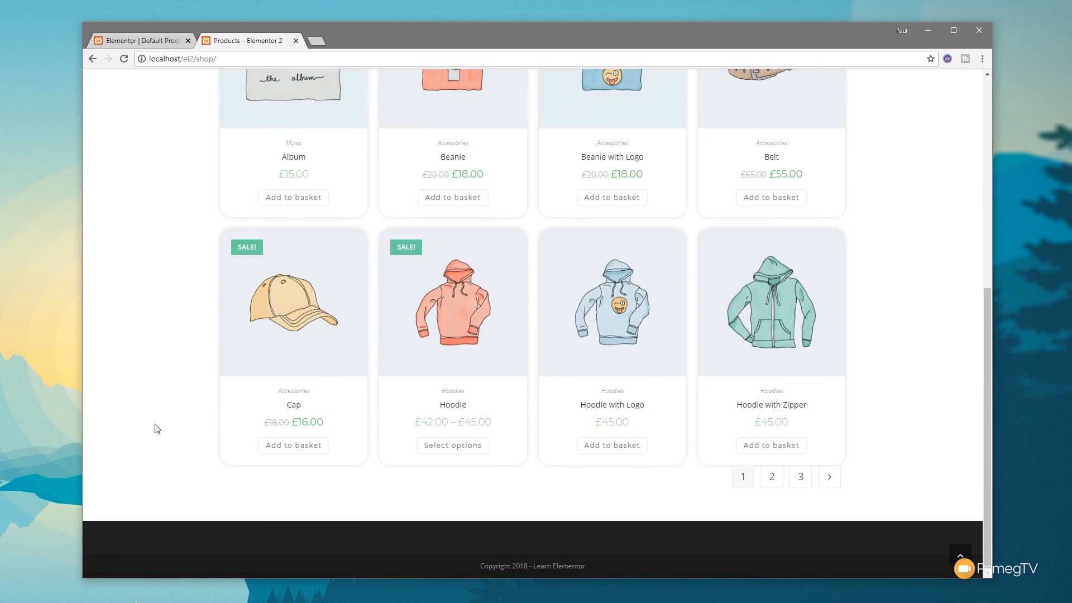
scroll(157, 430, "up", 4)
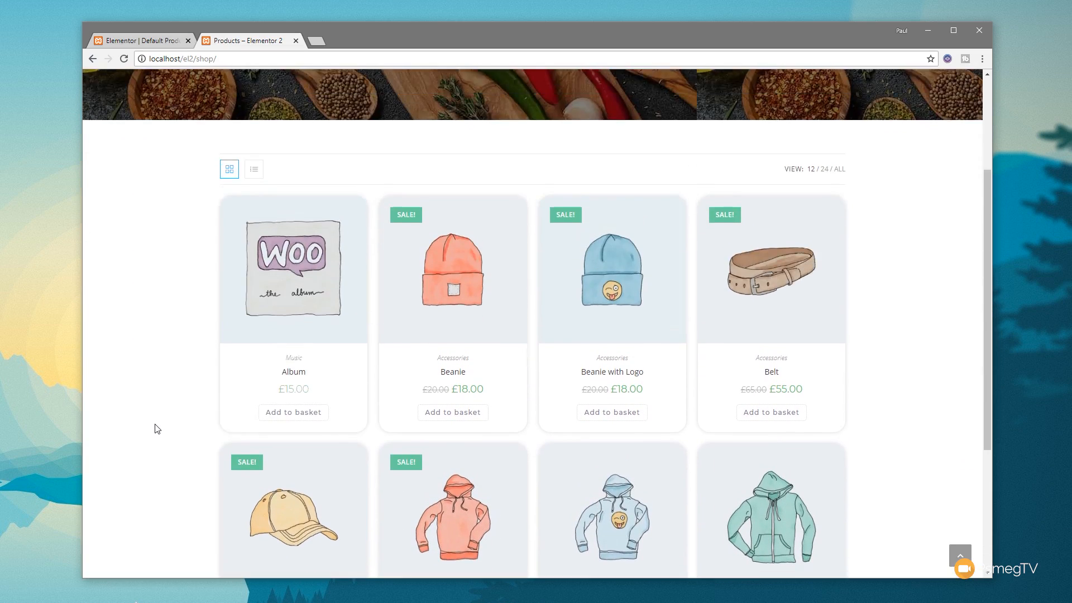
left_click(296, 294)
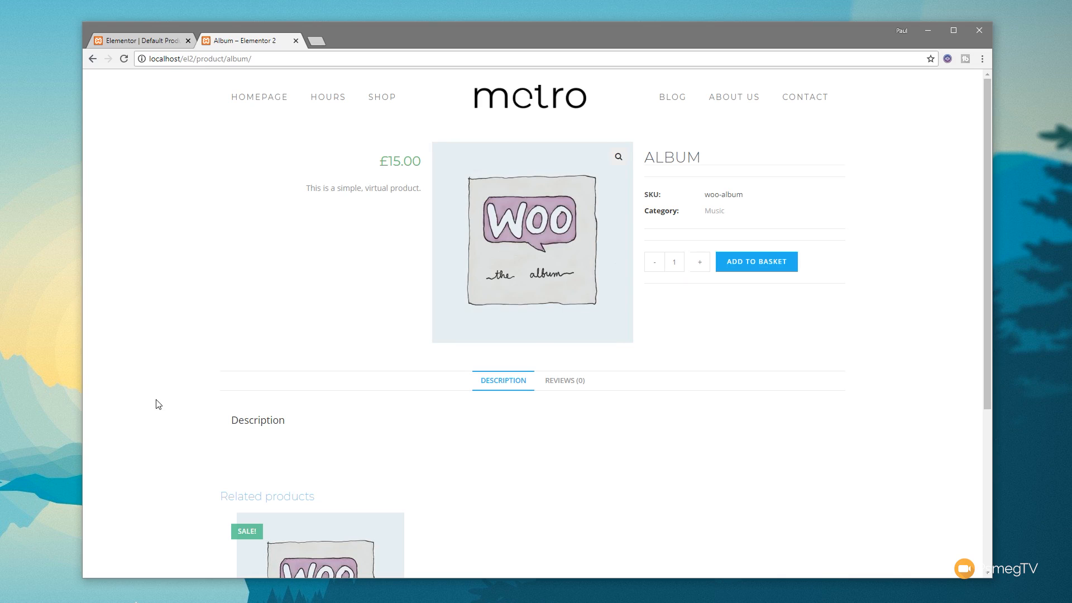
key("alt+Left")
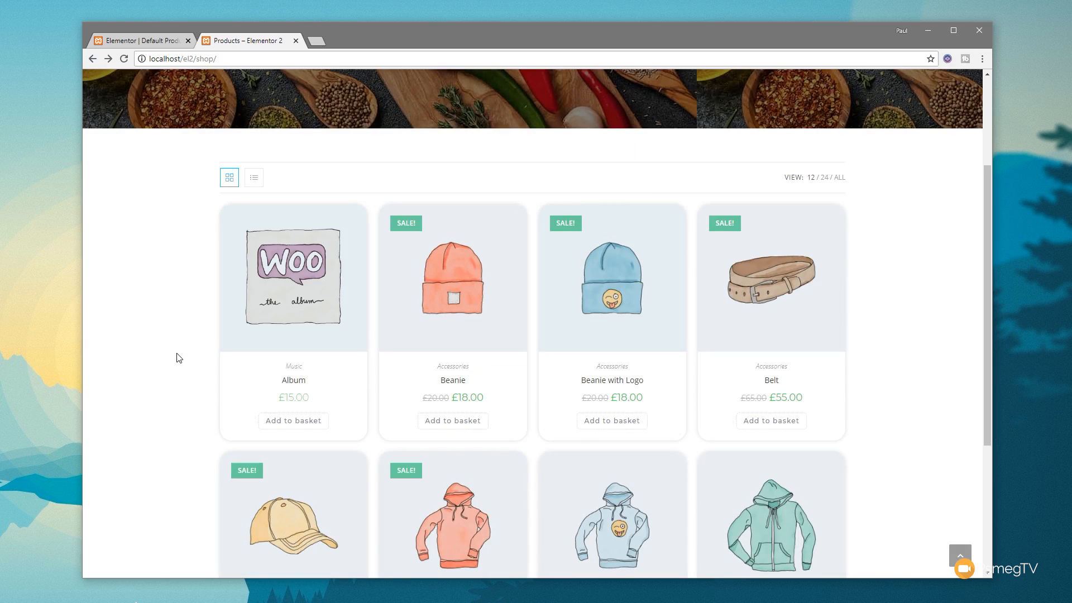